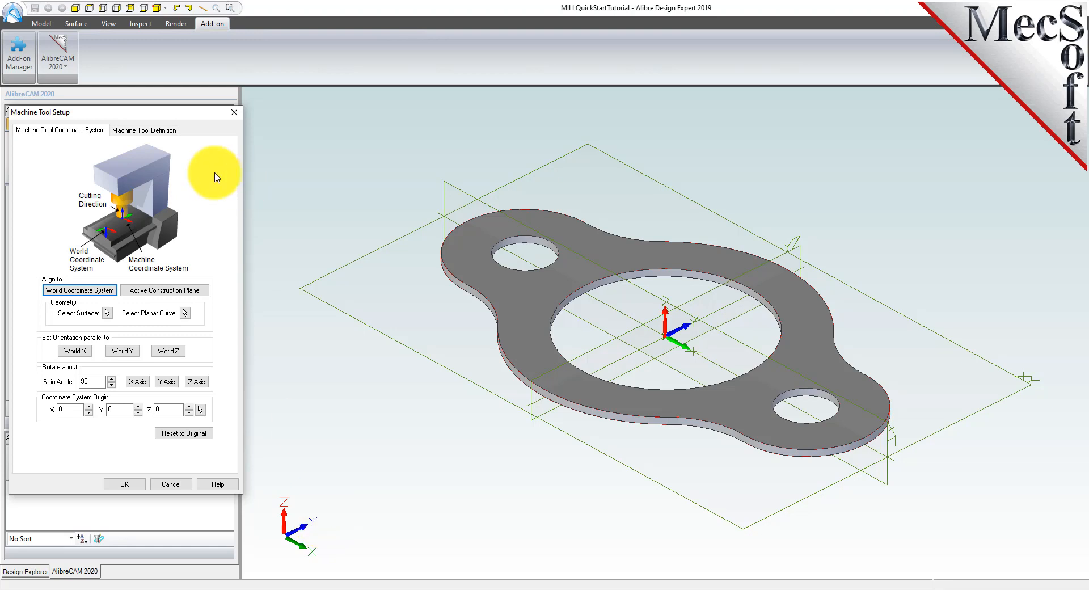
- Define the machine tool manually as a 3 Axis machine and accept the definition
{"action": "left_click", "coordinate": [166, 135]}
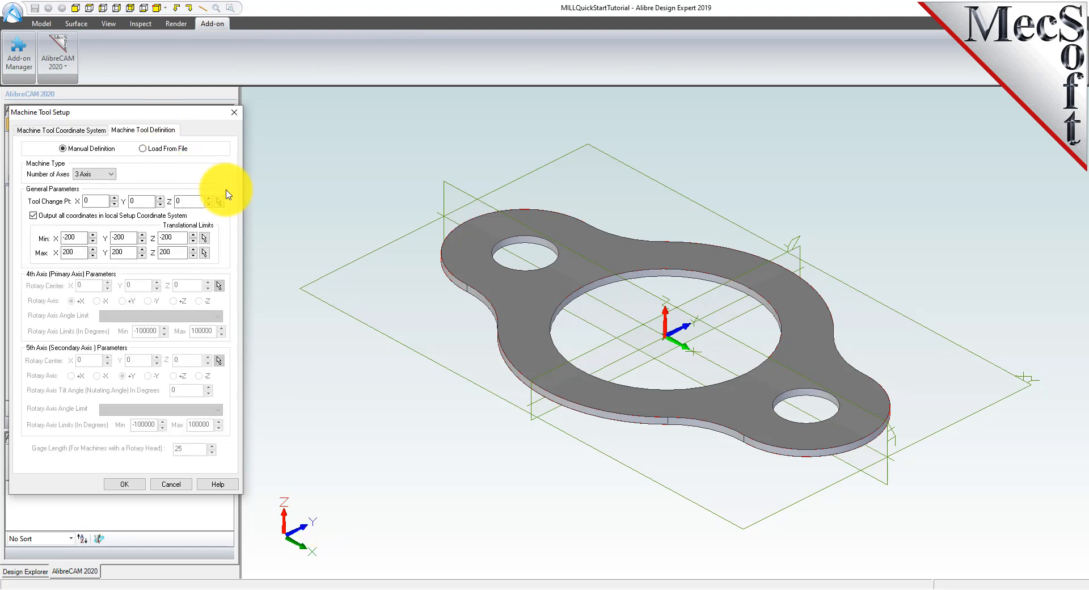
{"action": "left_click", "coordinate": [105, 174]}
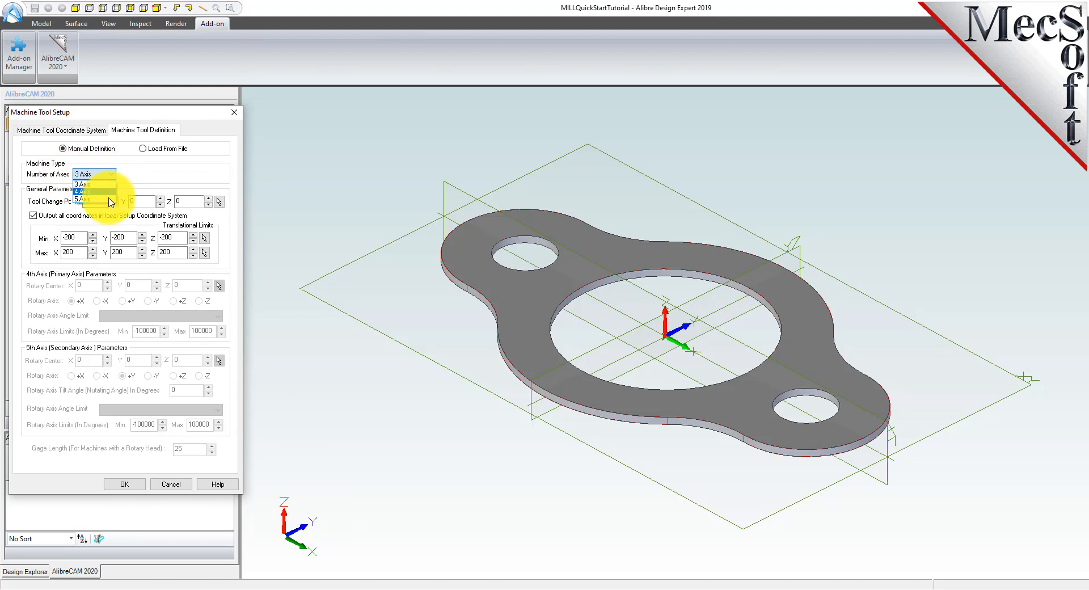
{"action": "left_click", "coordinate": [94, 184]}
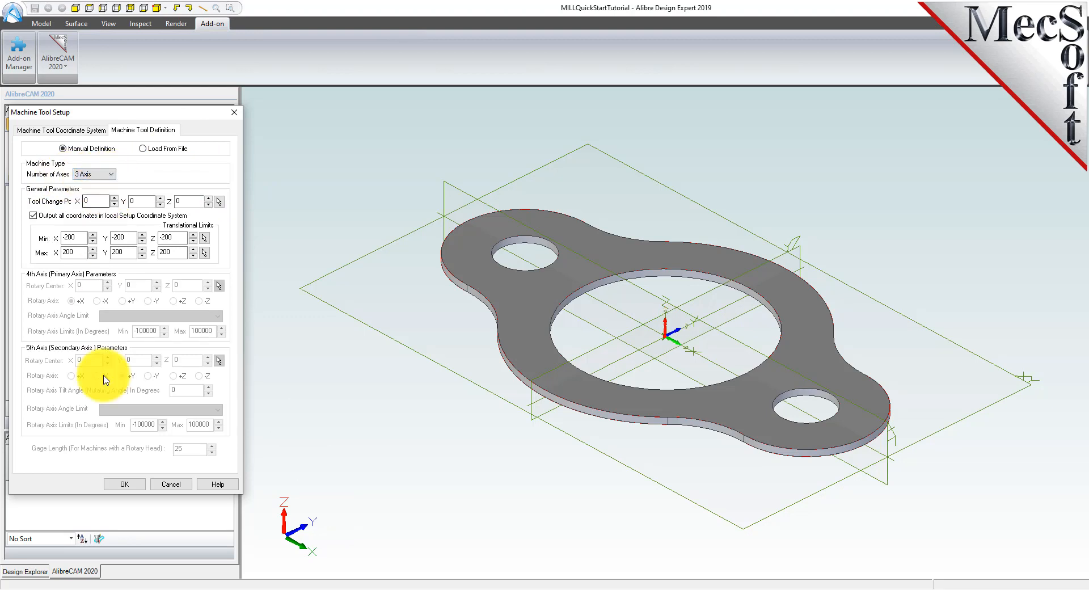
{"action": "left_click", "coordinate": [125, 484]}
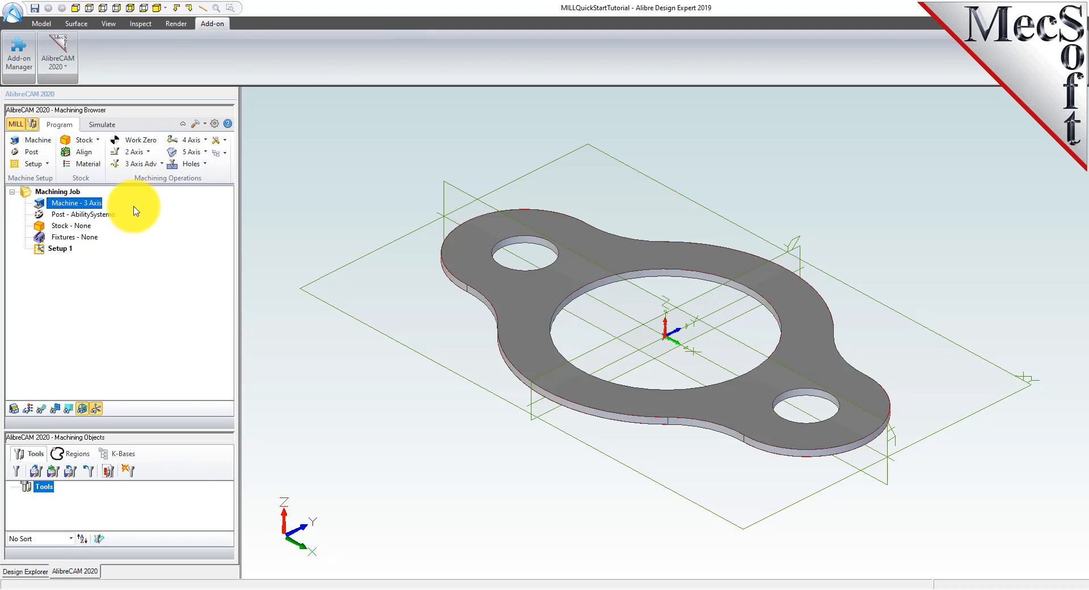
- Set Haas as the current post-processor with .nc as the posted file extension
{"action": "left_click", "coordinate": [32, 155]}
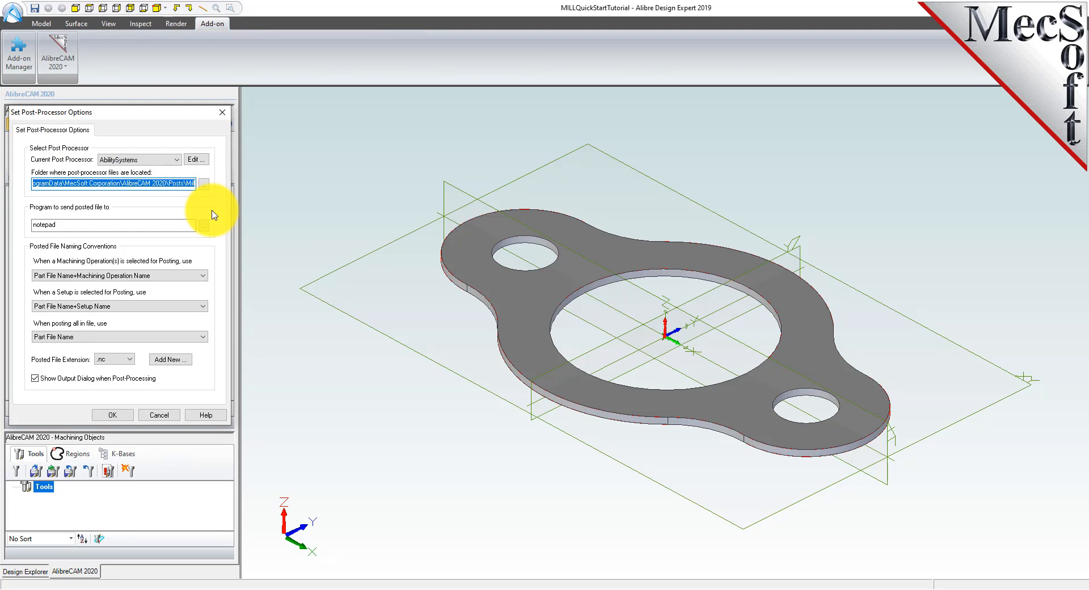
{"action": "left_click", "coordinate": [174, 160]}
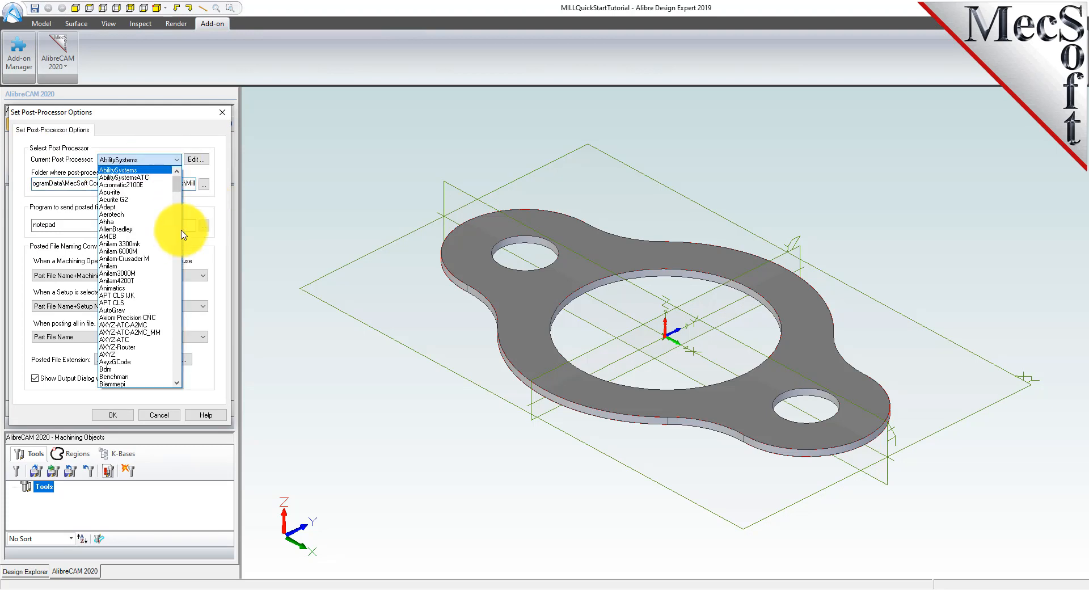
{"action": "left_click_drag", "start_coordinate": [179, 189], "coordinate": [182, 266]}
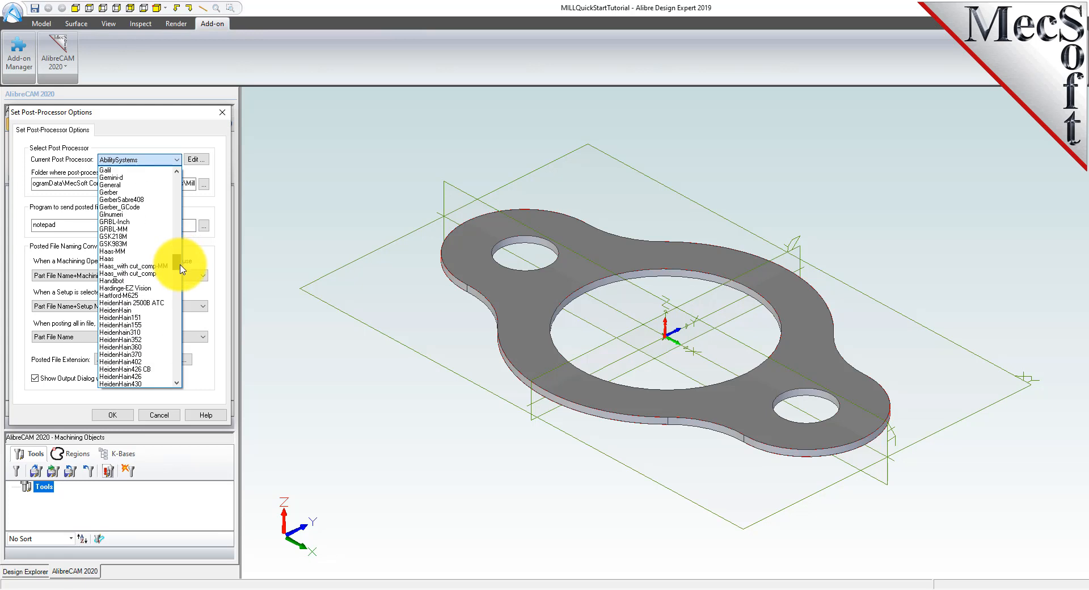
{"action": "left_click", "coordinate": [123, 260]}
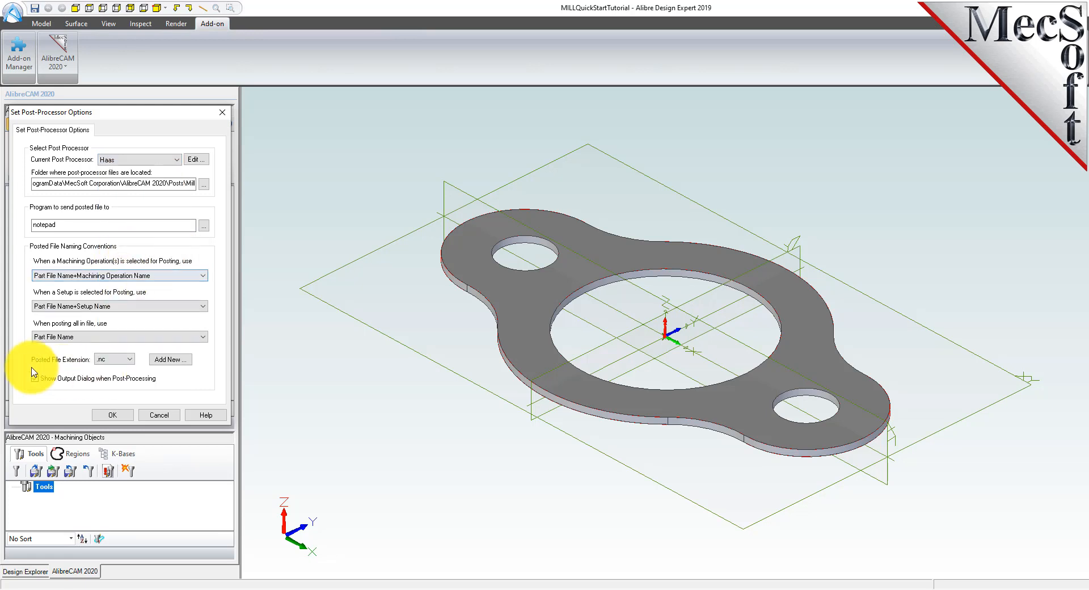
{"action": "left_click", "coordinate": [130, 359]}
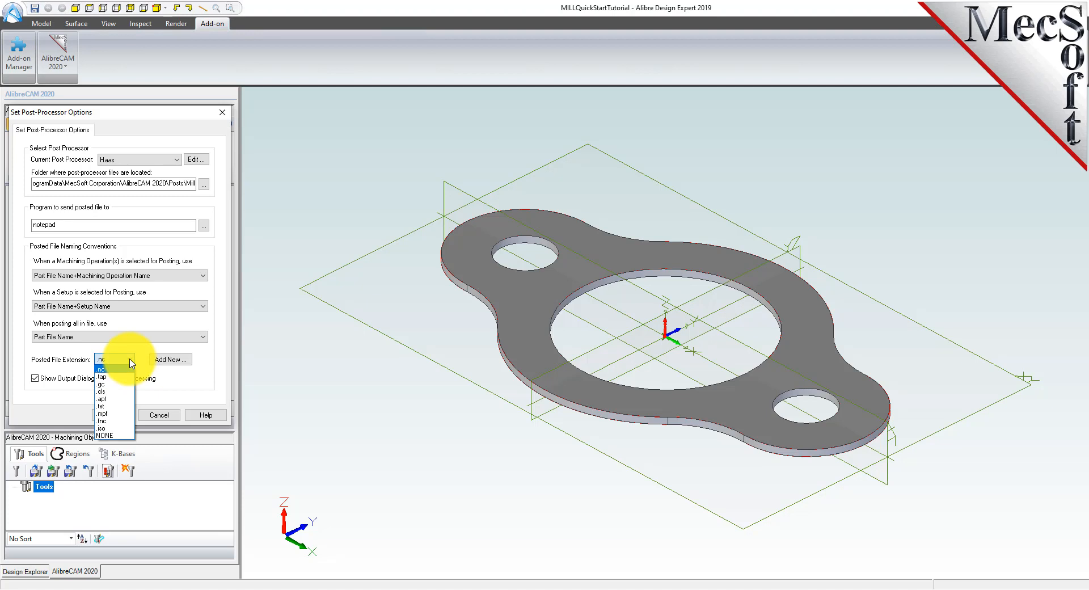
{"action": "left_click", "coordinate": [115, 369]}
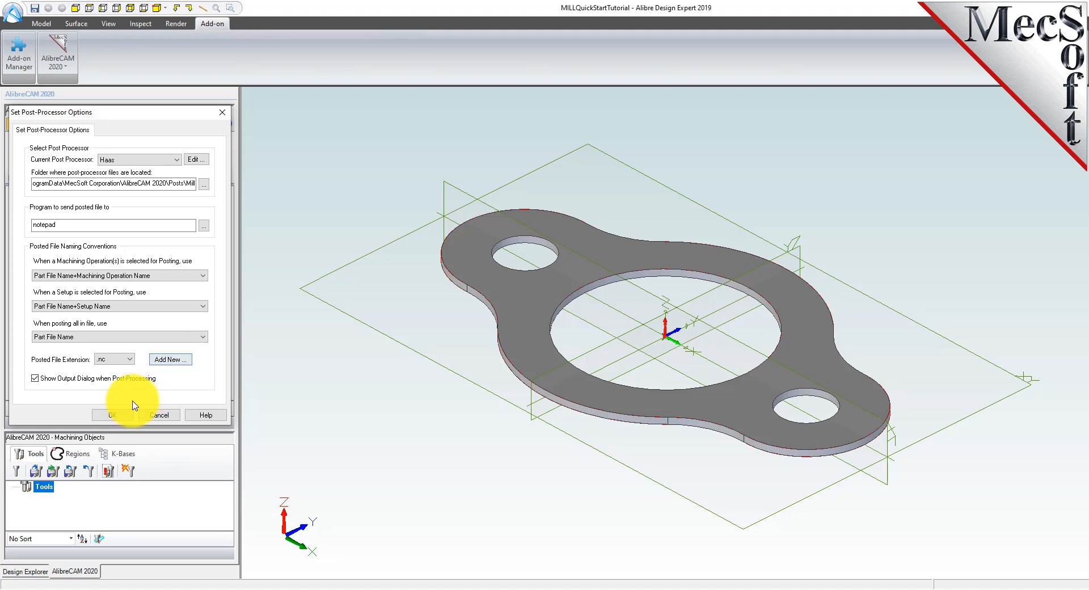
{"action": "left_click", "coordinate": [116, 415]}
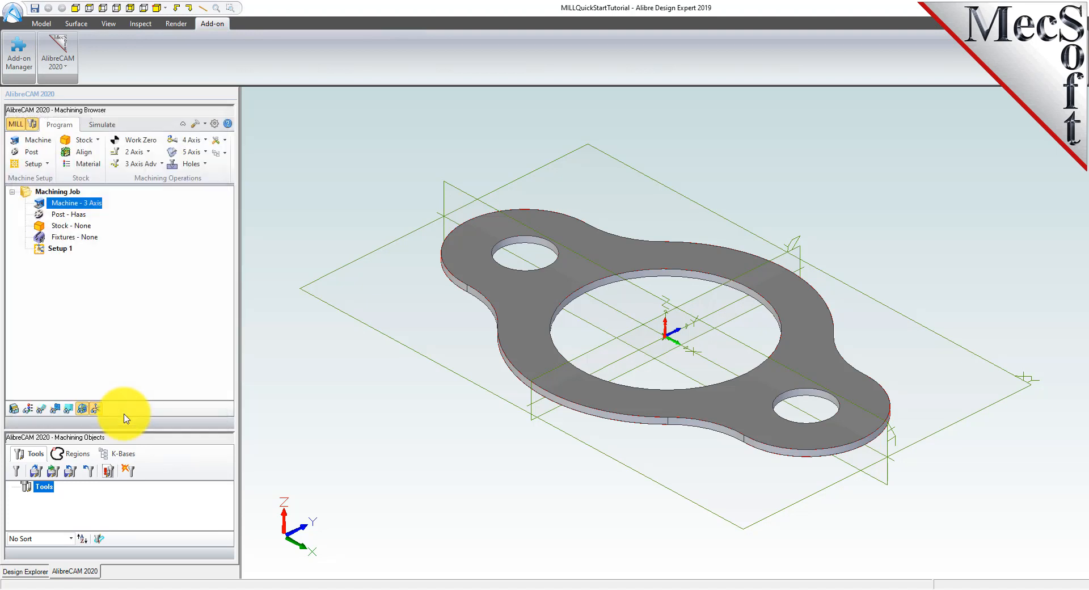
{"action": "left_click", "coordinate": [39, 214]}
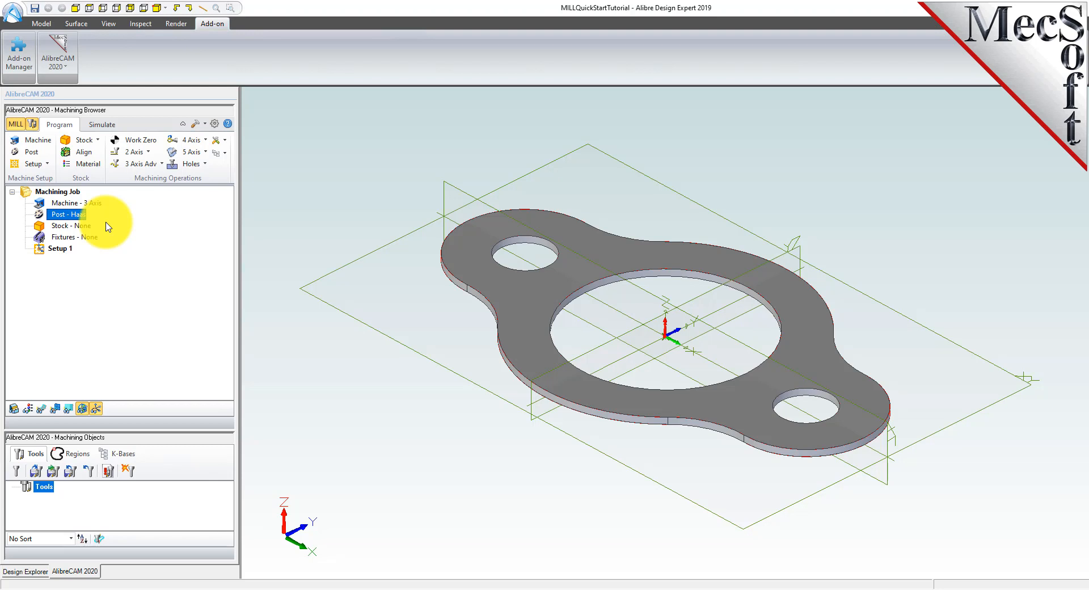
{"action": "left_click", "coordinate": [31, 165]}
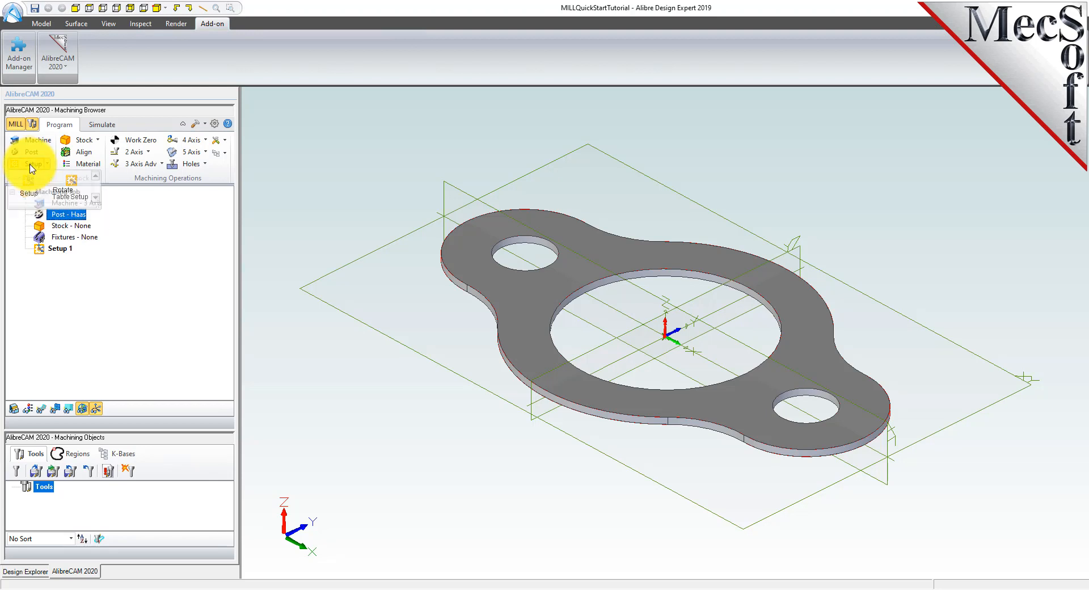
{"action": "left_click", "coordinate": [54, 249]}
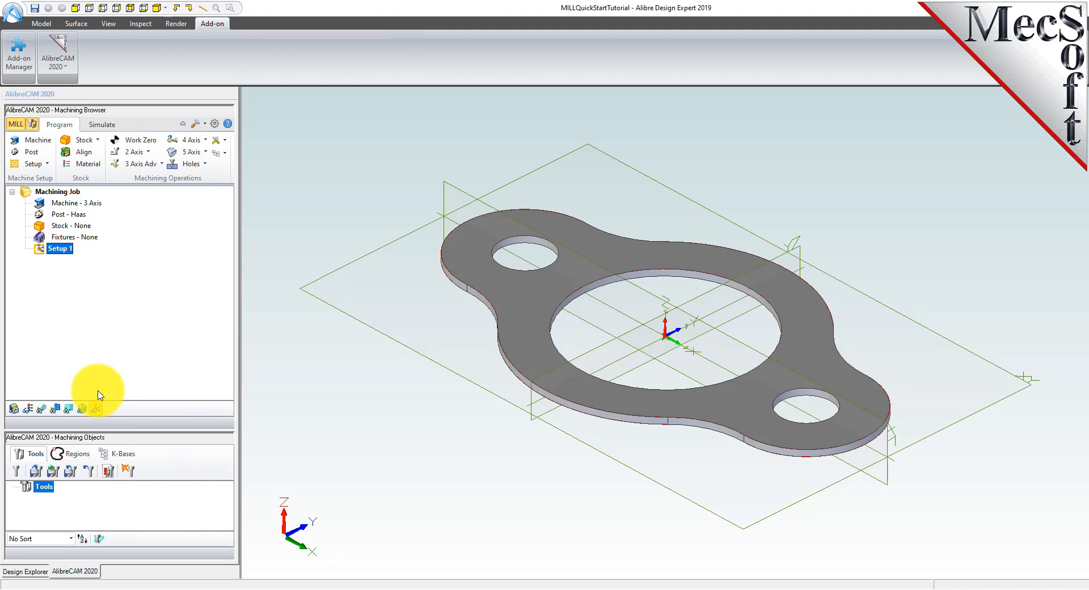
- Create a box stock with length 10, width 6 and height 0.125, using the lower front-left corner as its reference
{"action": "left_click", "coordinate": [96, 141]}
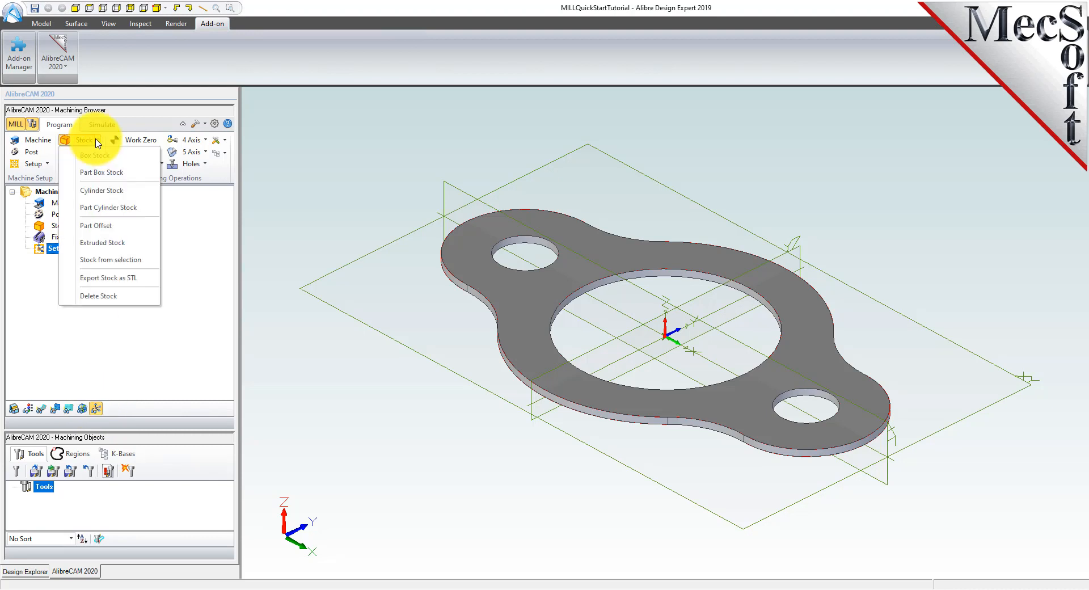
{"action": "left_click", "coordinate": [149, 156]}
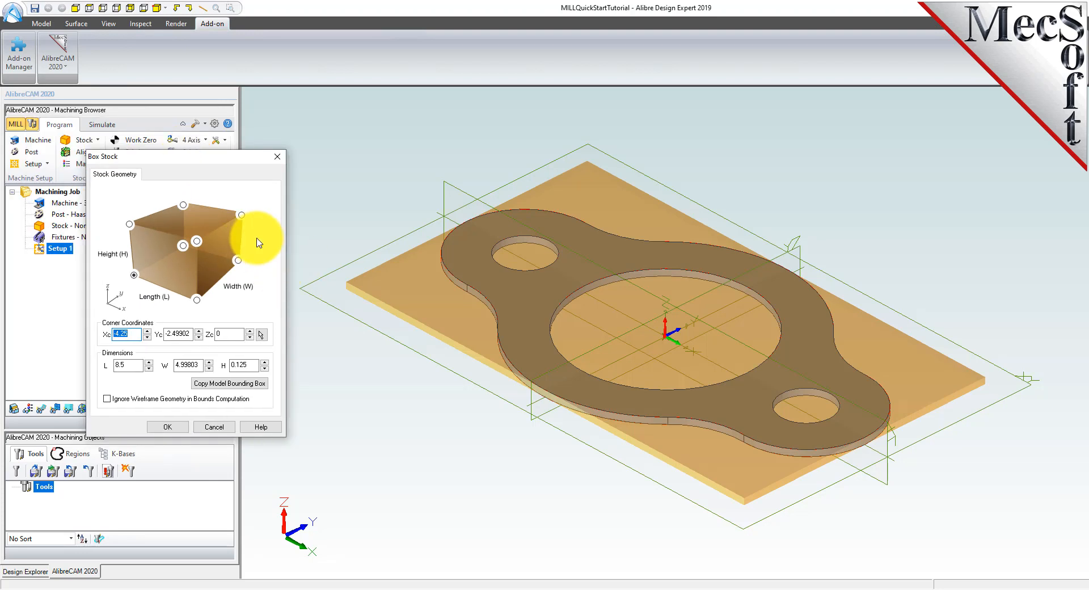
{"action": "double_click", "coordinate": [126, 366]}
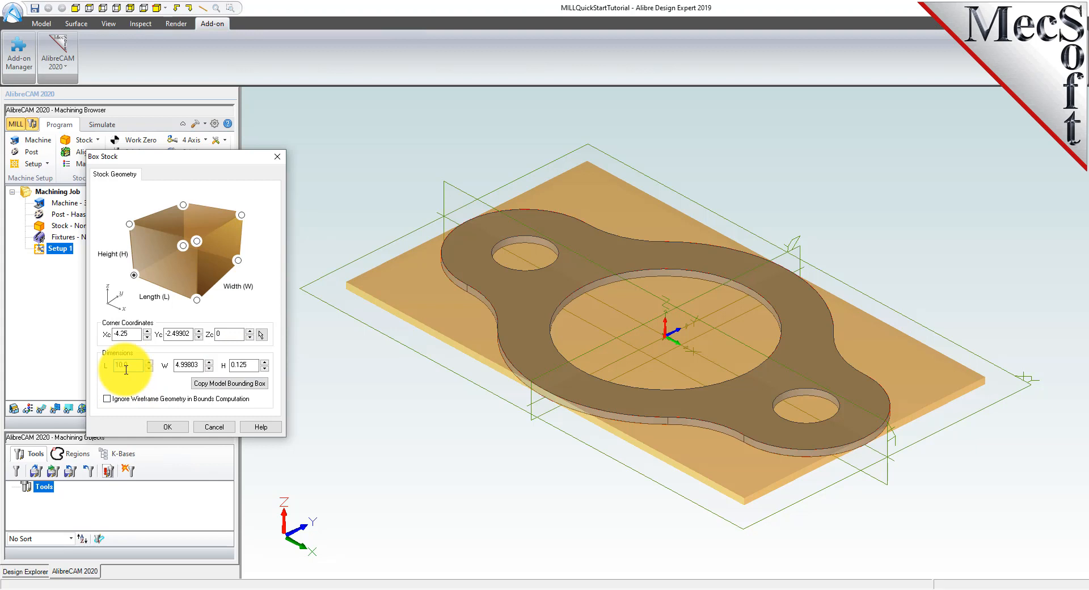
{"action": "type", "text": "10.0"}
{"action": "double_click", "coordinate": [187, 365]}
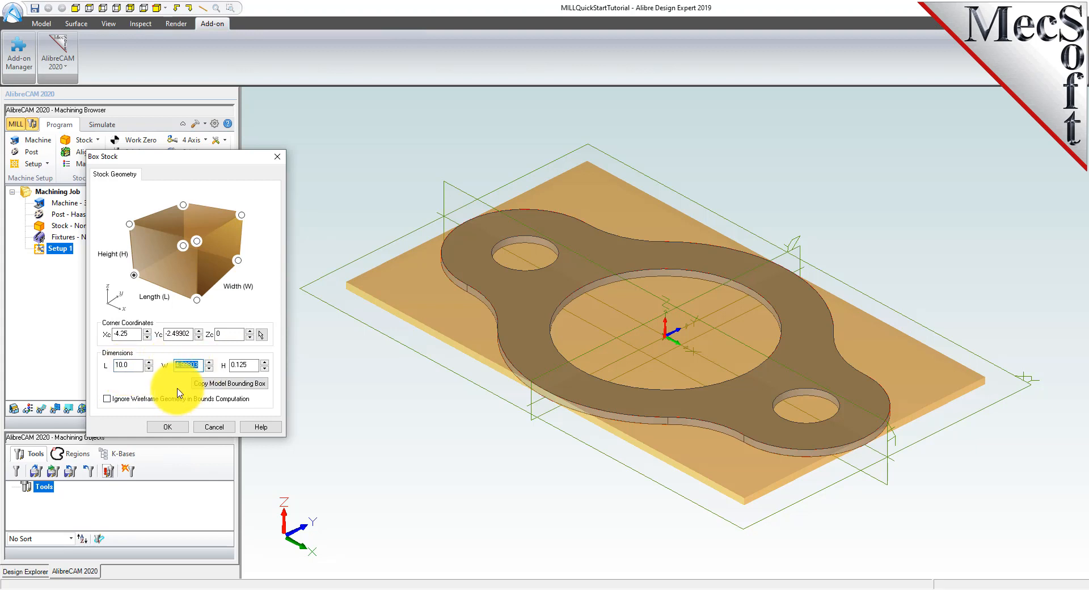
{"action": "type", "text": "6.0"}
{"action": "double_click", "coordinate": [244, 365]}
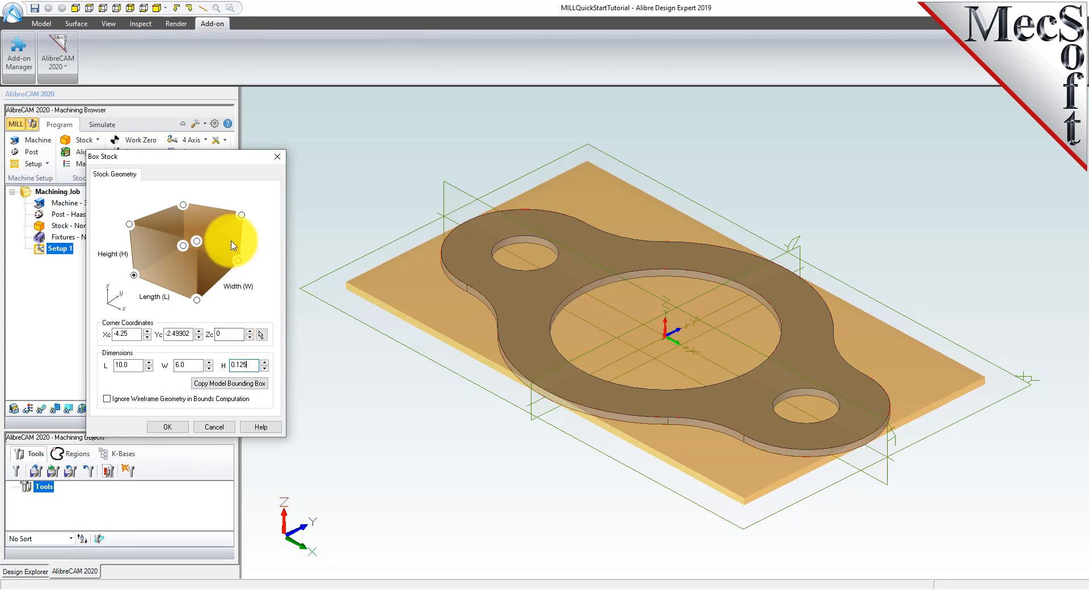
{"action": "left_click", "coordinate": [134, 276]}
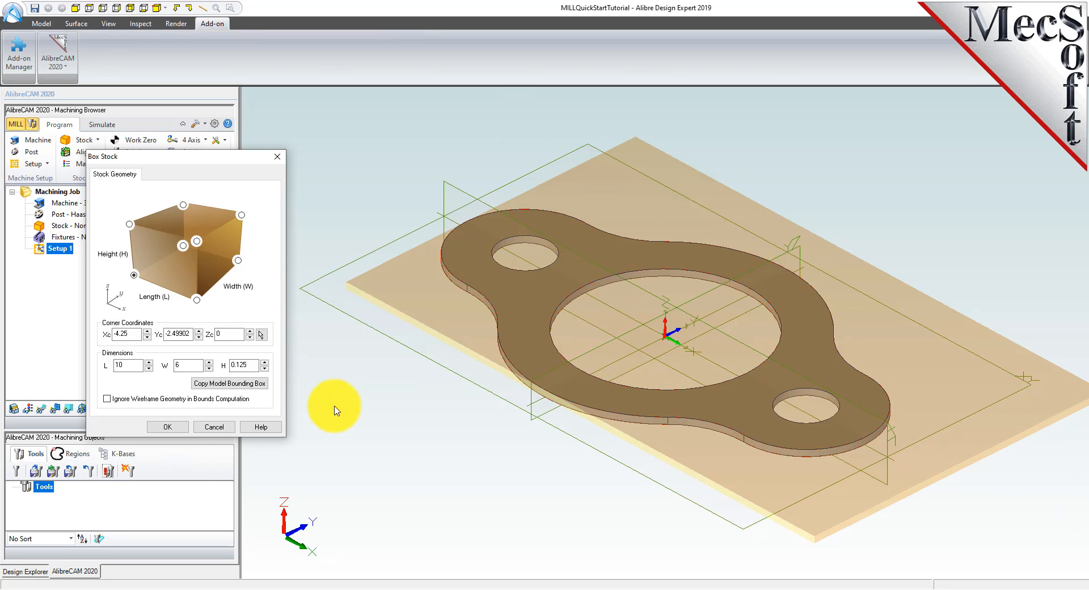
{"action": "left_click", "coordinate": [168, 425]}
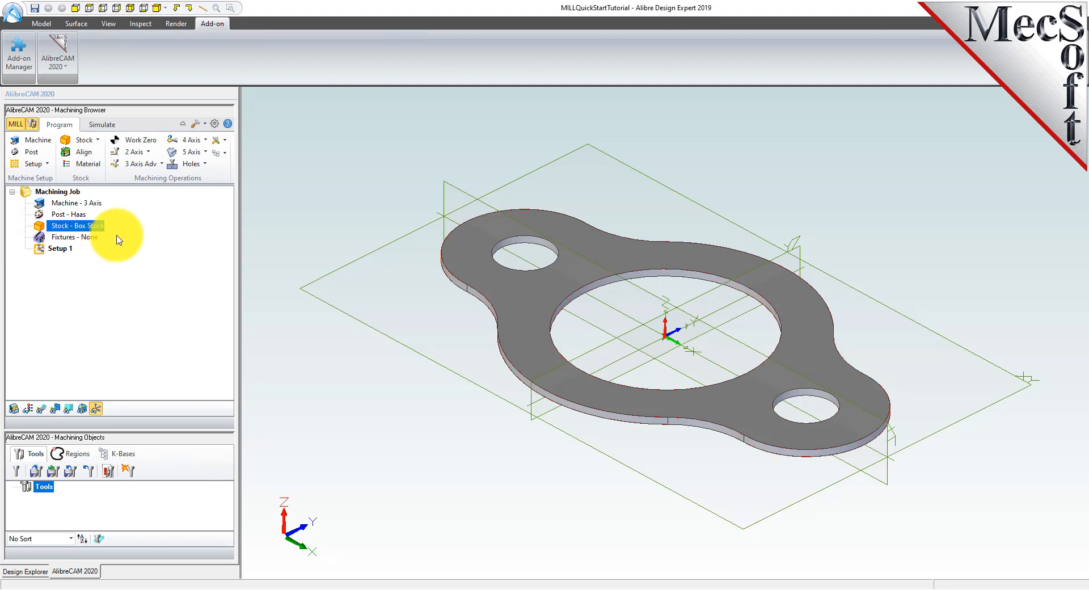
- Turn on the display of the box stock around the part
{"action": "left_click", "coordinate": [14, 409]}
{"action": "left_click", "coordinate": [14, 409]}
{"action": "left_click", "coordinate": [14, 408]}
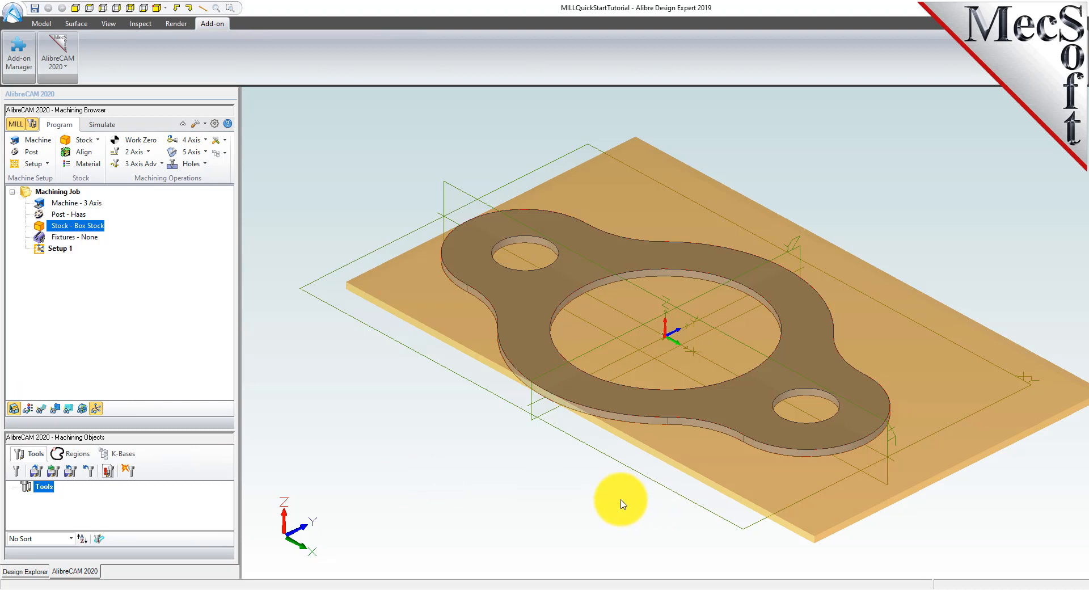
- Align the stock about the part with Z alignment Top and XY alignment Center
{"action": "mouse_move", "coordinate": [613, 506]}
{"action": "middle_mouse_down"}
{"action": "mouse_move", "coordinate": [625, 463]}
{"action": "mouse_move", "coordinate": [613, 515]}
{"action": "mouse_move", "coordinate": [616, 505]}
{"action": "middle_mouse_up"}
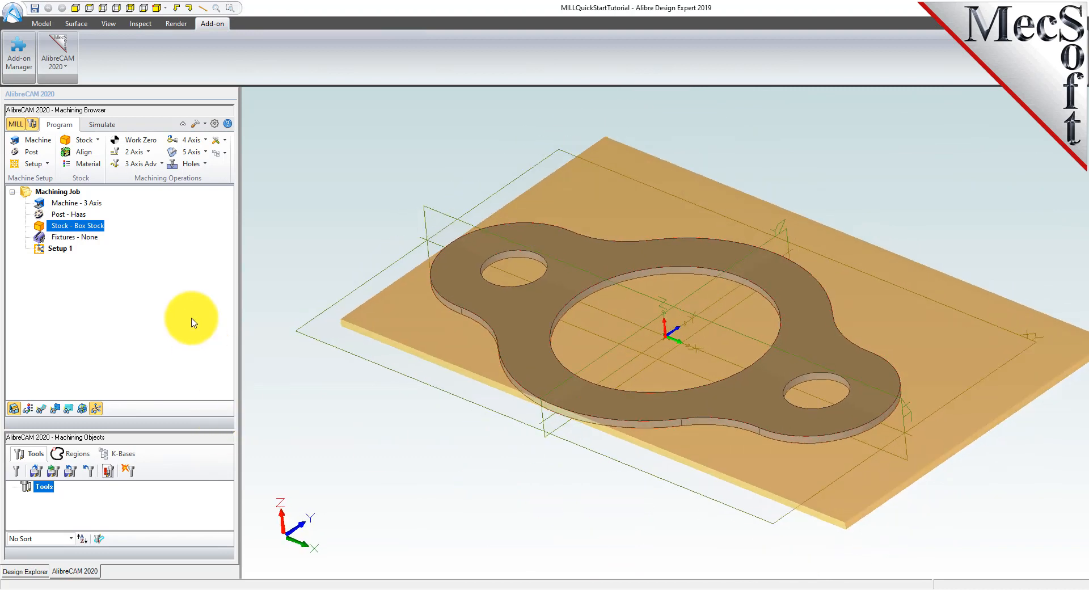
{"action": "left_click", "coordinate": [89, 160]}
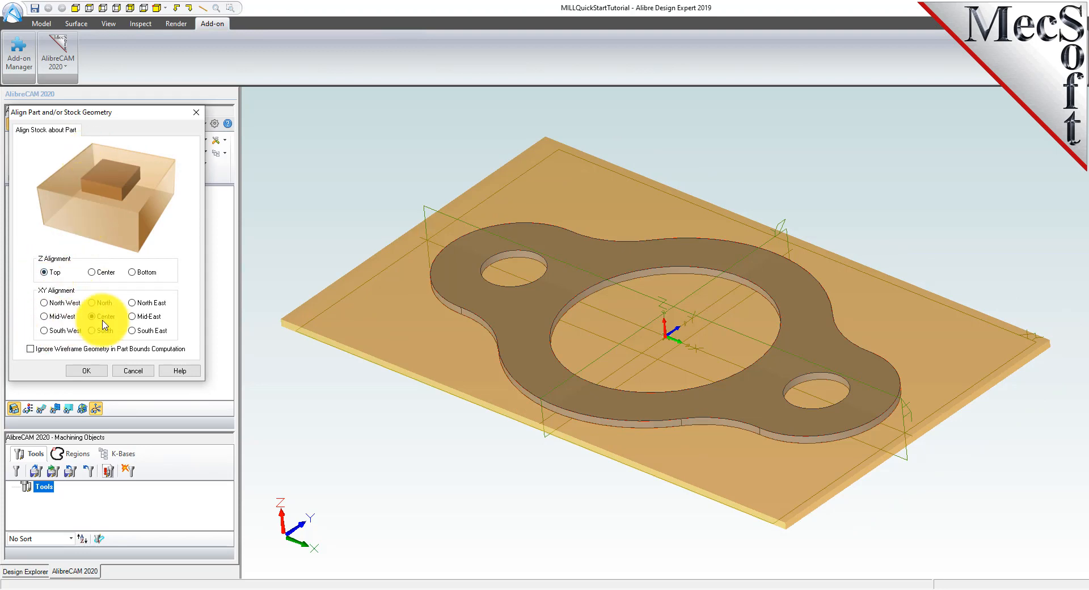
{"action": "left_click", "coordinate": [94, 371]}
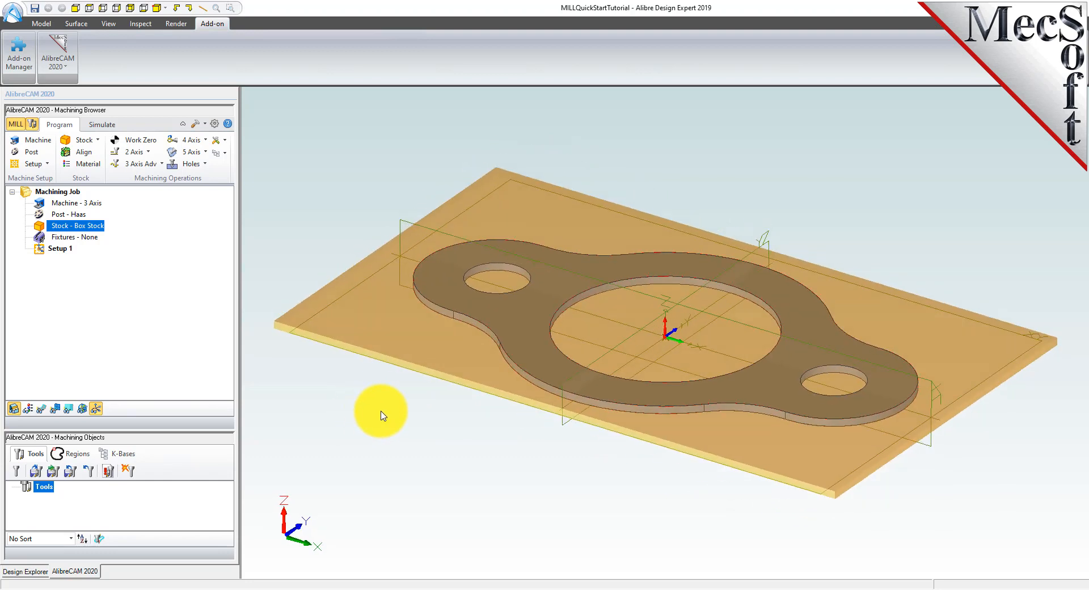
- Assign WOOD as the stock material from the FeedsSpeedsDataINCH.xml material file
{"action": "left_click", "coordinate": [96, 168]}
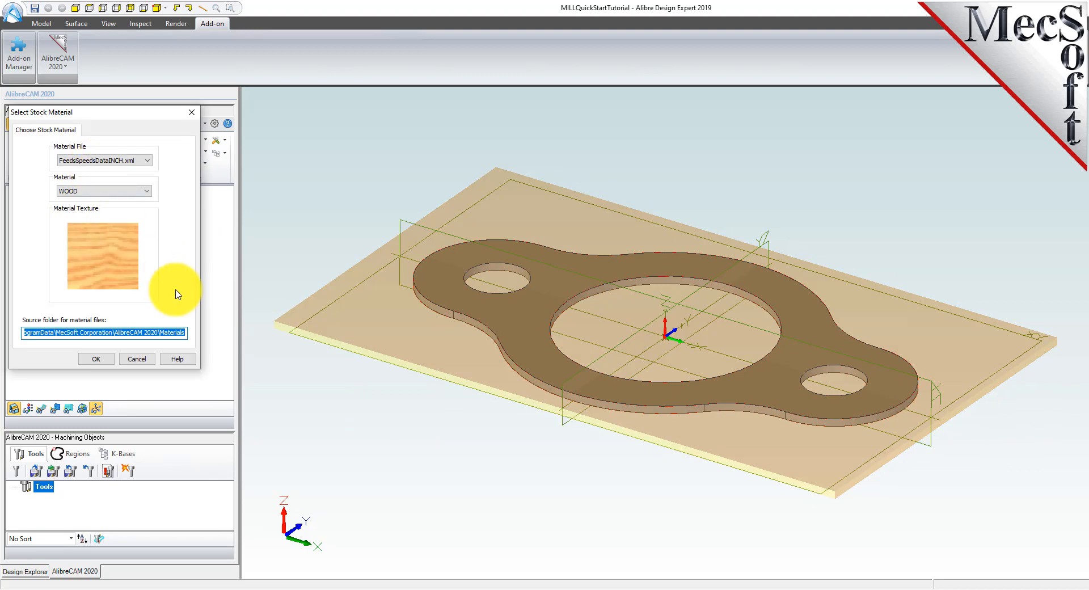
{"action": "left_click", "coordinate": [146, 192]}
{"action": "left_click_drag", "start_coordinate": [146, 304], "coordinate": [151, 340]}
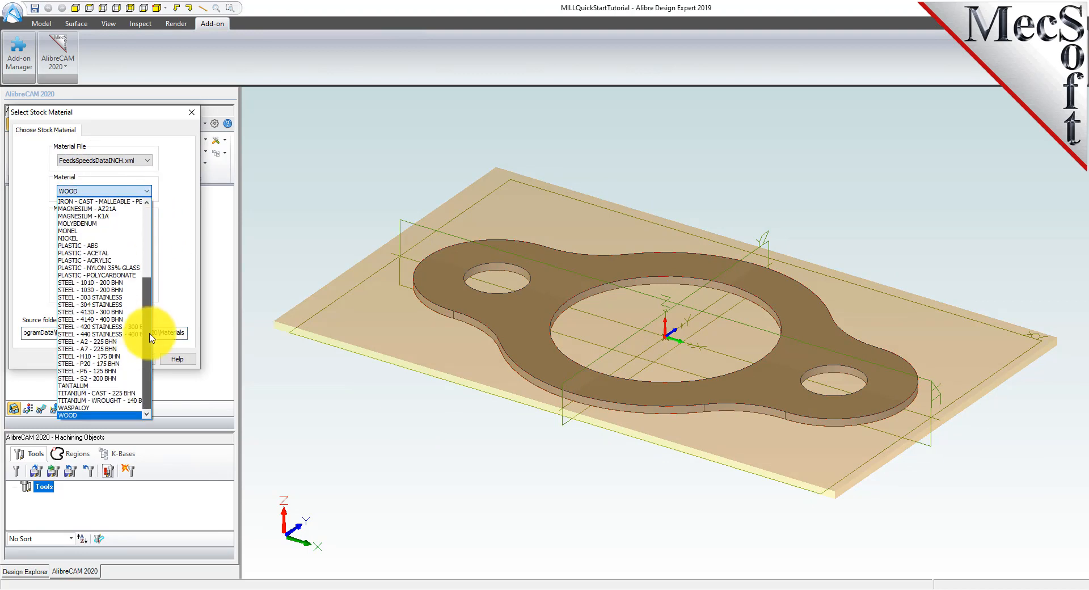
{"action": "left_click", "coordinate": [78, 417]}
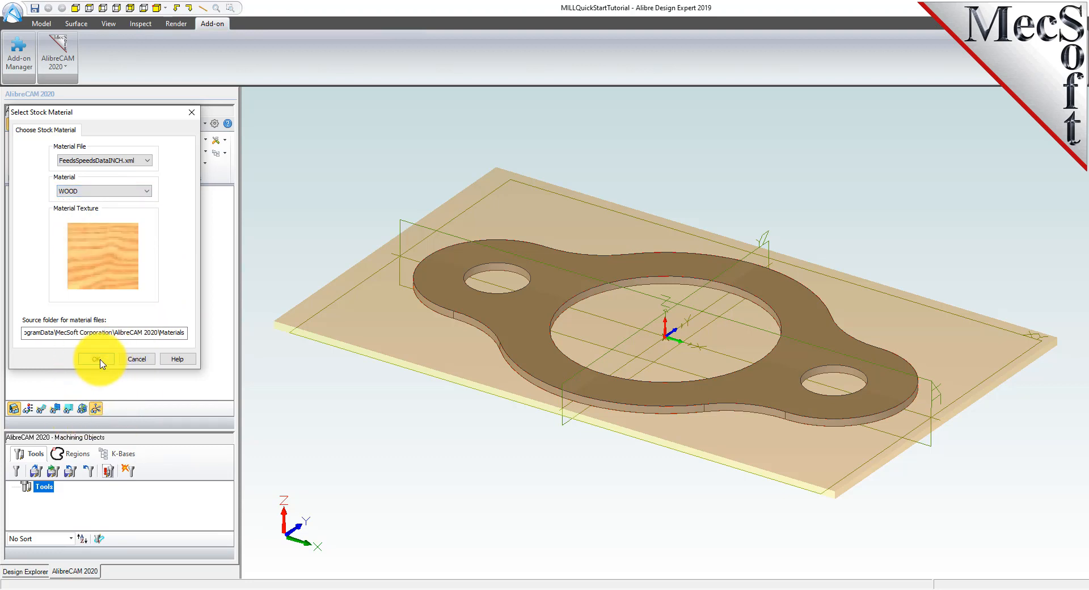
{"action": "left_click", "coordinate": [96, 359]}
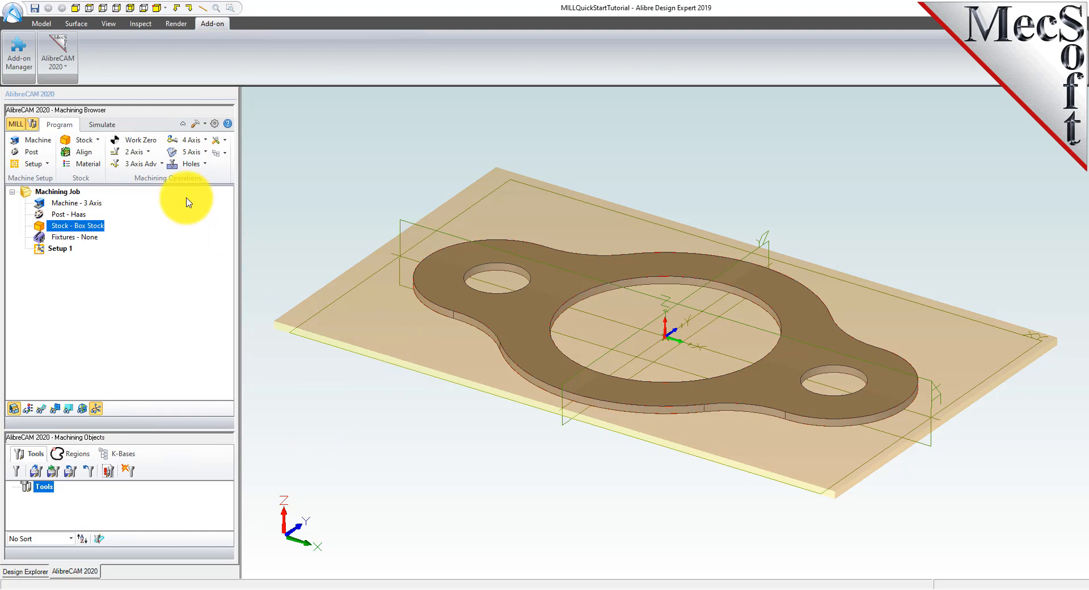
- Switch to simulation mode and show the stock enlarged in a separate simulation window
{"action": "left_click", "coordinate": [101, 125]}
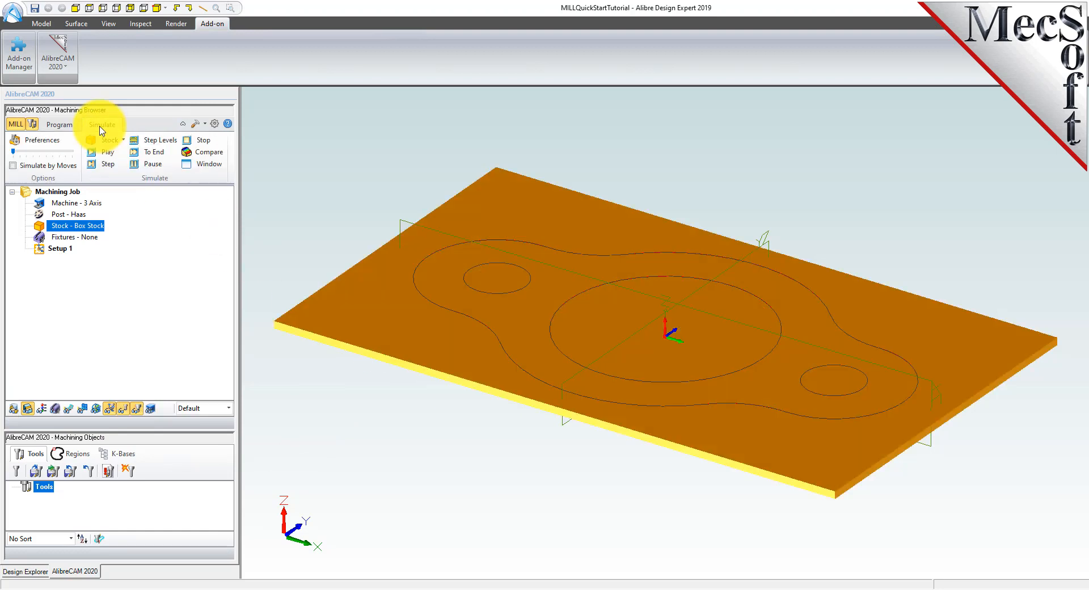
{"action": "left_click", "coordinate": [213, 167]}
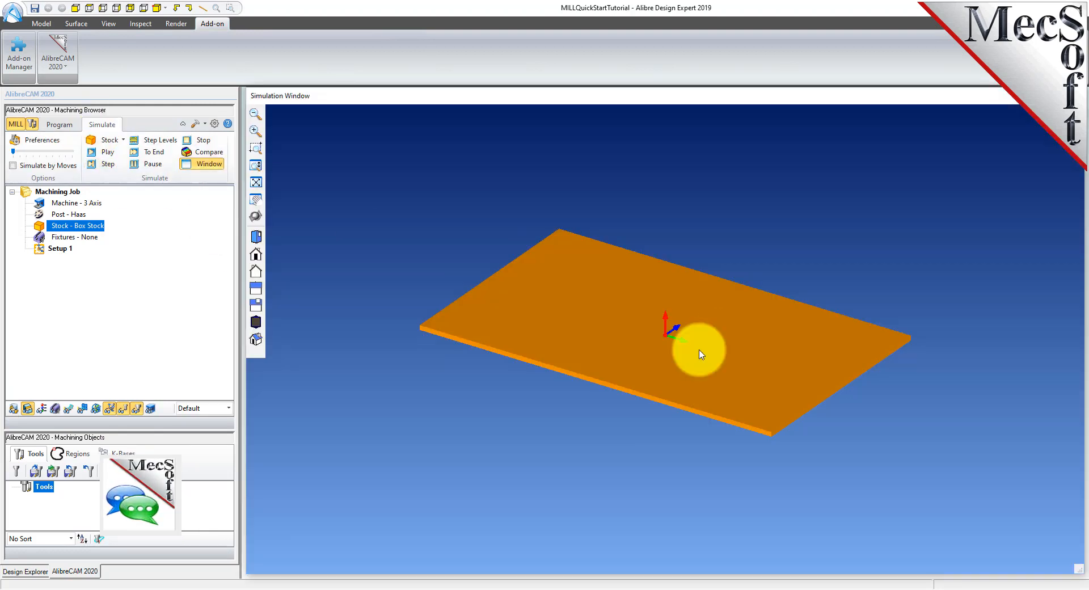
{"action": "scroll", "coordinate": [662, 333], "scroll_direction": "down", "scroll_amount": 2}
{"action": "scroll", "coordinate": [675, 345], "scroll_direction": "up", "scroll_amount": 4}
{"action": "scroll", "coordinate": [675, 344], "scroll_direction": "up", "scroll_amount": 2}
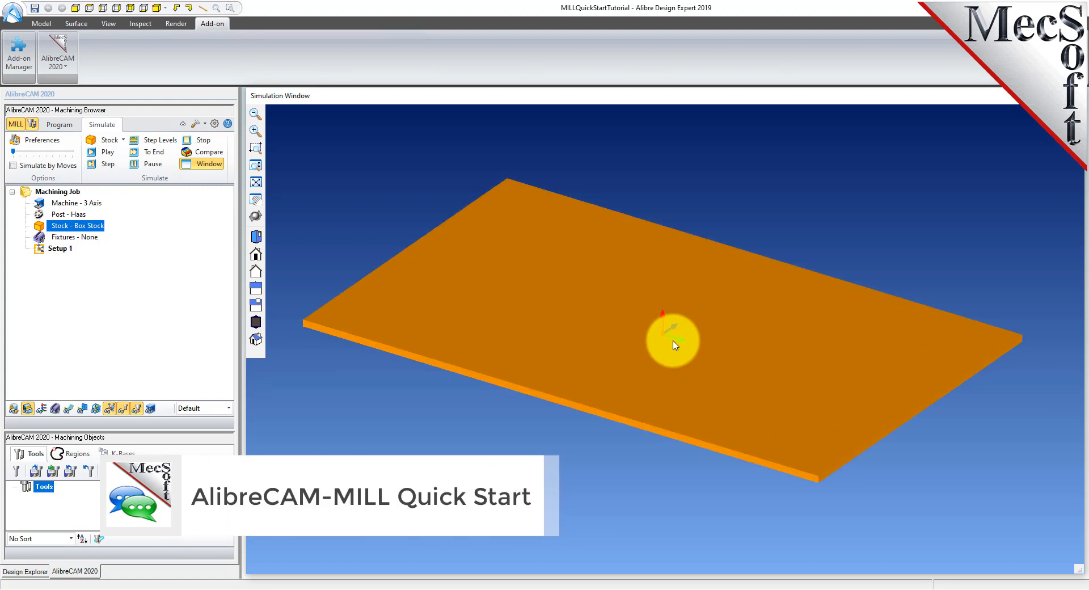
{"action": "scroll", "coordinate": [675, 345], "scroll_direction": "up", "scroll_amount": 1}
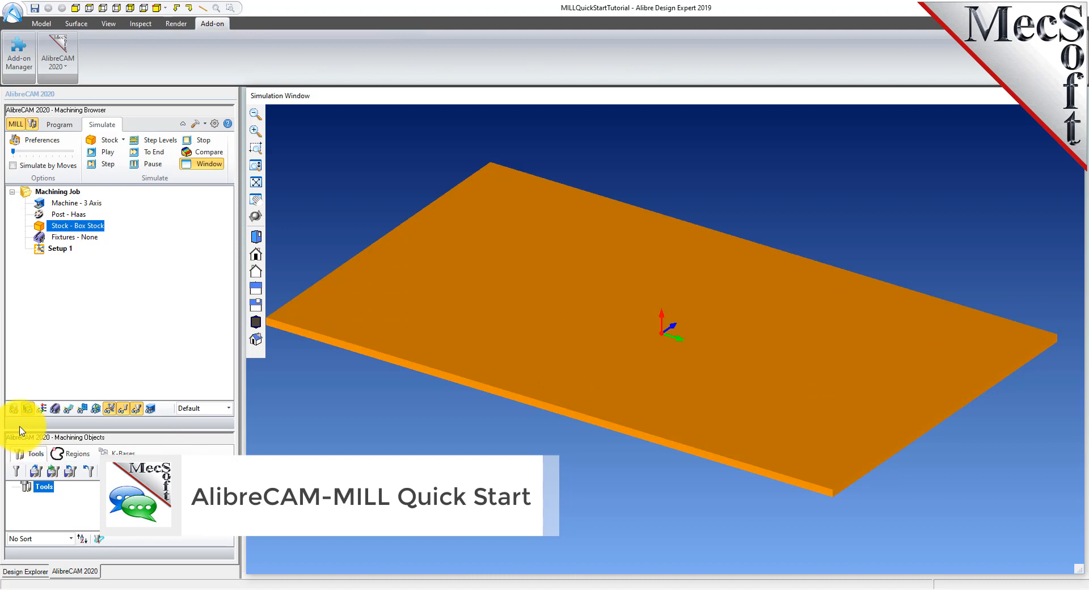
- Turn on the material texture display for the stock in the simulation window
{"action": "left_click", "coordinate": [42, 412]}
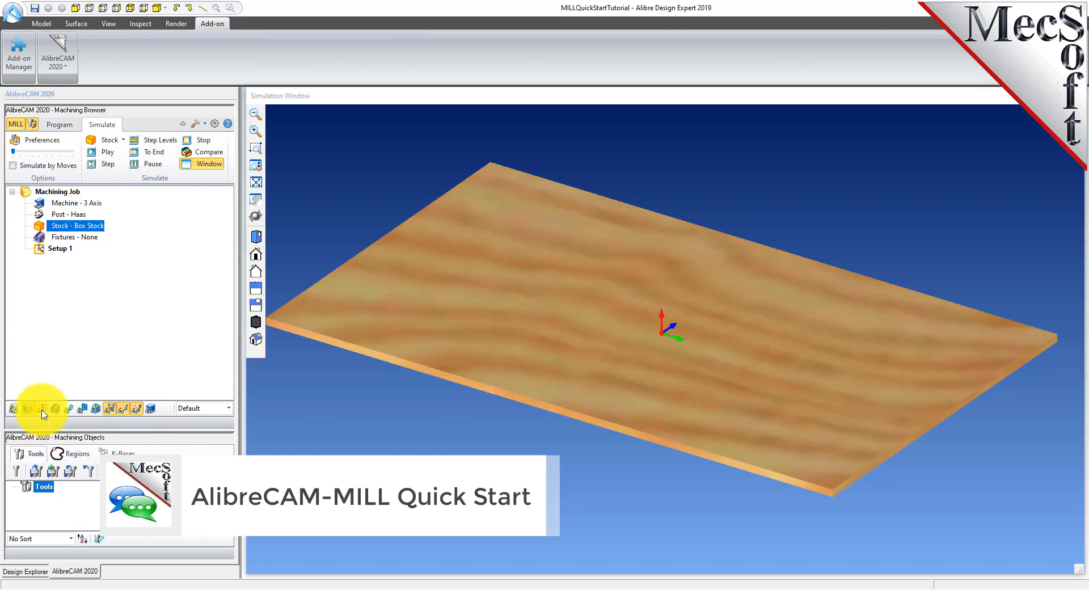
{"action": "left_click", "coordinate": [41, 412]}
{"action": "left_click", "coordinate": [42, 412]}
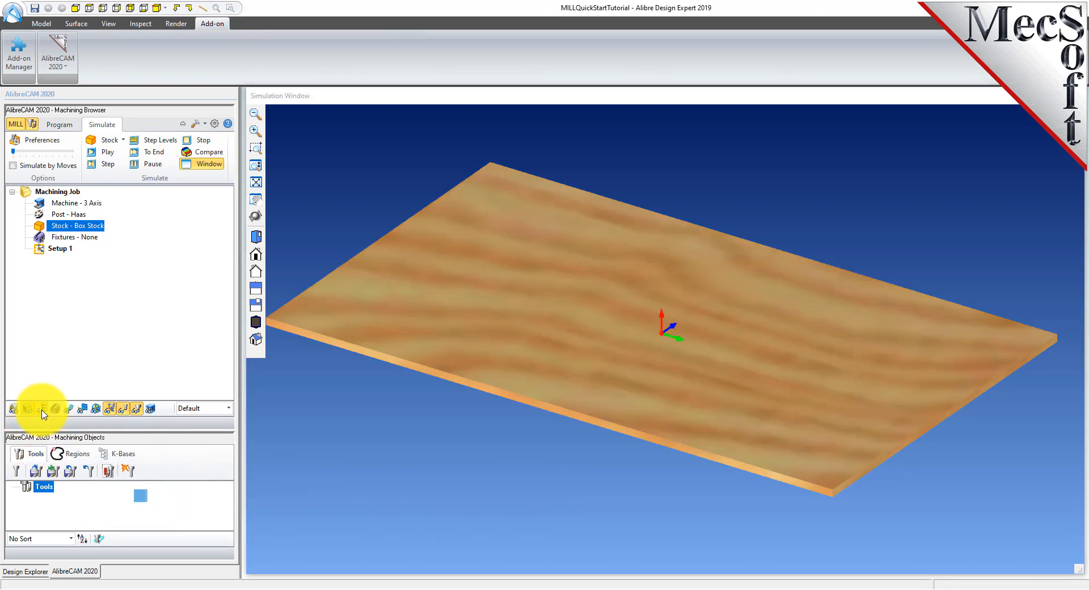
- Close the separate simulation window and return from simulation to programming mode
{"action": "mouse_move", "coordinate": [554, 520]}
{"action": "left_mouse_down"}
{"action": "mouse_move", "coordinate": [557, 467]}
{"action": "mouse_move", "coordinate": [549, 512]}
{"action": "left_mouse_up"}
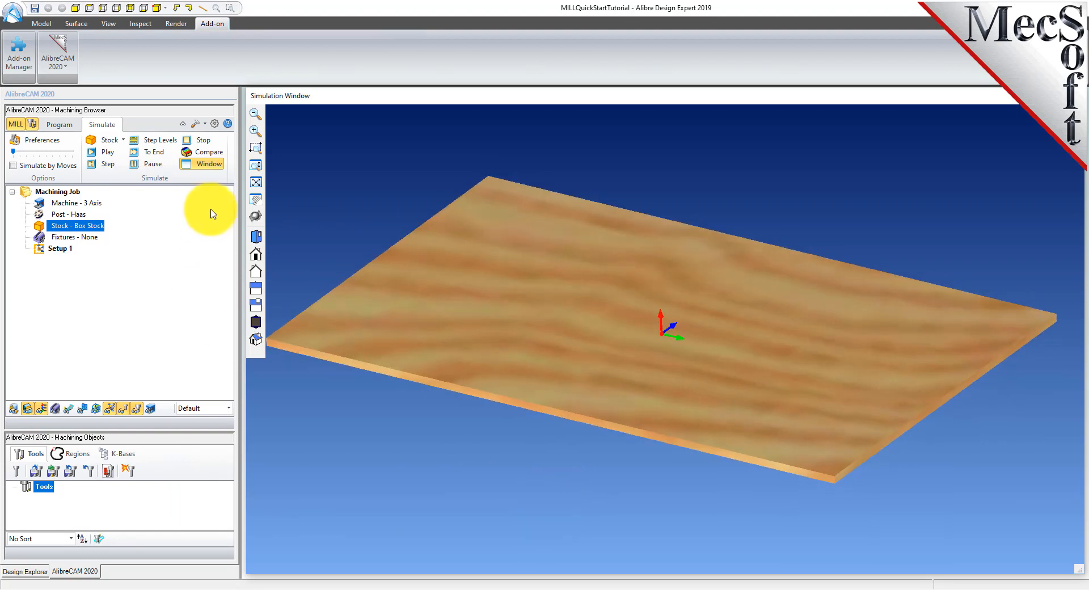
{"action": "left_click", "coordinate": [211, 165]}
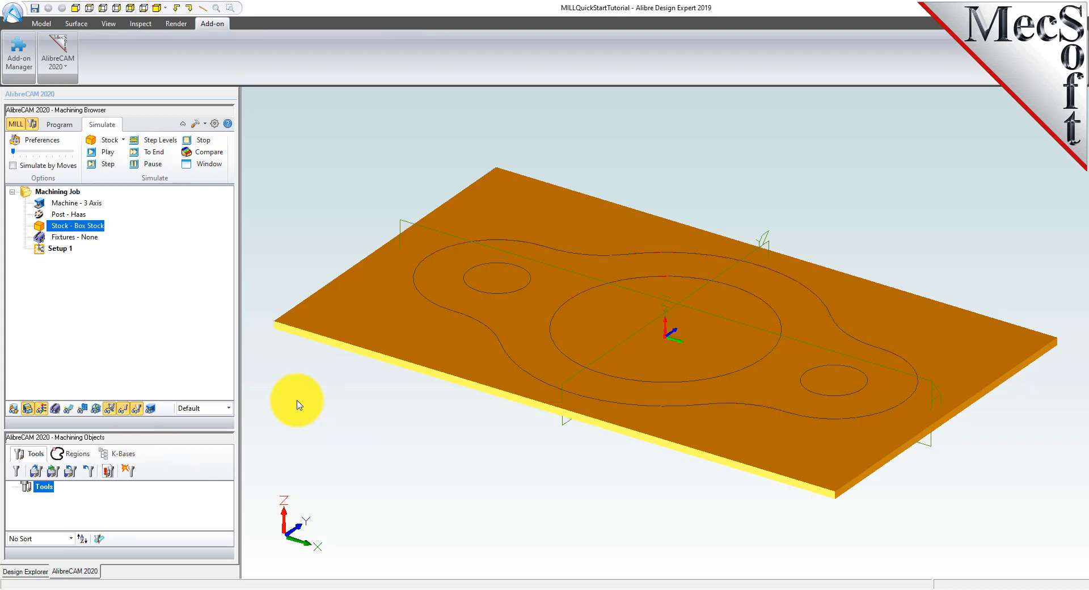
{"action": "left_click", "coordinate": [60, 124]}
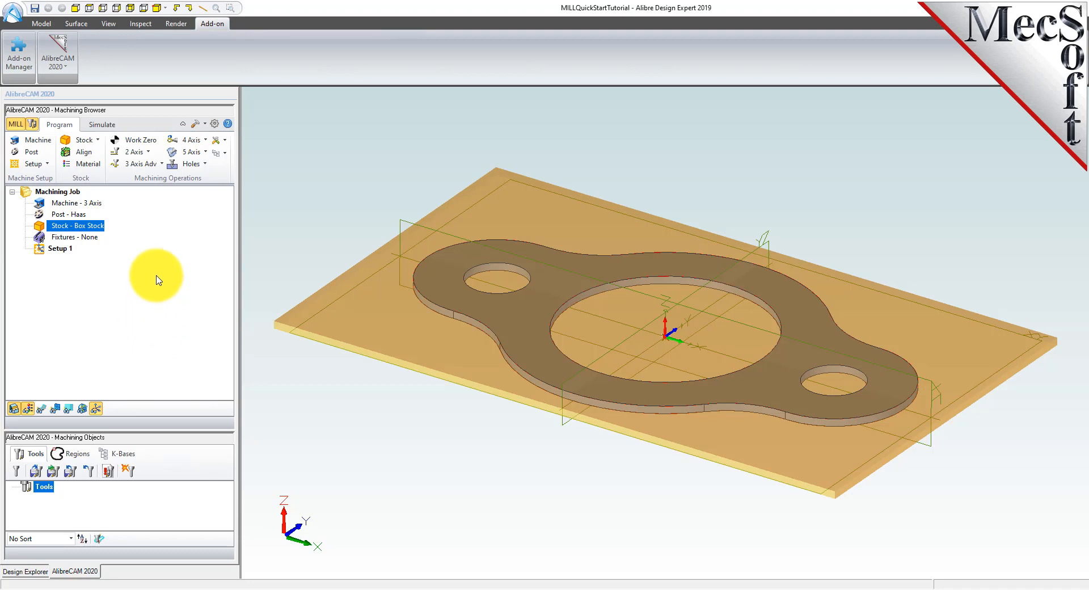
- Create a work zero set to the stock box at the Highest Z face and South West corner
{"action": "left_click", "coordinate": [143, 140]}
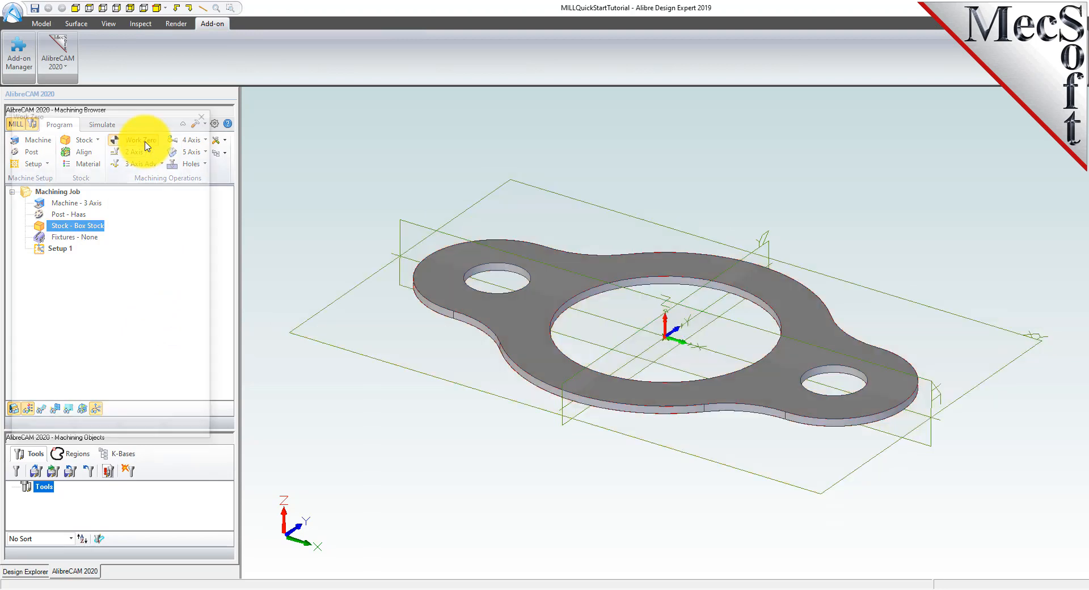
{"action": "left_click_drag", "start_coordinate": [142, 114], "coordinate": [257, 137]}
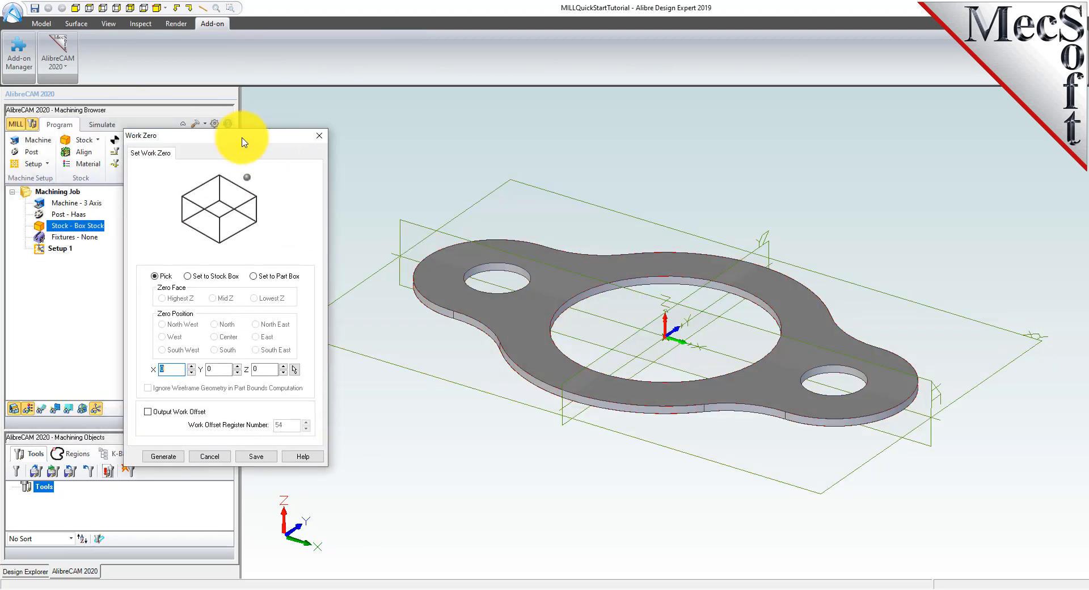
{"action": "left_click", "coordinate": [188, 277]}
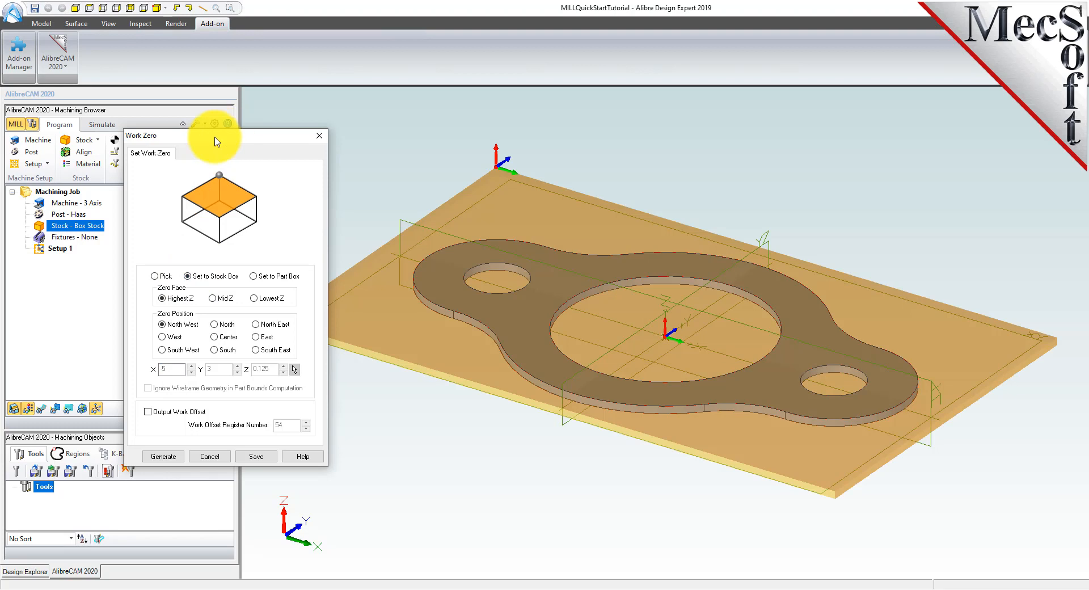
{"action": "left_click_drag", "start_coordinate": [230, 138], "coordinate": [145, 142]}
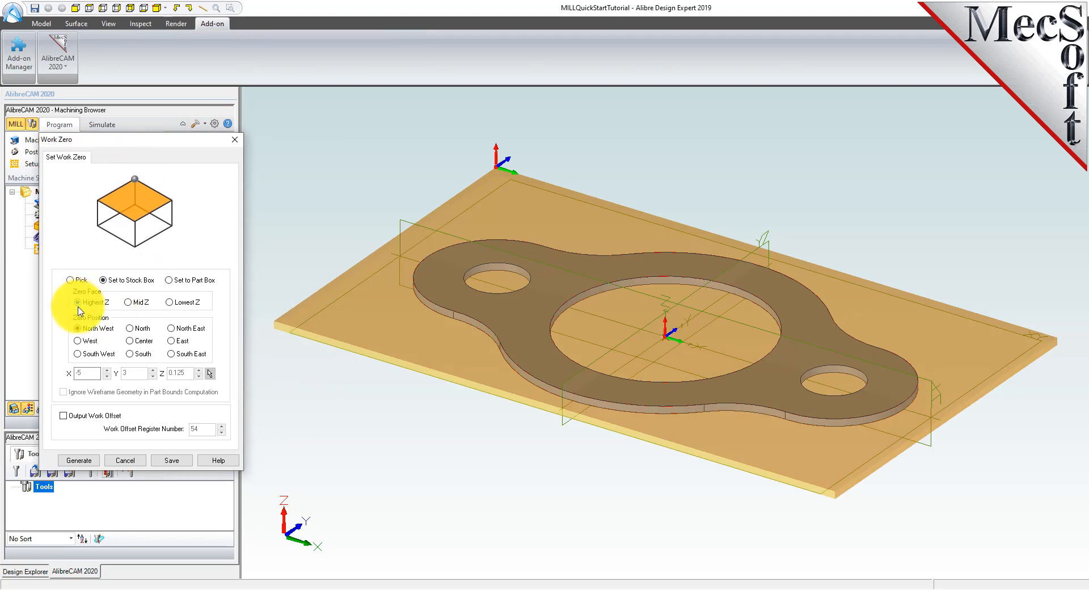
{"action": "left_click", "coordinate": [80, 354]}
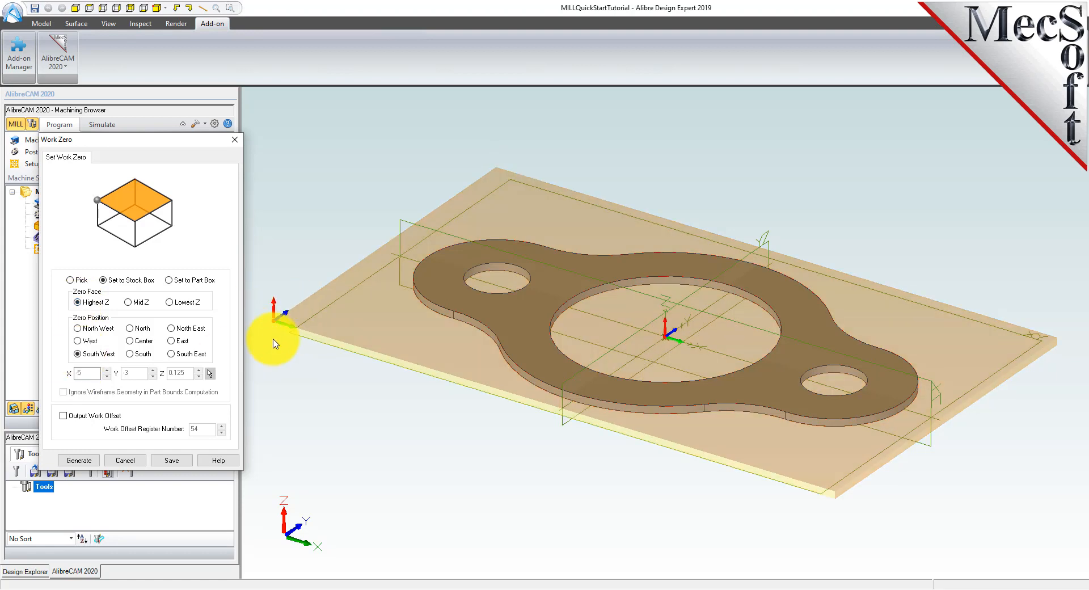
{"action": "scroll", "coordinate": [275, 314], "scroll_direction": "up", "scroll_amount": 5}
{"action": "scroll", "coordinate": [271, 334], "scroll_direction": "up", "scroll_amount": 3}
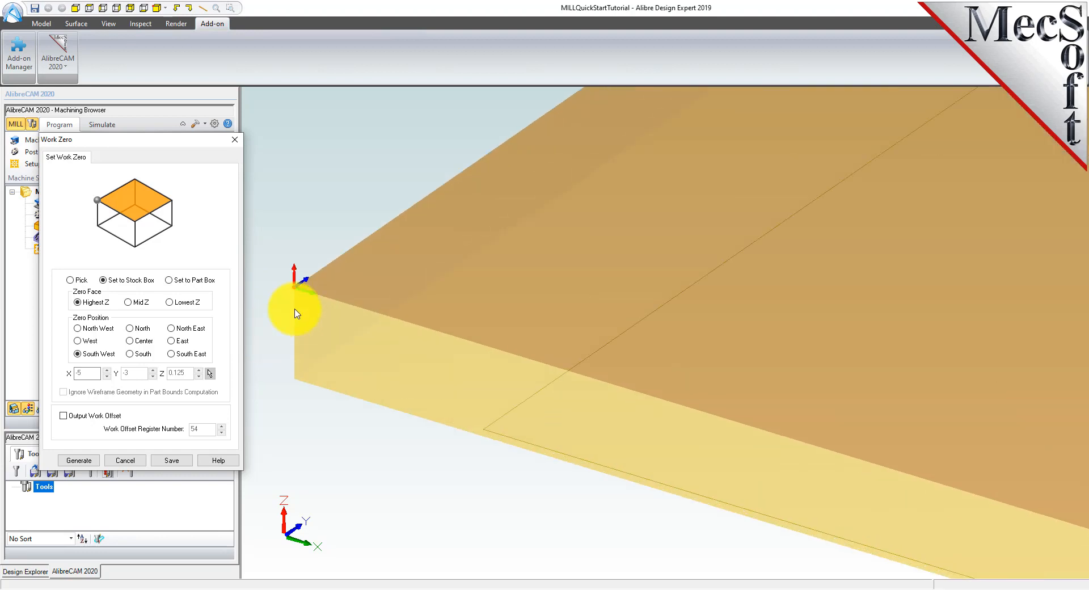
{"action": "scroll", "coordinate": [299, 309], "scroll_direction": "down", "scroll_amount": 8}
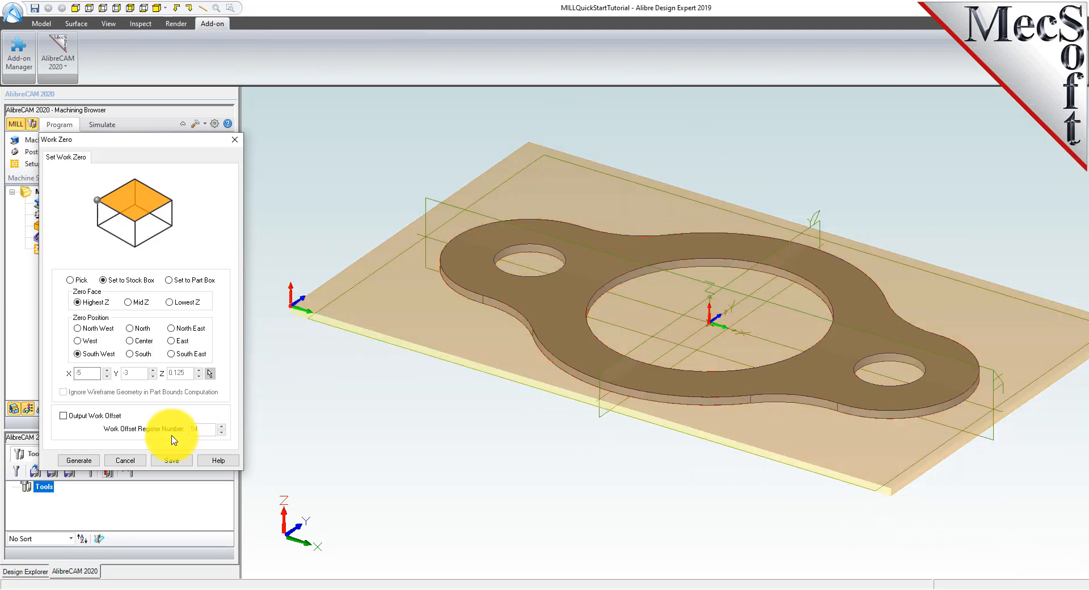
{"action": "left_click", "coordinate": [85, 461]}
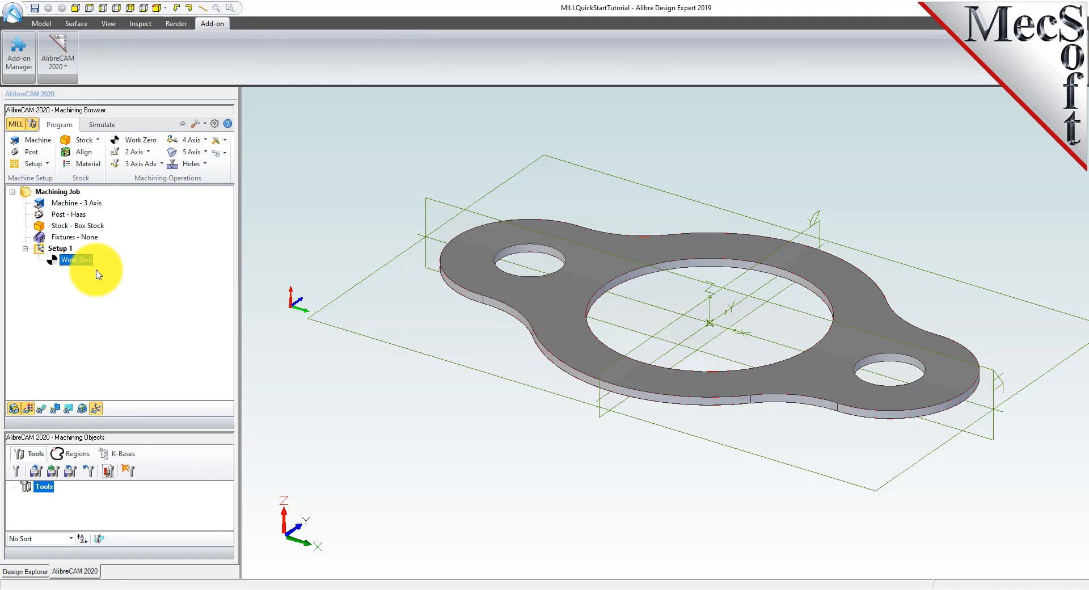
- Toggle the Machining Objects browser off and back on
{"action": "left_click_drag", "start_coordinate": [114, 427], "coordinate": [114, 417]}
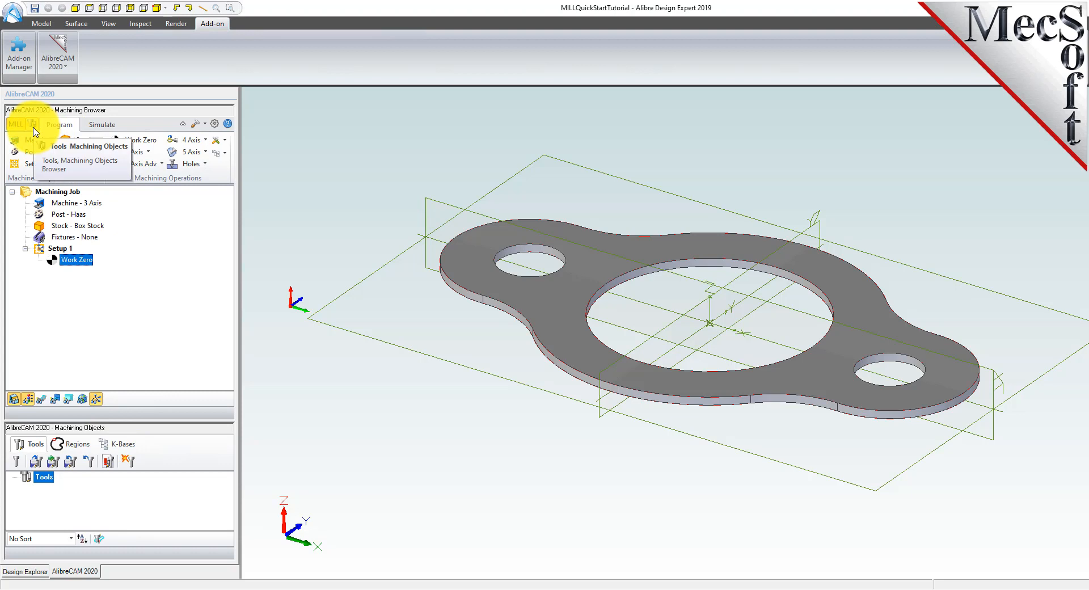
{"action": "left_click", "coordinate": [33, 127]}
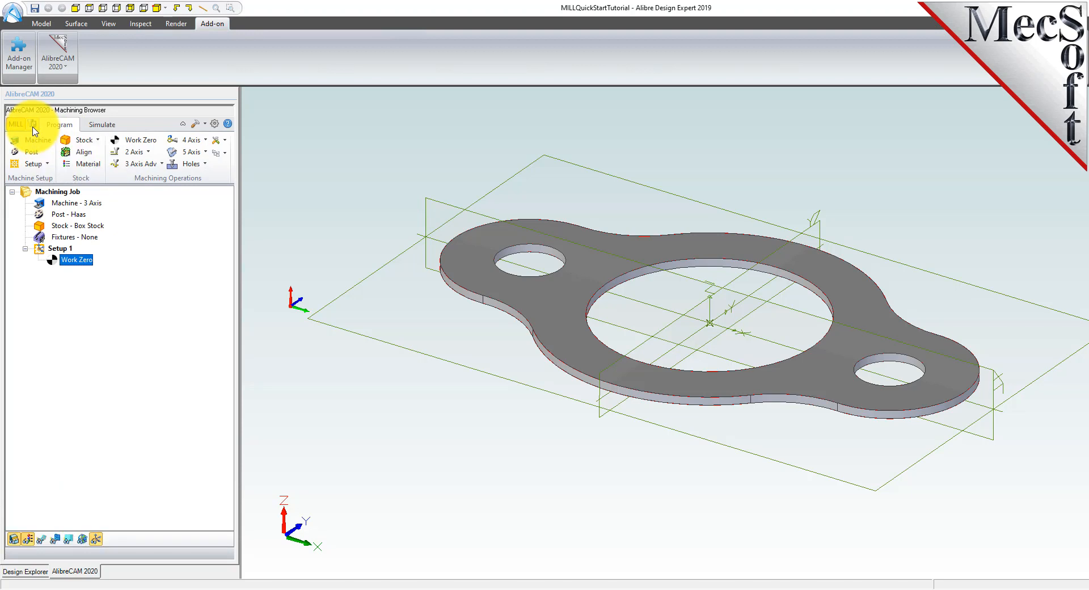
{"action": "left_click", "coordinate": [33, 128]}
{"action": "left_click", "coordinate": [33, 128]}
{"action": "left_click", "coordinate": [33, 129]}
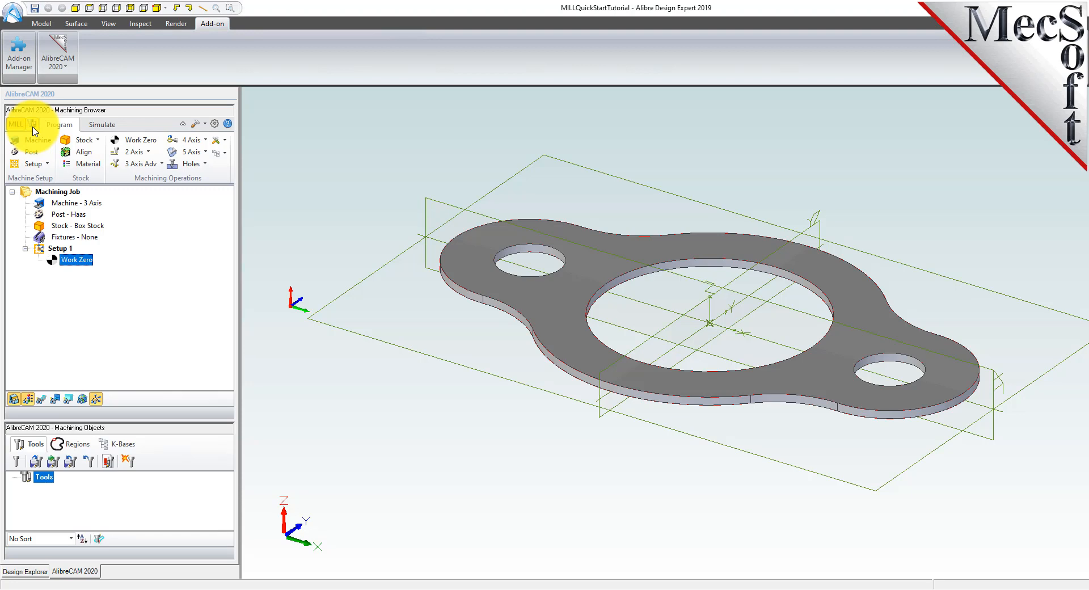
{"action": "left_click", "coordinate": [32, 128]}
{"action": "left_click", "coordinate": [33, 128]}
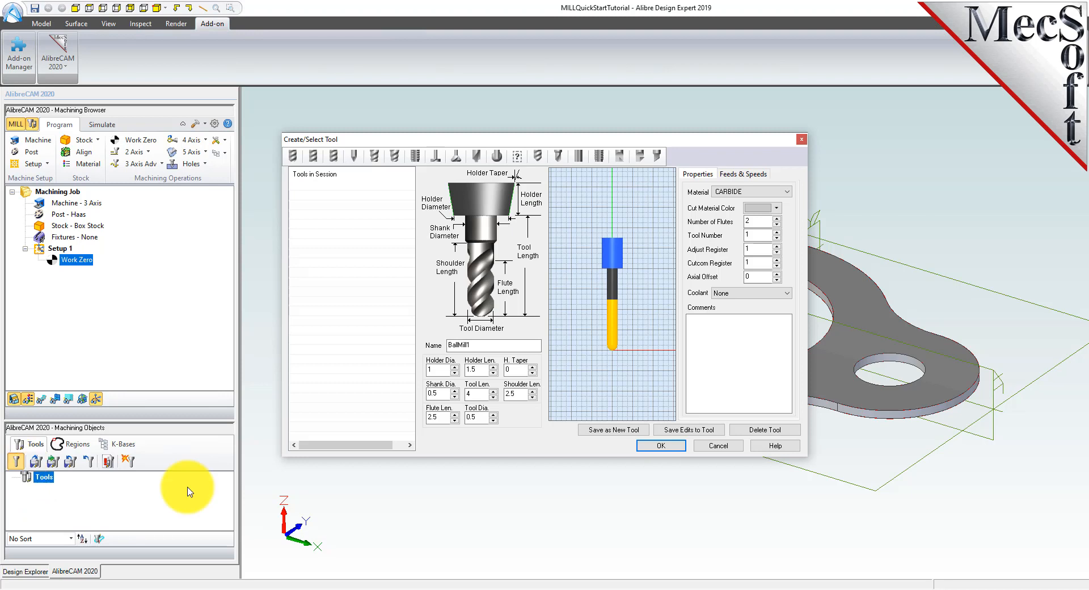
- Define a flat mill named FlatMill-0.5 with tool diameter 0.5, HSS tool material, and tool number and registers of 1
{"action": "left_click", "coordinate": [314, 158]}
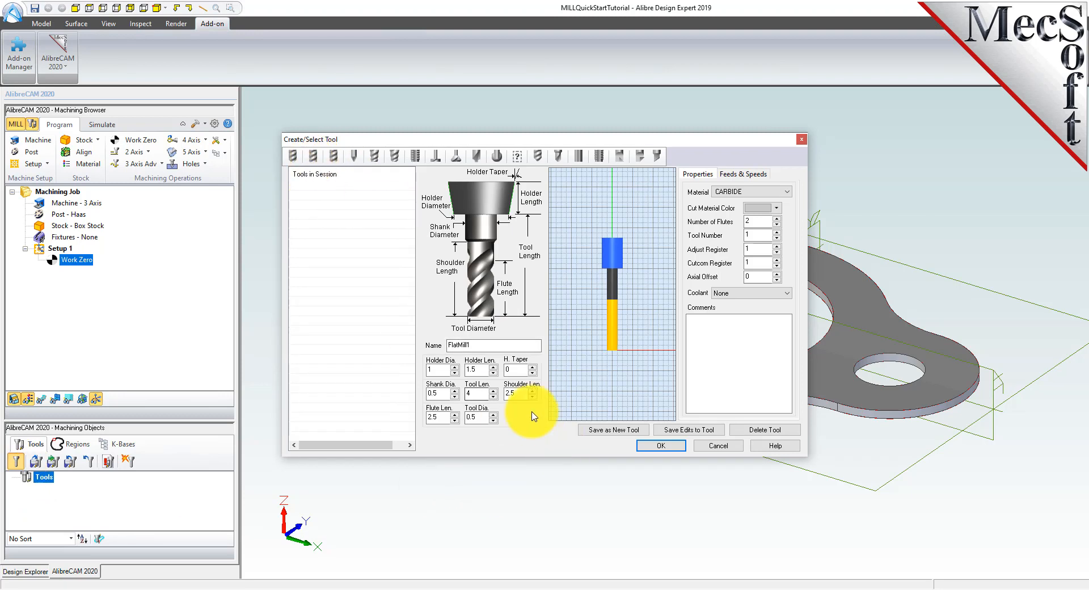
{"action": "left_click", "coordinate": [475, 344]}
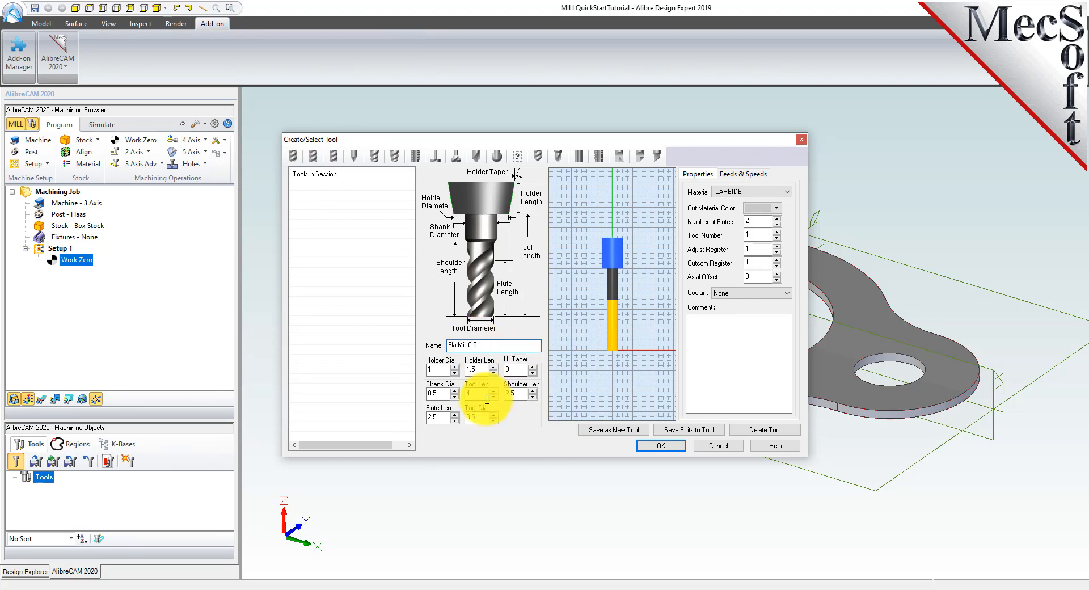
{"action": "left_click_drag", "start_coordinate": [482, 418], "coordinate": [475, 419]}
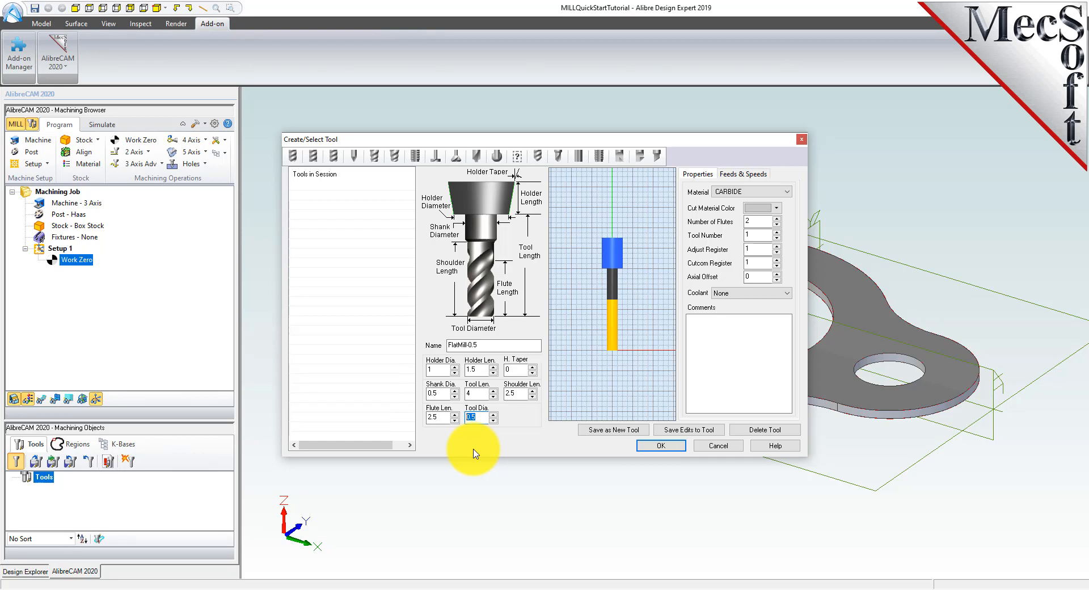
{"action": "left_click", "coordinate": [726, 196]}
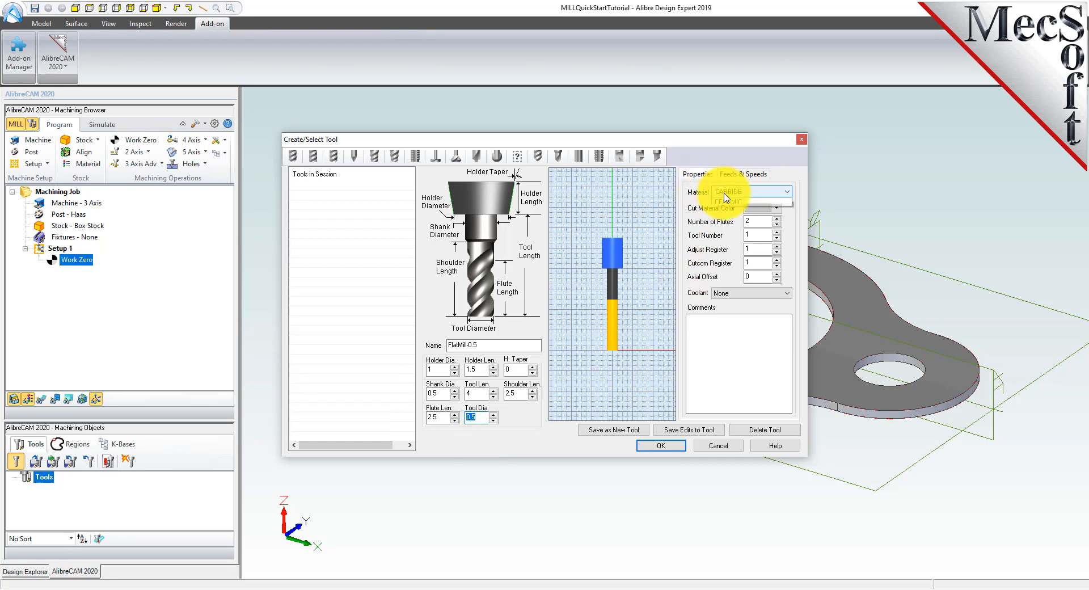
{"action": "left_click", "coordinate": [733, 214]}
{"action": "left_click", "coordinate": [763, 235]}
{"action": "left_click_drag", "start_coordinate": [762, 235], "coordinate": [736, 262]}
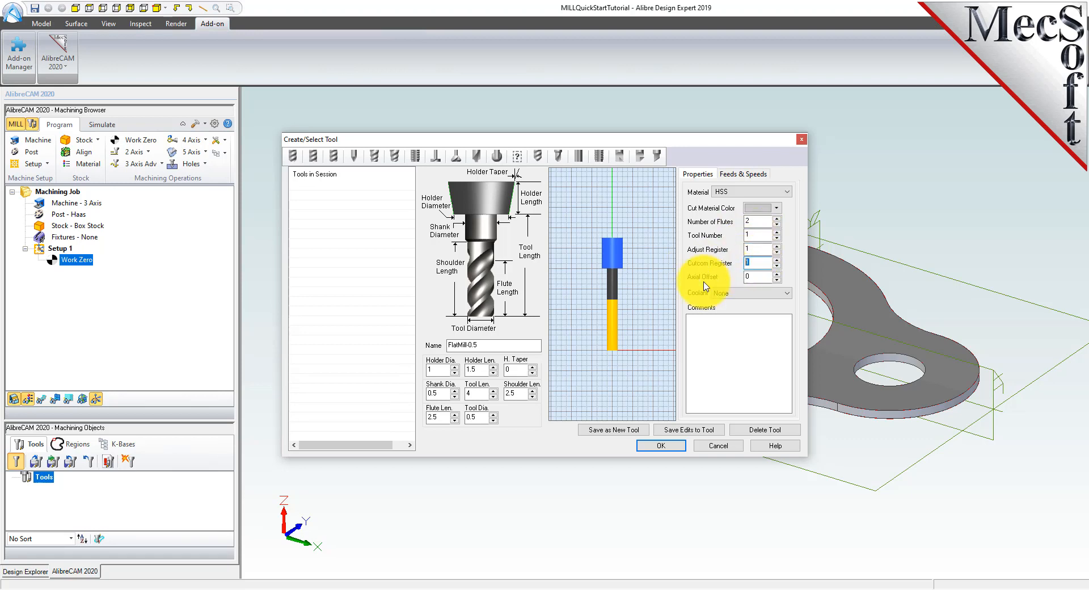
- Load the tool's feeds and speeds from the table for WOOD stock and HSS tool material
{"action": "left_click", "coordinate": [739, 175]}
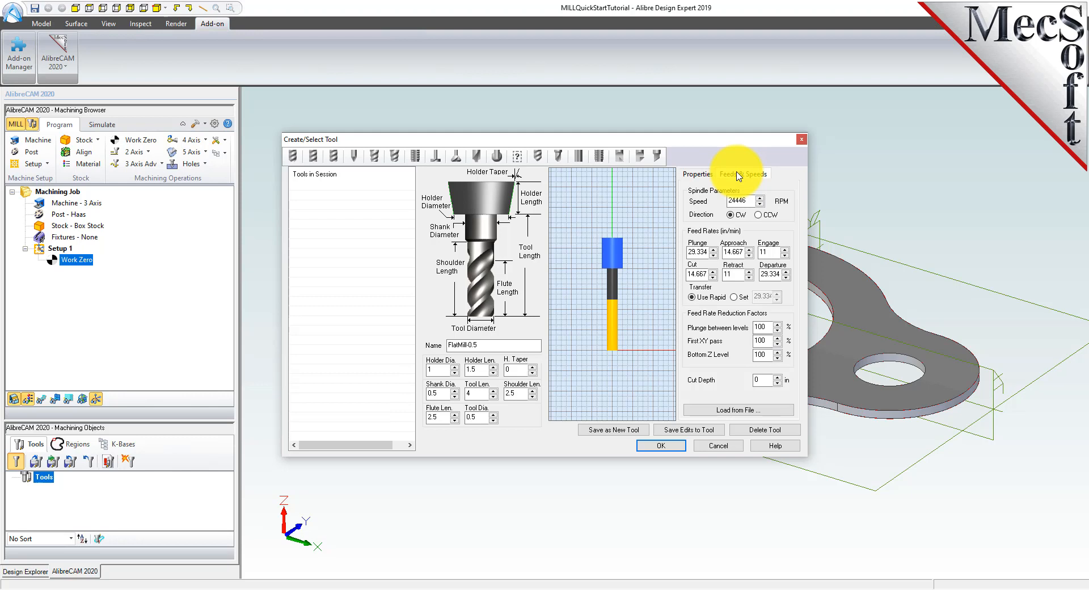
{"action": "left_click", "coordinate": [731, 412]}
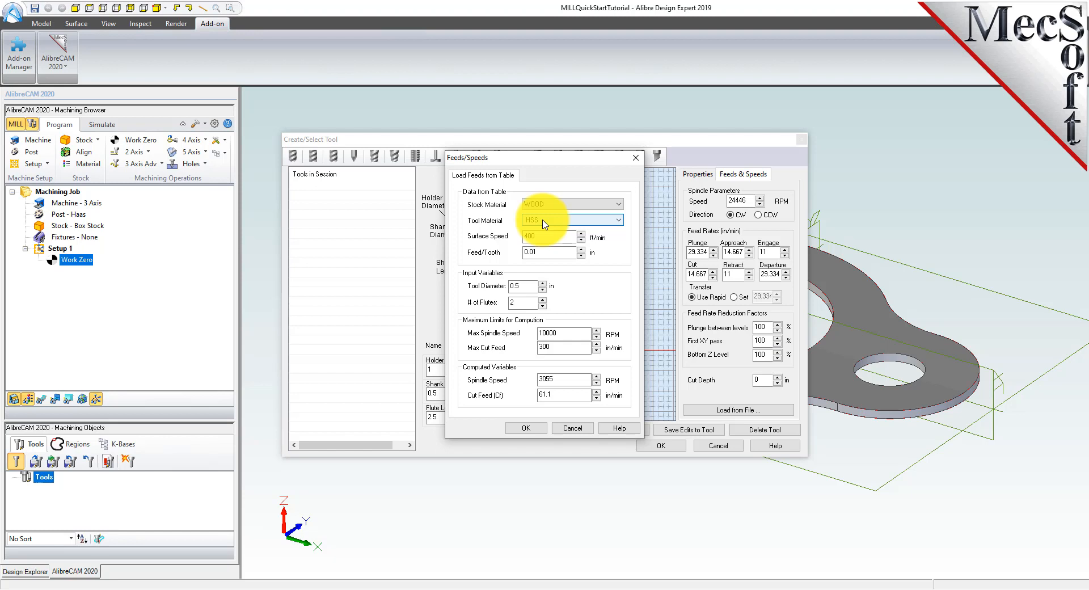
{"action": "left_click", "coordinate": [523, 428]}
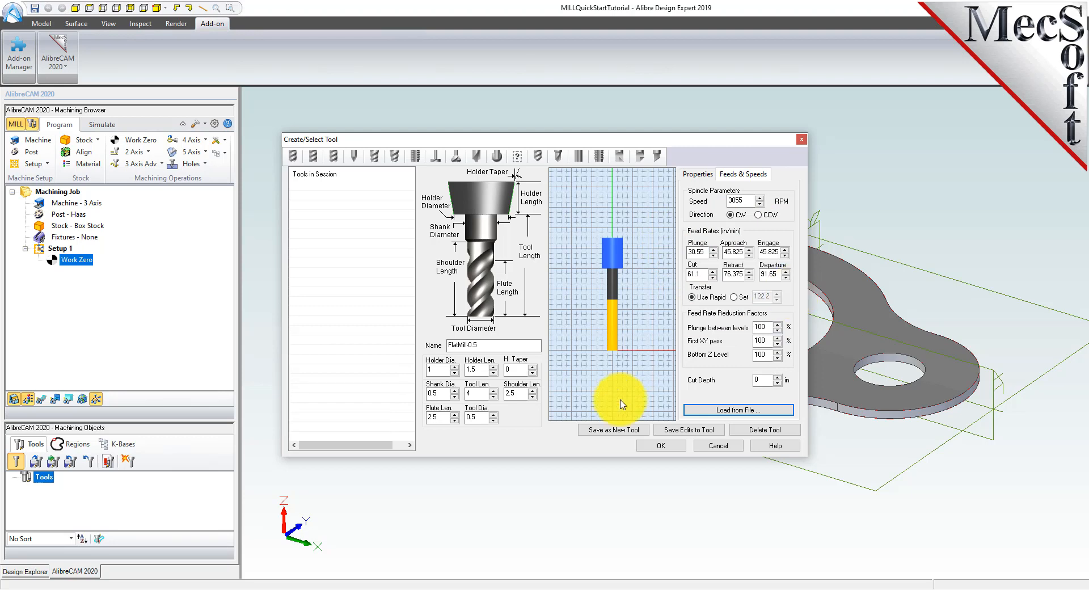
- Save FlatMill-0.5 as a new tool in the session, finish tool creation and select it among the machining objects
{"action": "left_click", "coordinate": [616, 430]}
{"action": "left_click", "coordinate": [298, 187]}
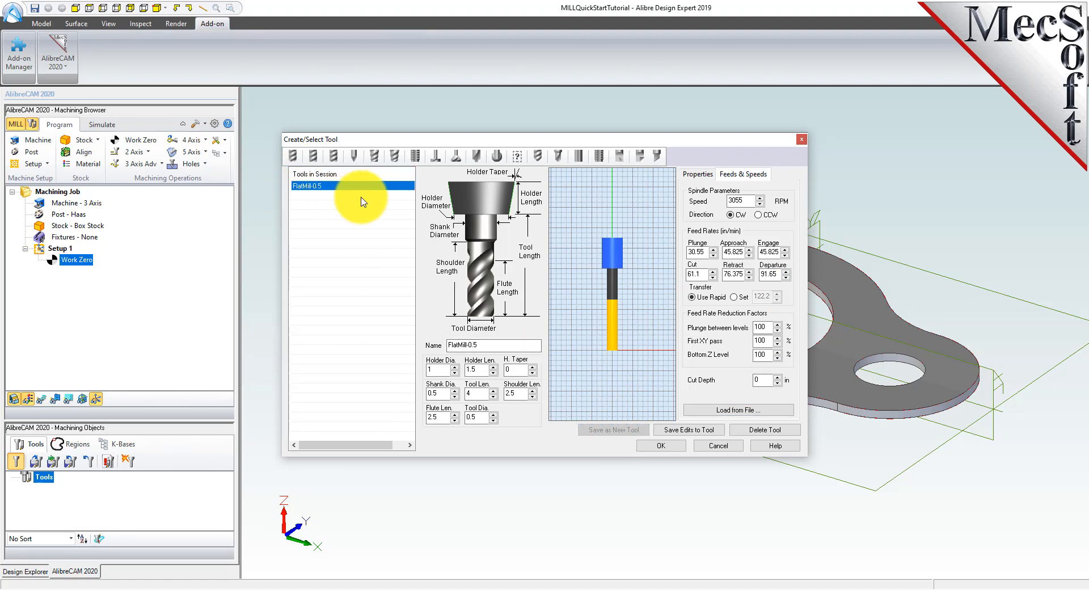
{"action": "left_click", "coordinate": [658, 446]}
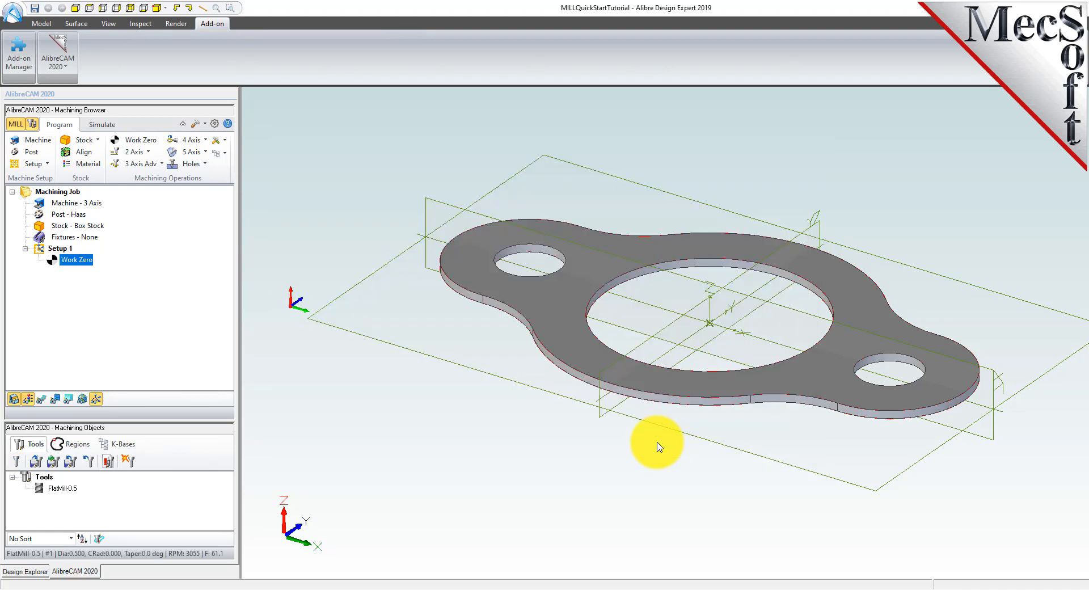
{"action": "left_click", "coordinate": [38, 490]}
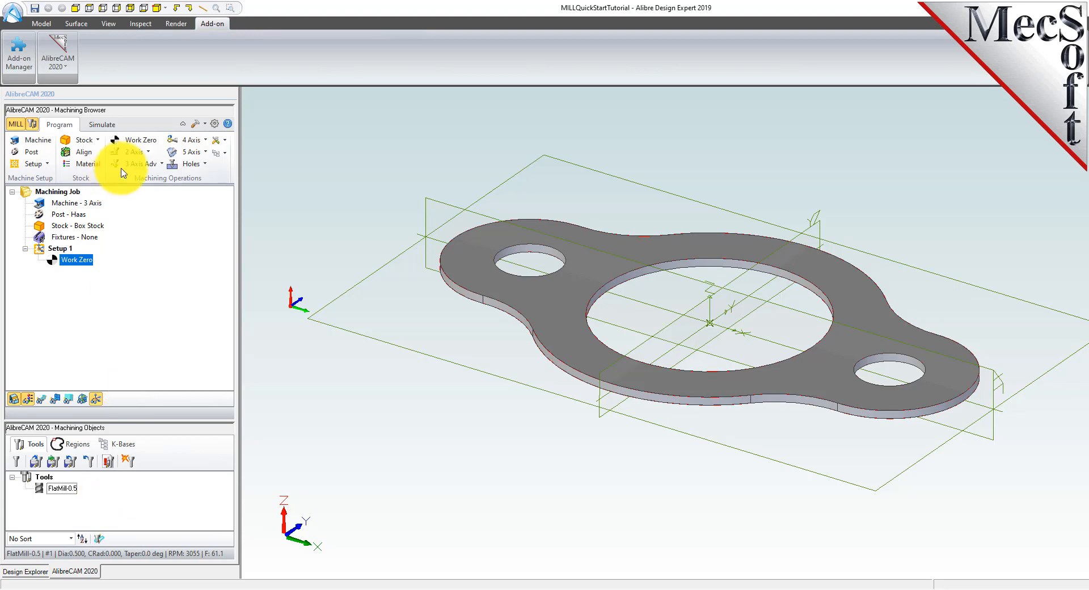
- Start a 2 1/2 Axis Profiling operation and select the edges of the central hole and both small holes as part regions
{"action": "left_click", "coordinate": [149, 153]}
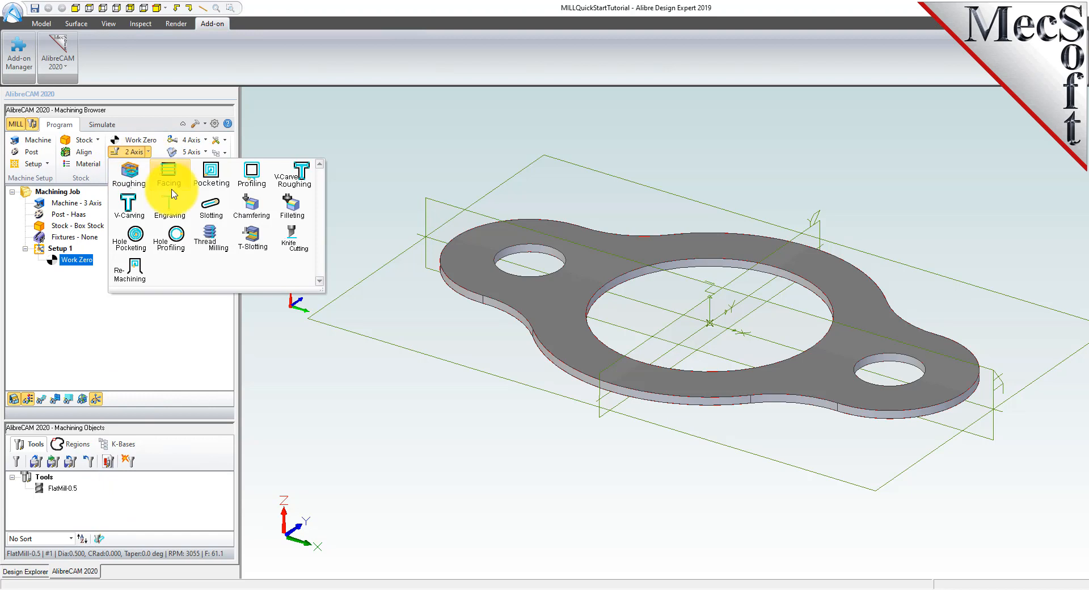
{"action": "left_click", "coordinate": [259, 192]}
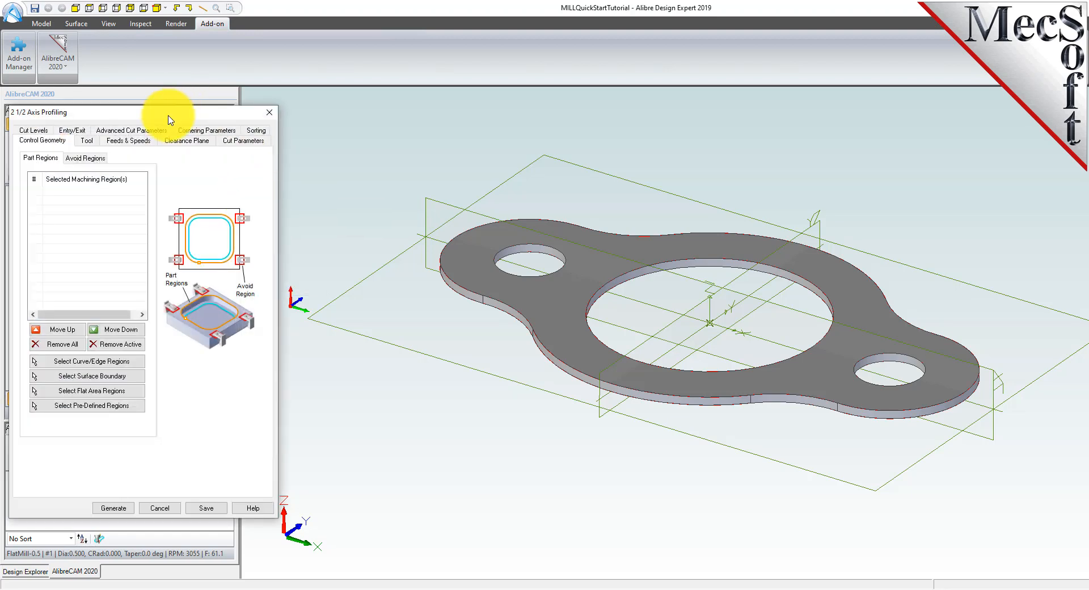
{"action": "left_click_drag", "start_coordinate": [169, 120], "coordinate": [206, 107]}
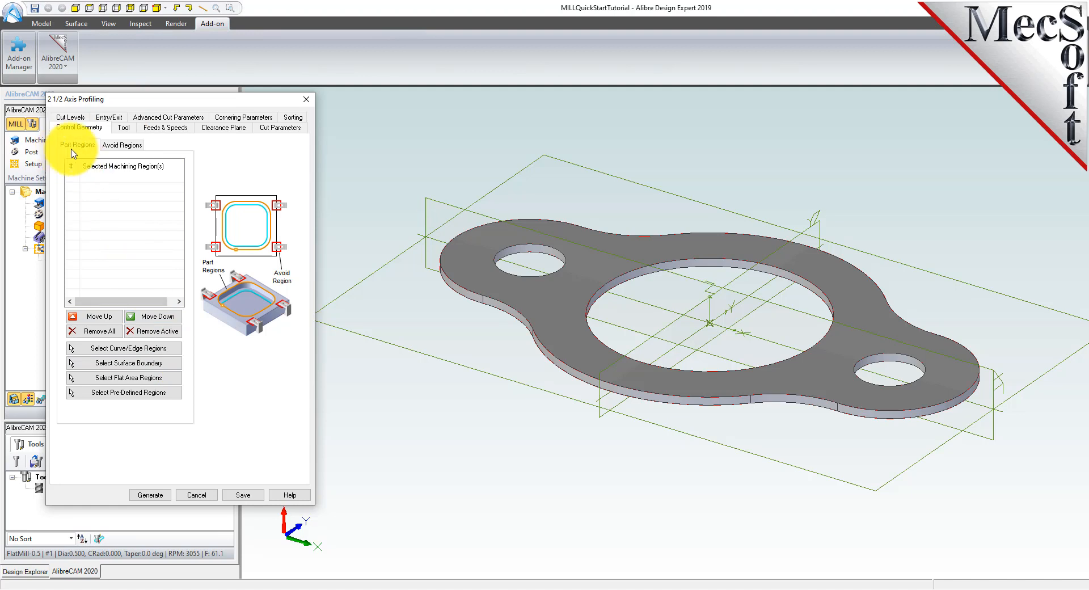
{"action": "left_click", "coordinate": [175, 350]}
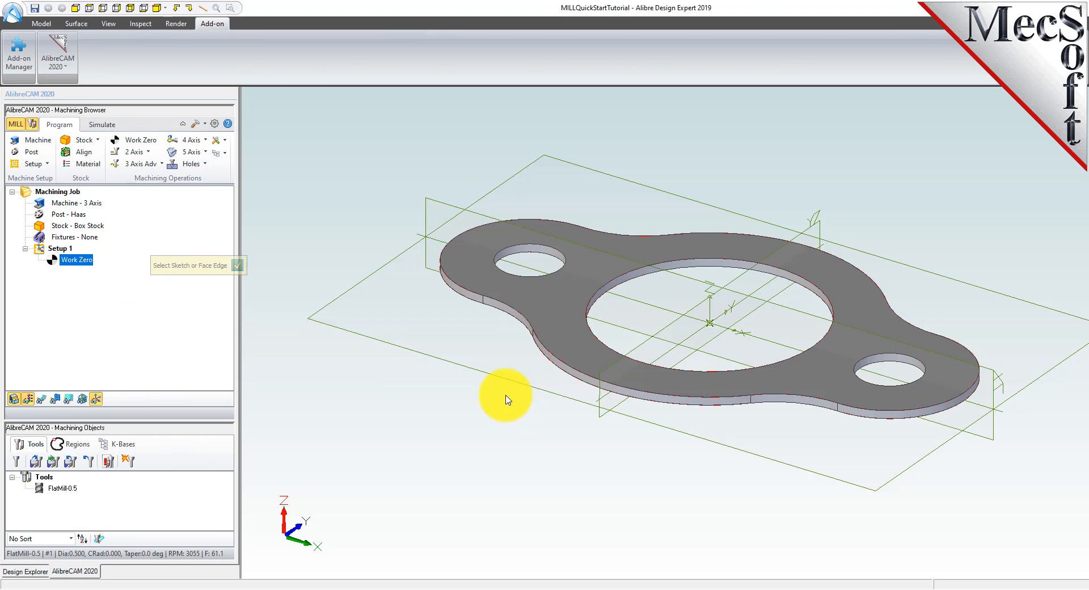
{"action": "left_click", "coordinate": [640, 268]}
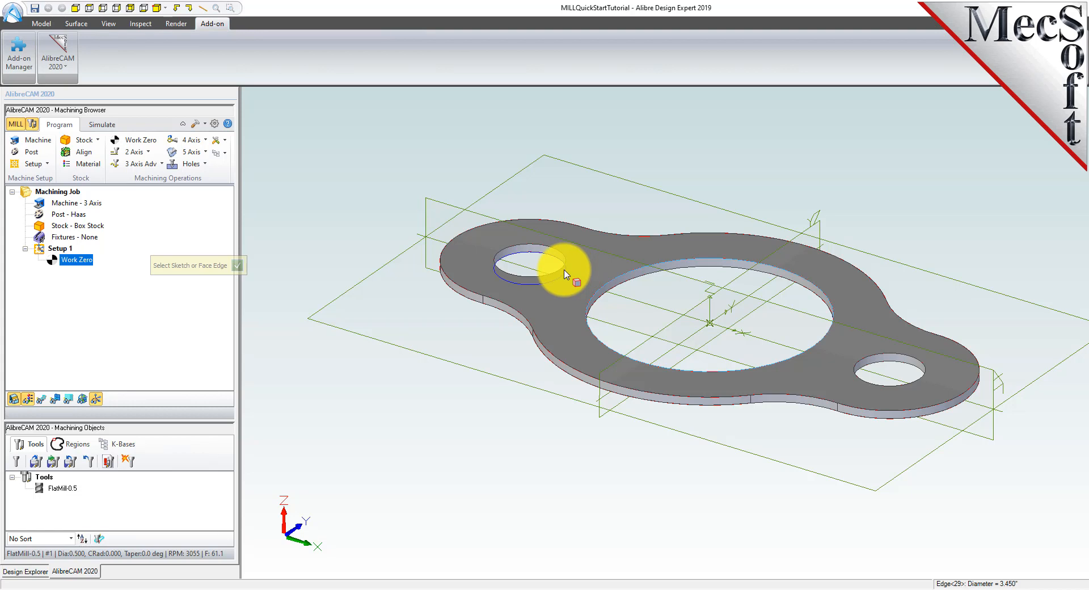
{"action": "left_click", "coordinate": [538, 246]}
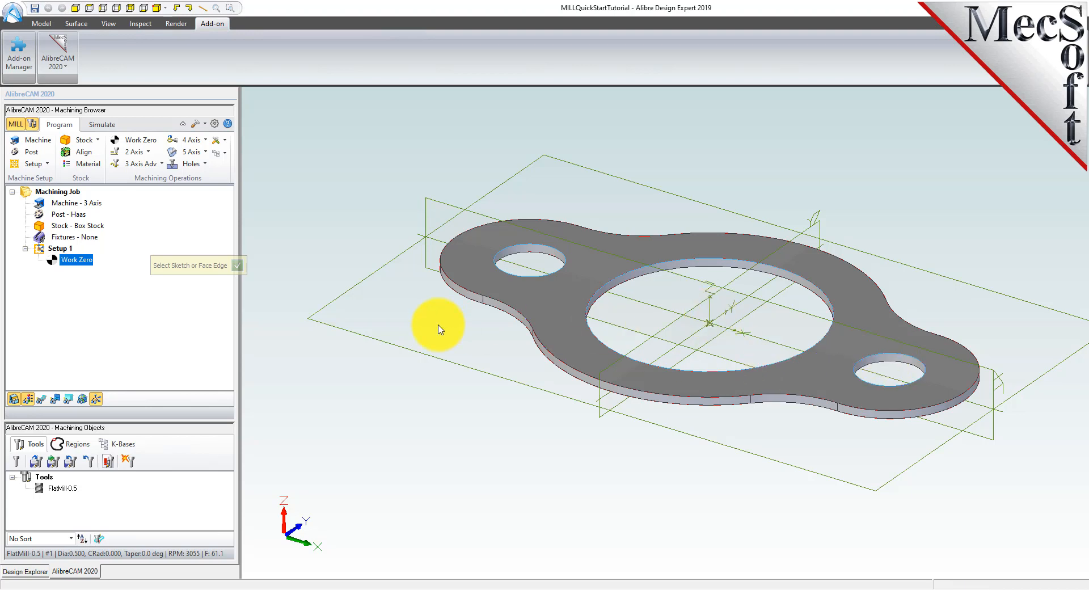
{"action": "left_click", "coordinate": [239, 267]}
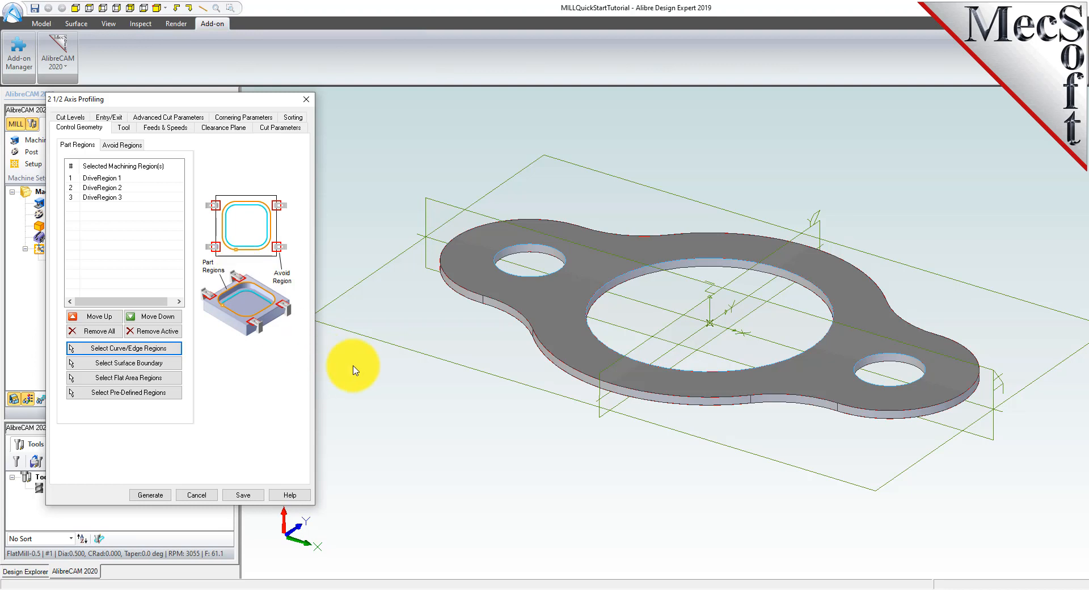
- Check the three selected part regions by highlighting each one in turn on the model
{"action": "mouse_move", "coordinate": [438, 381]}
{"action": "middle_mouse_down"}
{"action": "mouse_move", "coordinate": [435, 393]}
{"action": "mouse_move", "coordinate": [438, 383]}
{"action": "middle_mouse_up"}
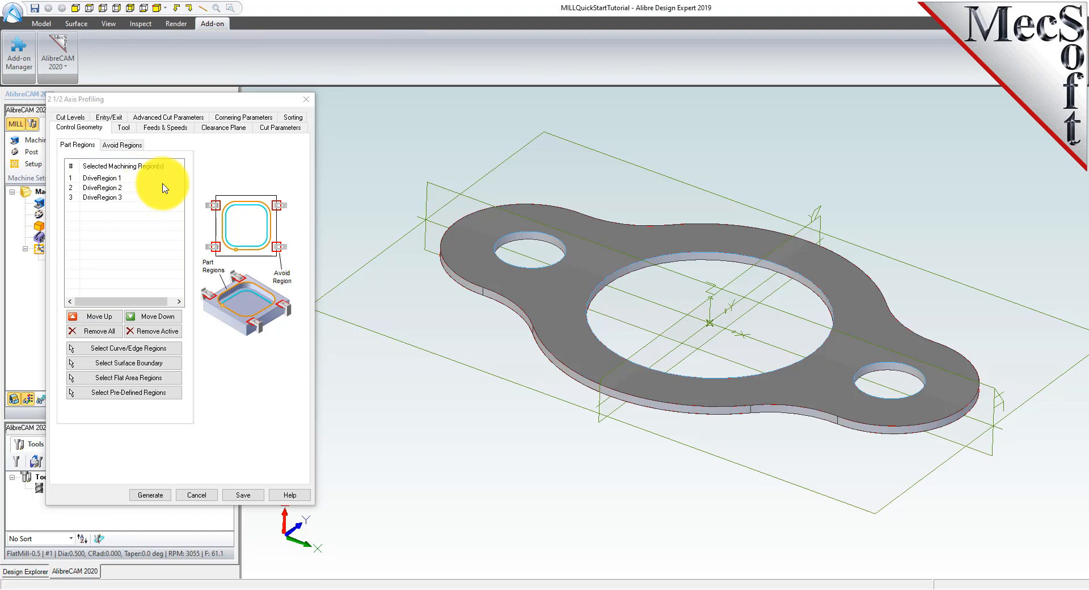
{"action": "left_click", "coordinate": [142, 180]}
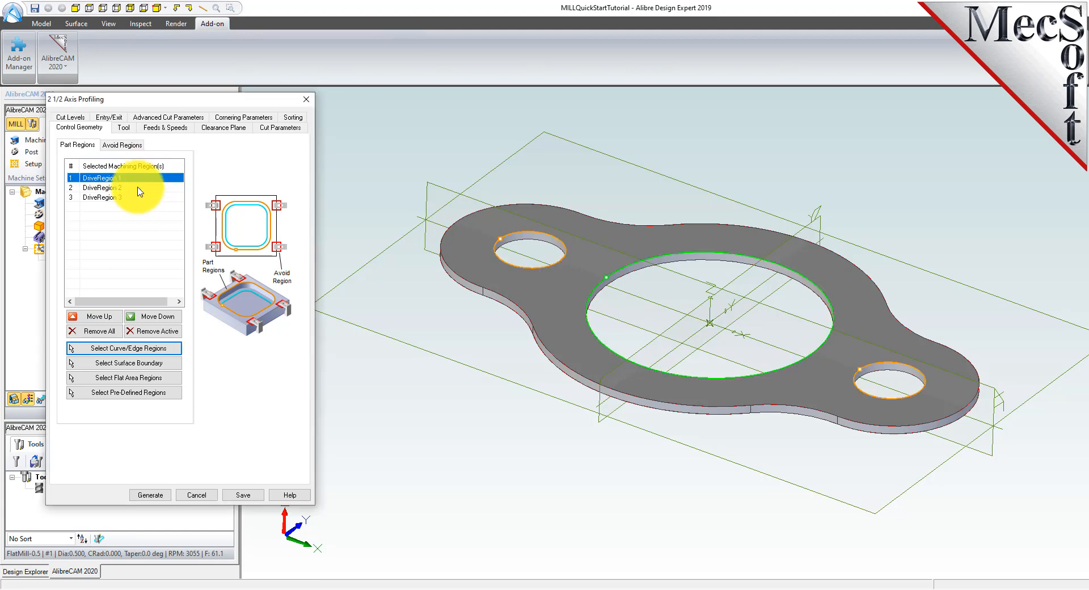
{"action": "left_click", "coordinate": [139, 189]}
{"action": "left_click", "coordinate": [141, 197]}
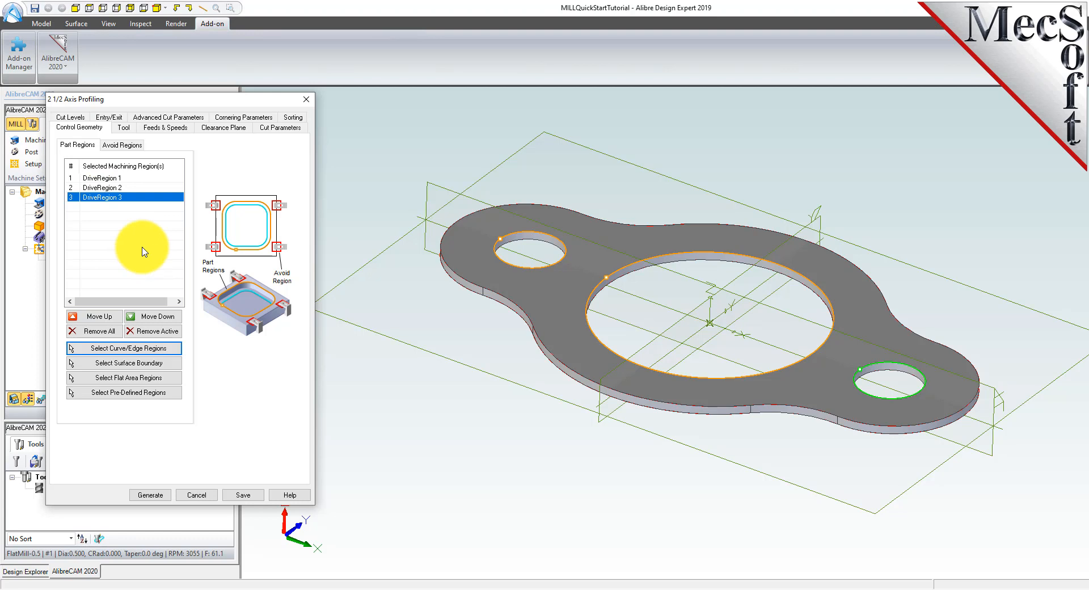
- Load the operation's feeds and speeds from the FlatMill-0.5 tool and check the automatic clearance plane definition
{"action": "left_click", "coordinate": [126, 128]}
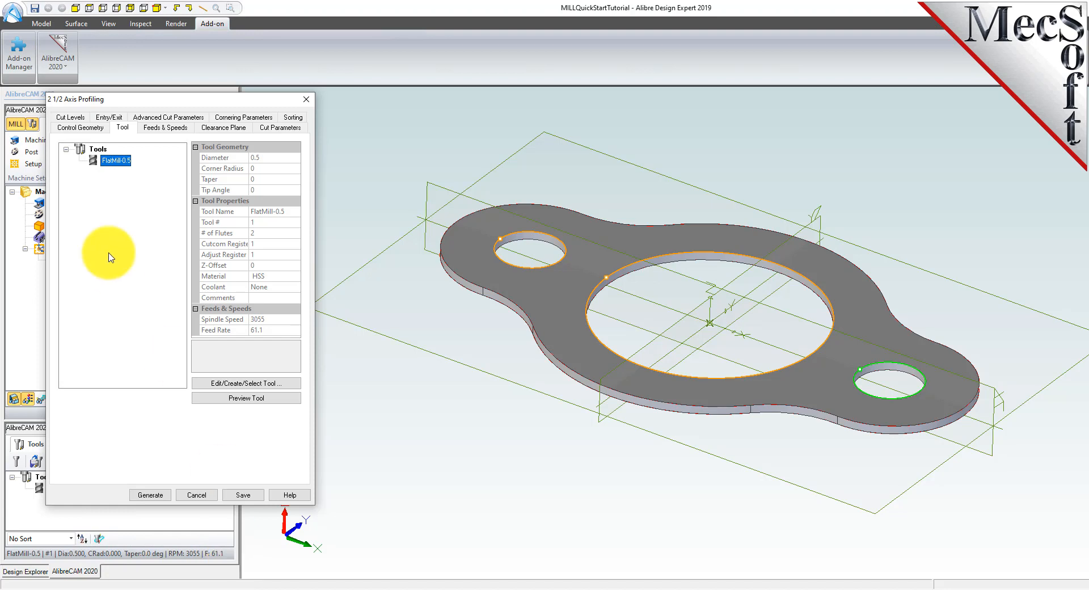
{"action": "left_click", "coordinate": [166, 130]}
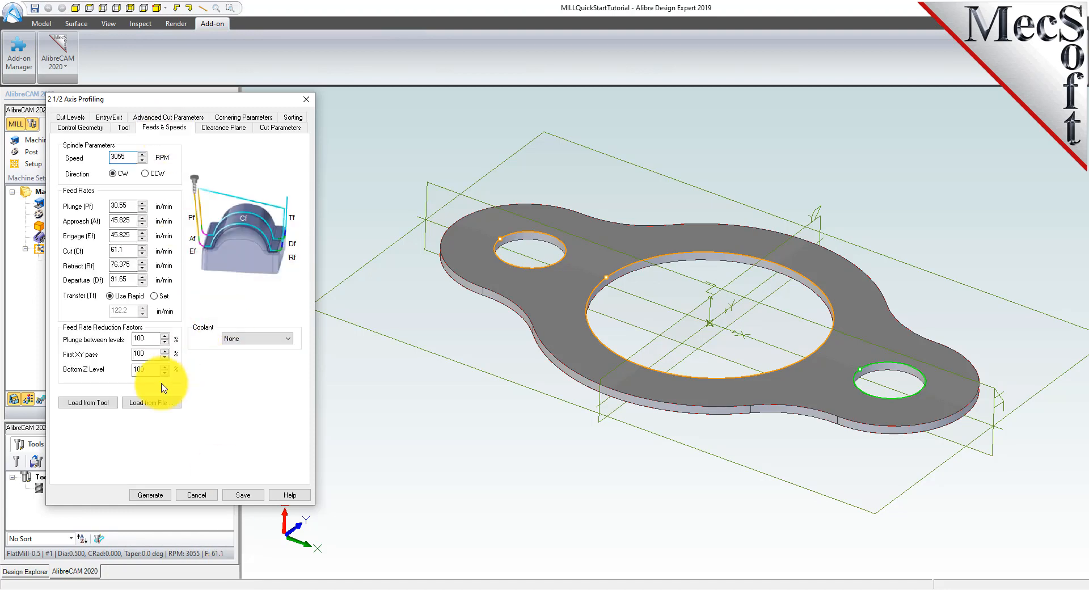
{"action": "left_click", "coordinate": [108, 405]}
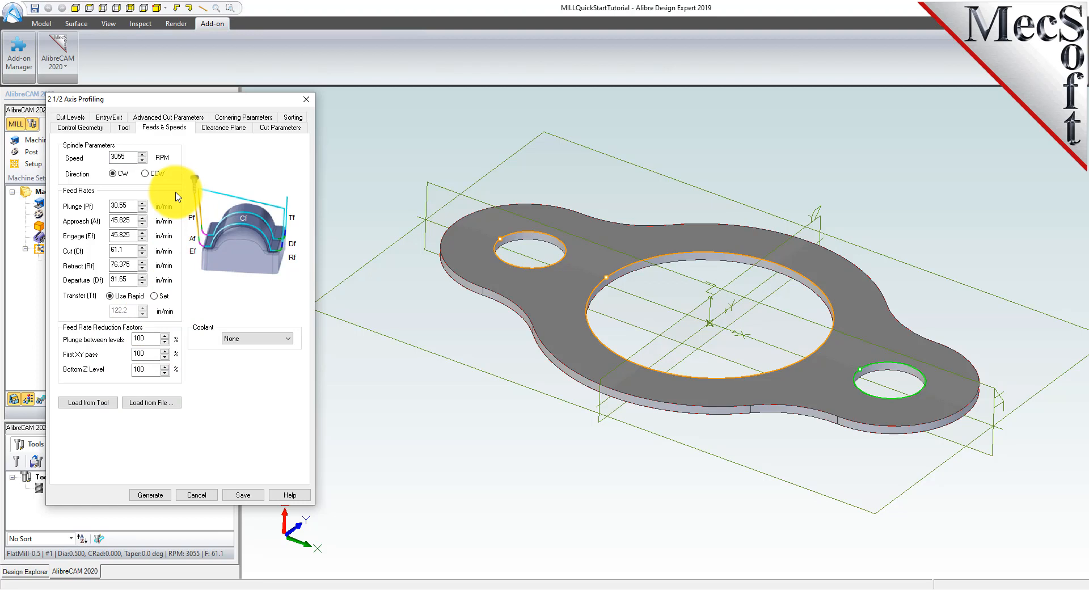
{"action": "left_click", "coordinate": [223, 127]}
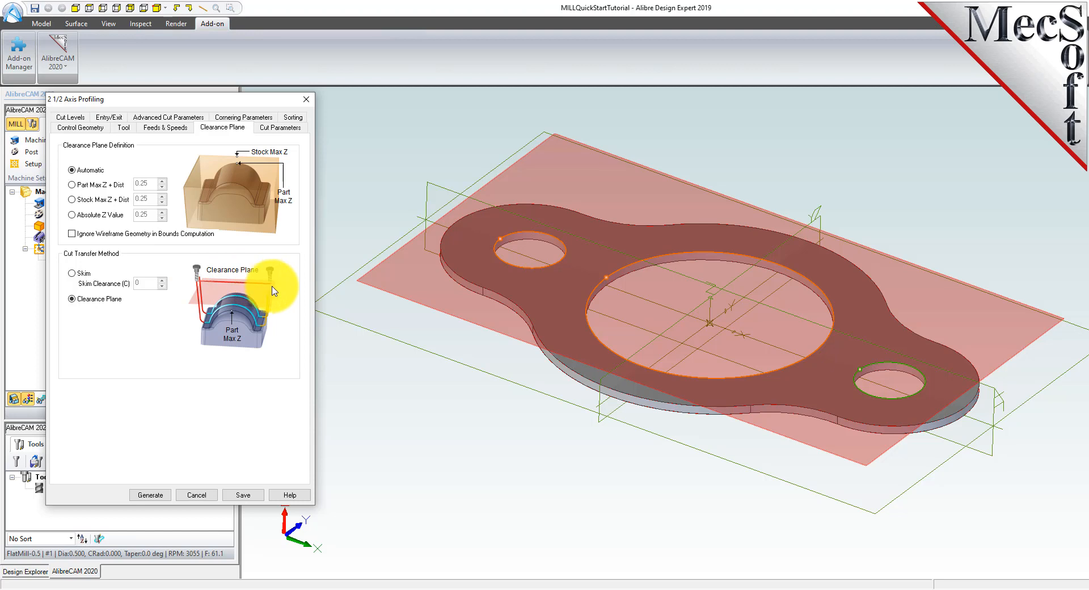
{"action": "mouse_move", "coordinate": [554, 369]}
{"action": "middle_mouse_down"}
{"action": "mouse_move", "coordinate": [554, 353]}
{"action": "mouse_move", "coordinate": [556, 382]}
{"action": "middle_mouse_up"}
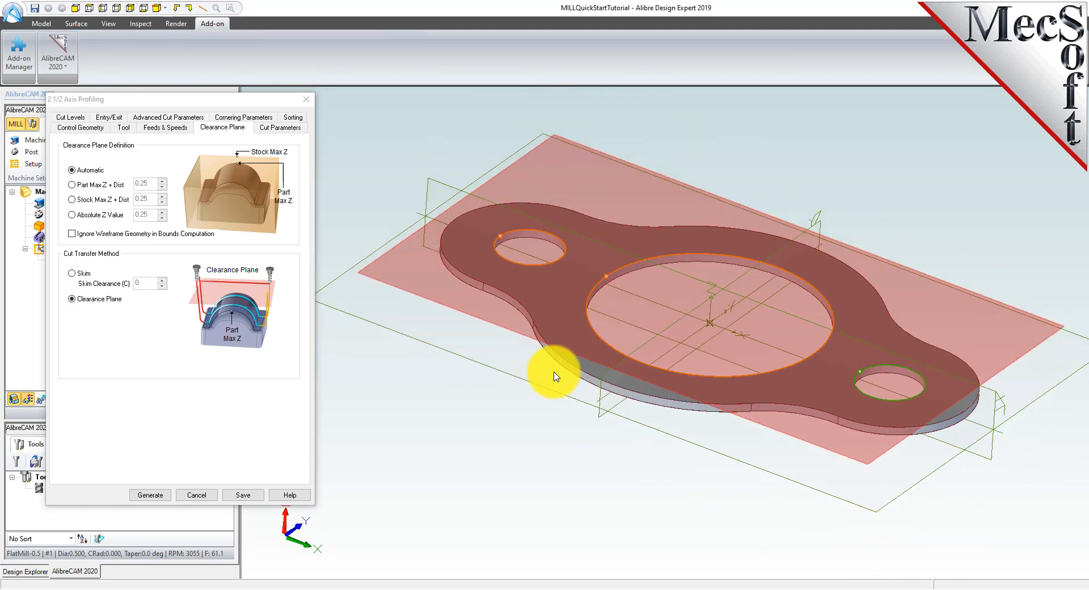
- Specify the cutting side as Inside for closed curves in the cut parameters, with a stock value of 0
{"action": "left_click", "coordinate": [281, 127]}
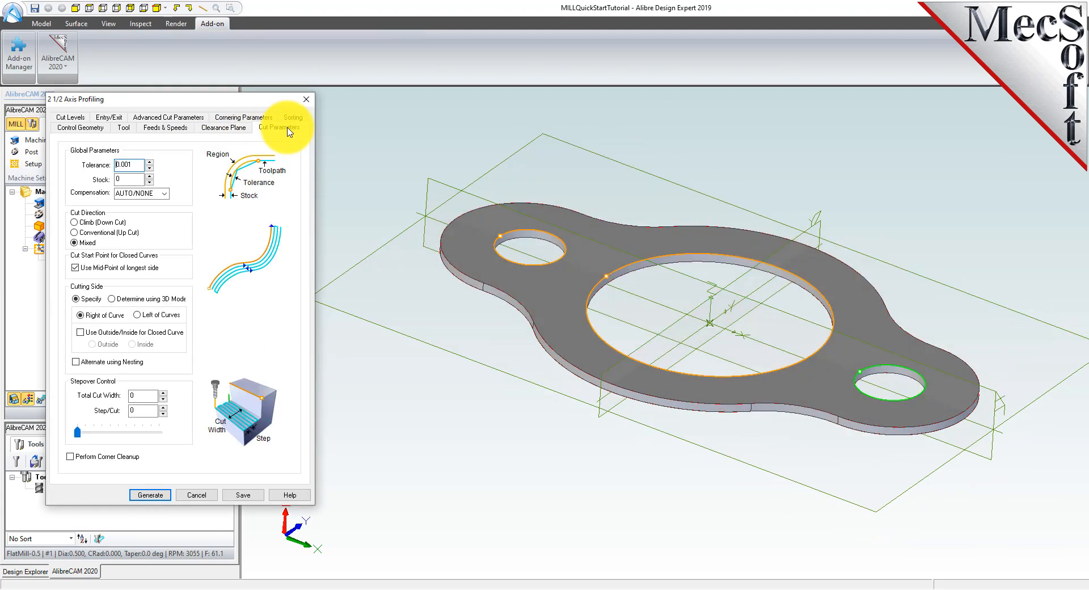
{"action": "double_click", "coordinate": [129, 180]}
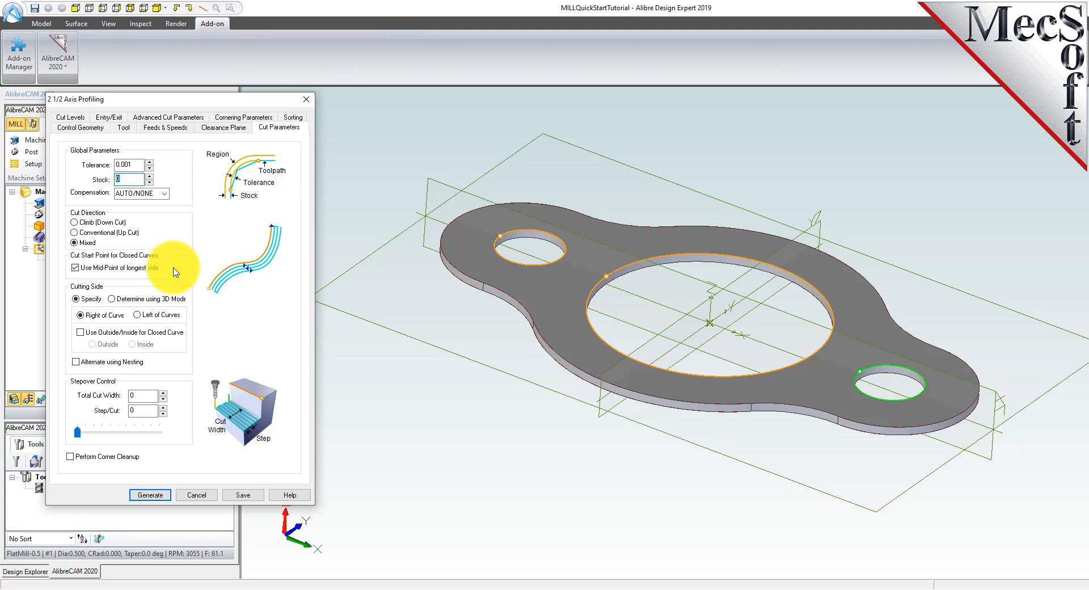
{"action": "left_click", "coordinate": [81, 334]}
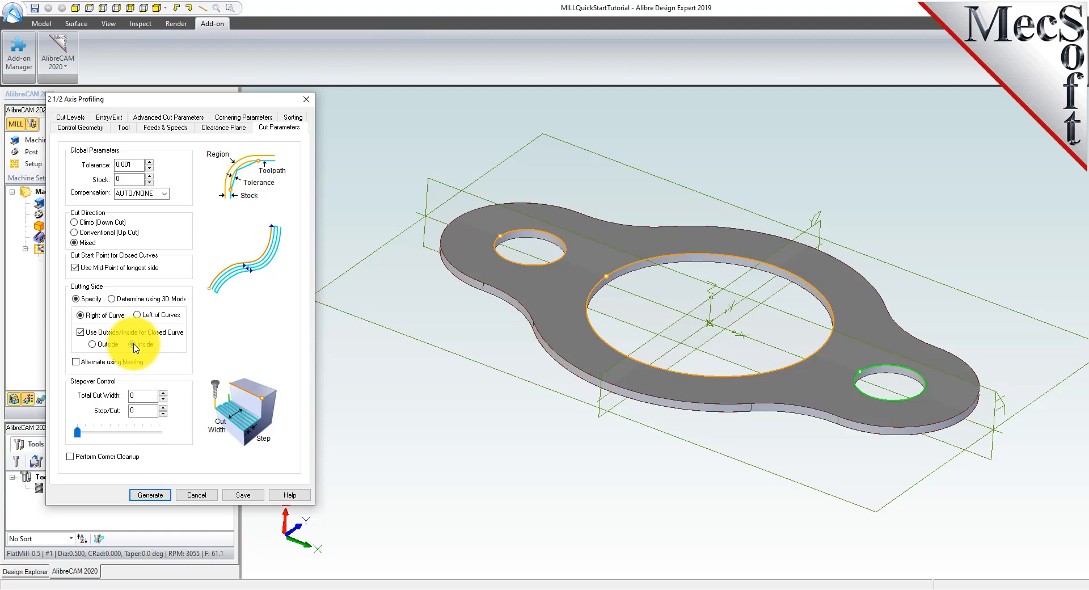
{"action": "left_click", "coordinate": [133, 345]}
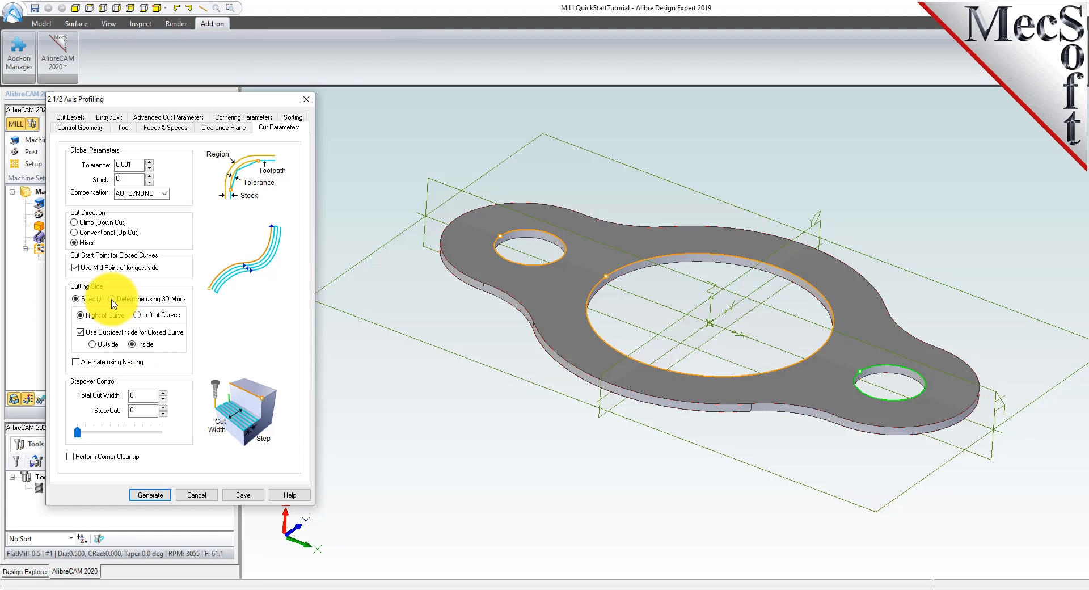
{"action": "left_click", "coordinate": [111, 299]}
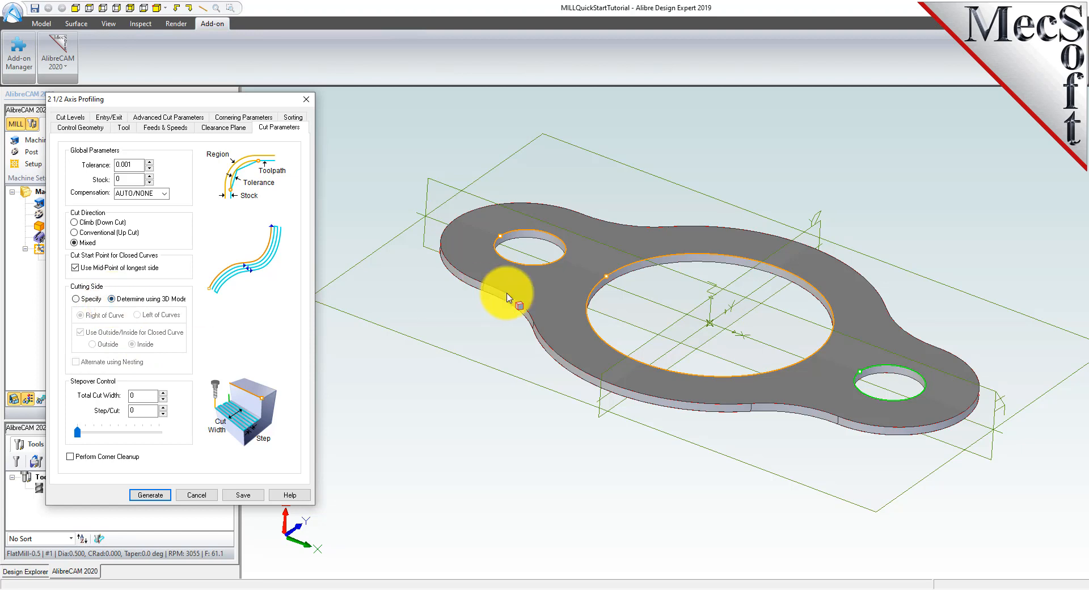
{"action": "left_click", "coordinate": [575, 289]}
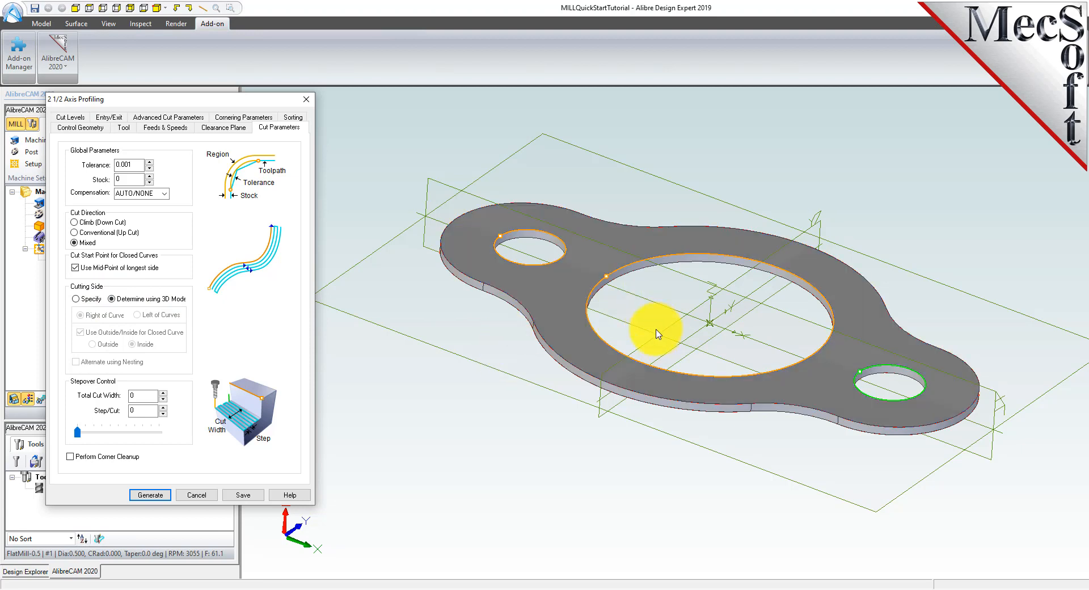
{"action": "left_click", "coordinate": [76, 299]}
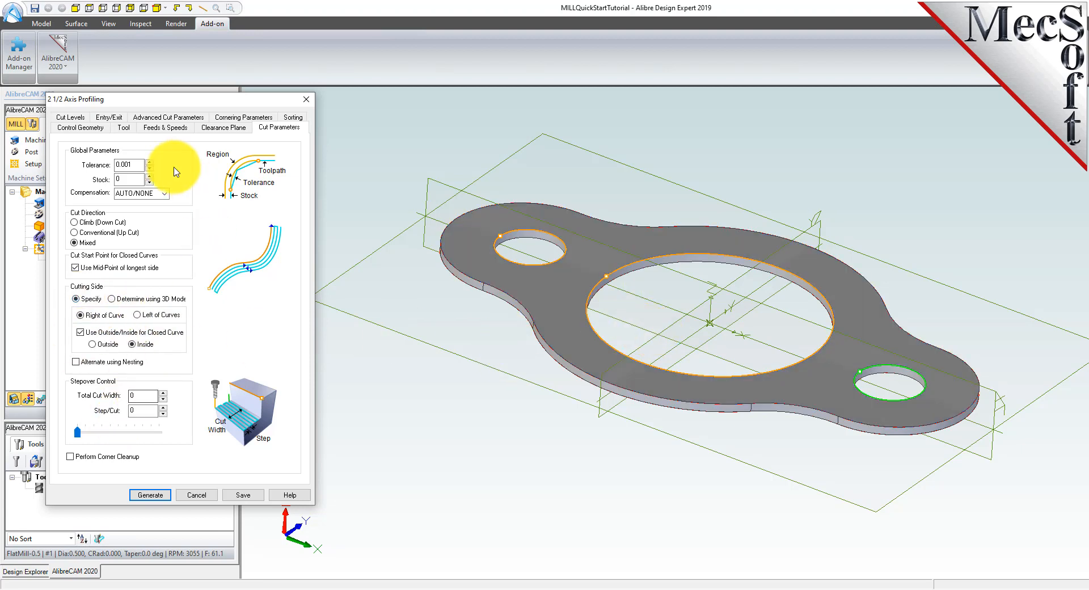
- Set the total cut depth, rough depth and rough depth per cut to 0.125 with the cut geometry at top
{"action": "left_click", "coordinate": [77, 118]}
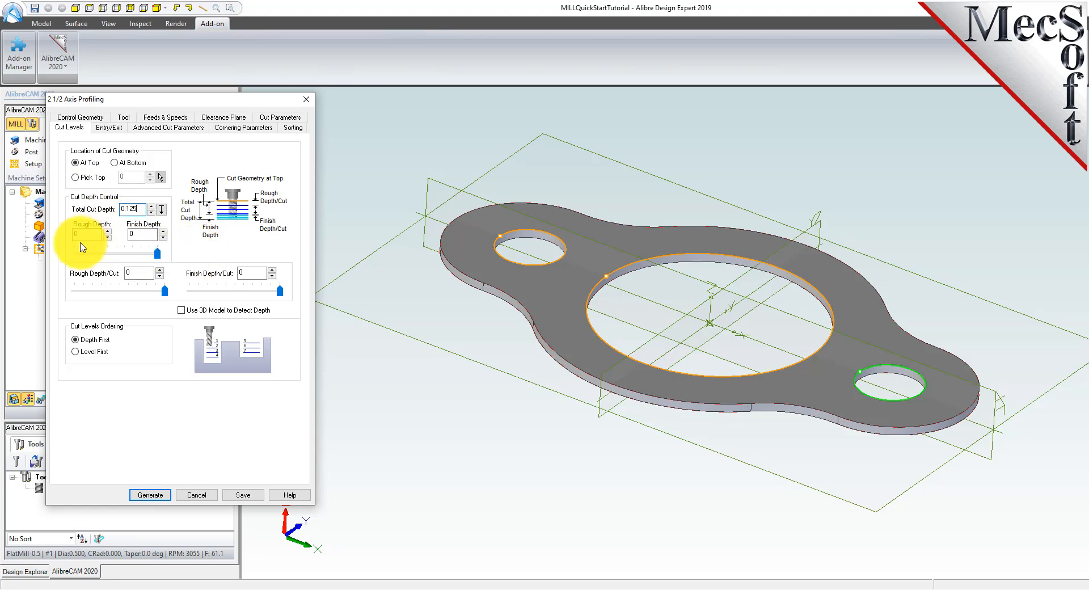
{"action": "left_click", "coordinate": [148, 273]}
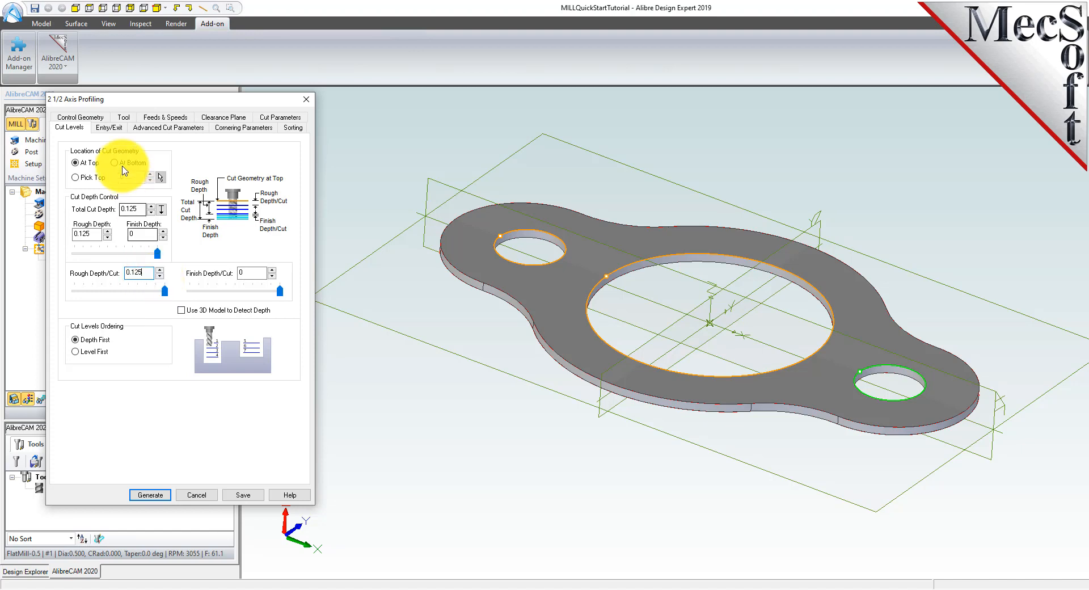
- Set both the entry and exit motions to None and generate the 2 1/2 Axis Profiling toolpath
{"action": "left_click", "coordinate": [107, 127]}
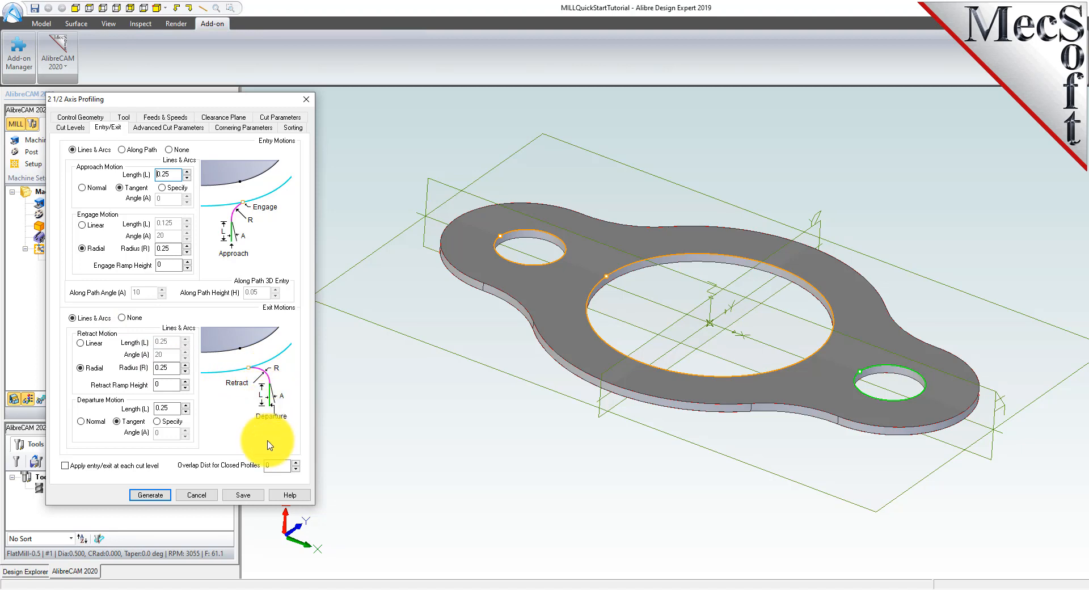
{"action": "left_click", "coordinate": [168, 149]}
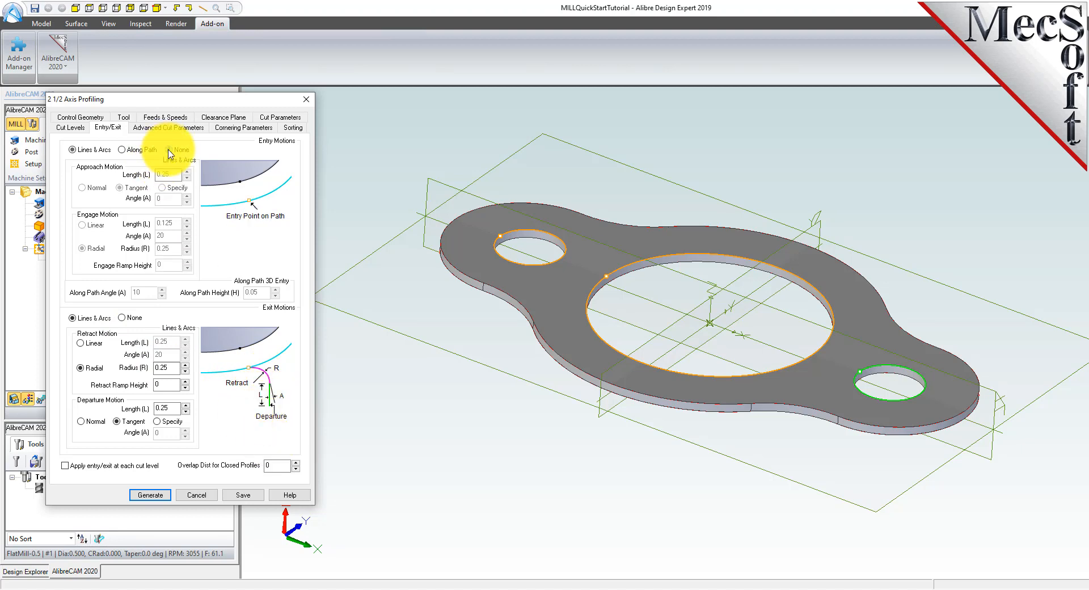
{"action": "left_click", "coordinate": [122, 318]}
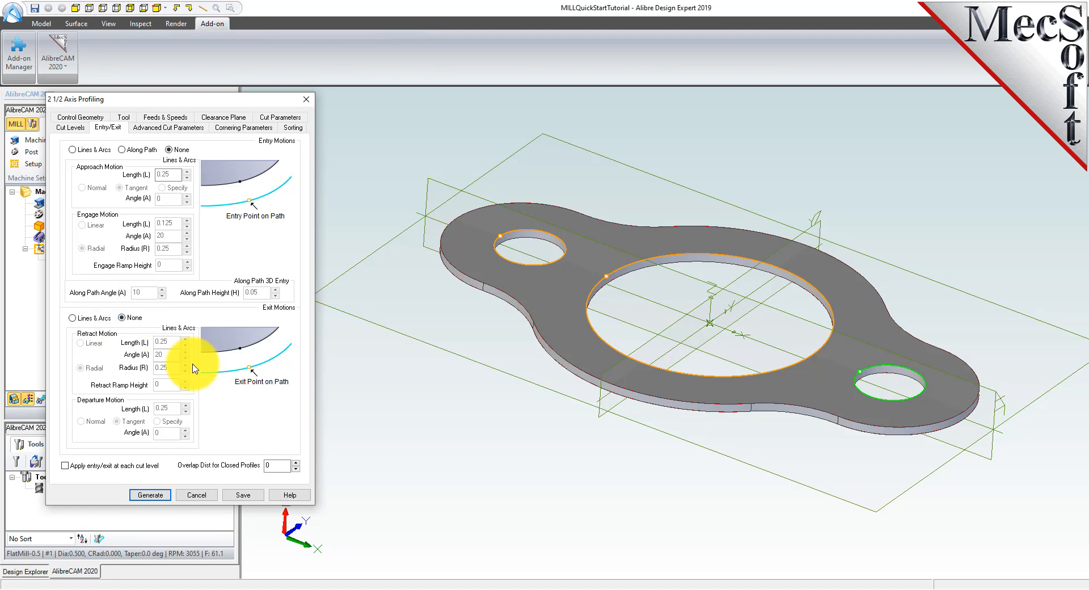
{"action": "left_click", "coordinate": [150, 497]}
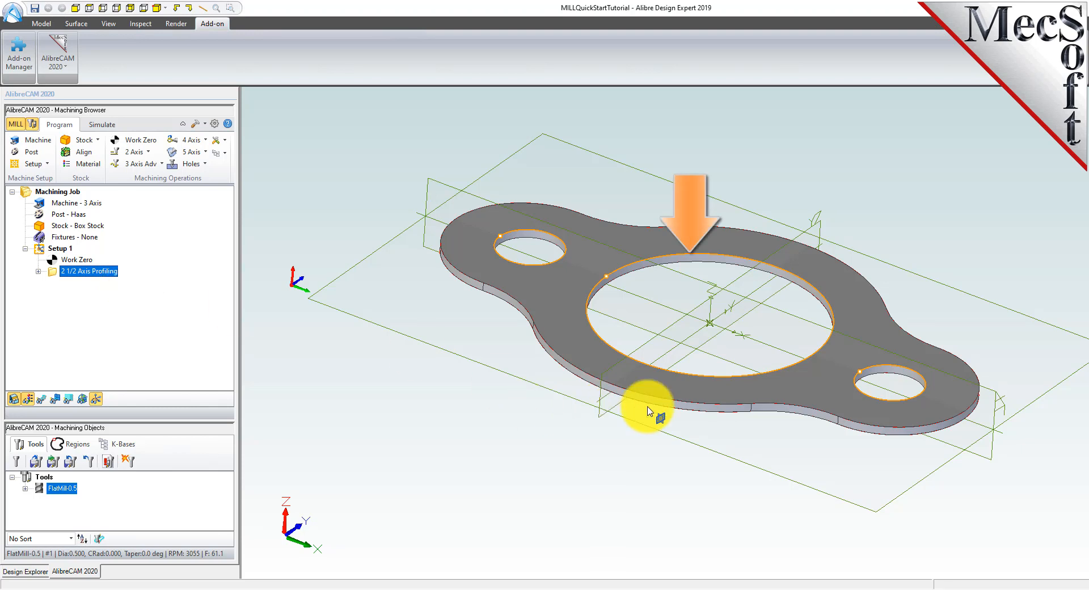
- Turn on the toolpath display and inspect the profiling paths inside the three holes
{"action": "scroll", "coordinate": [720, 297], "scroll_direction": "down", "scroll_amount": 2}
{"action": "scroll", "coordinate": [720, 297], "scroll_direction": "up", "scroll_amount": 3}
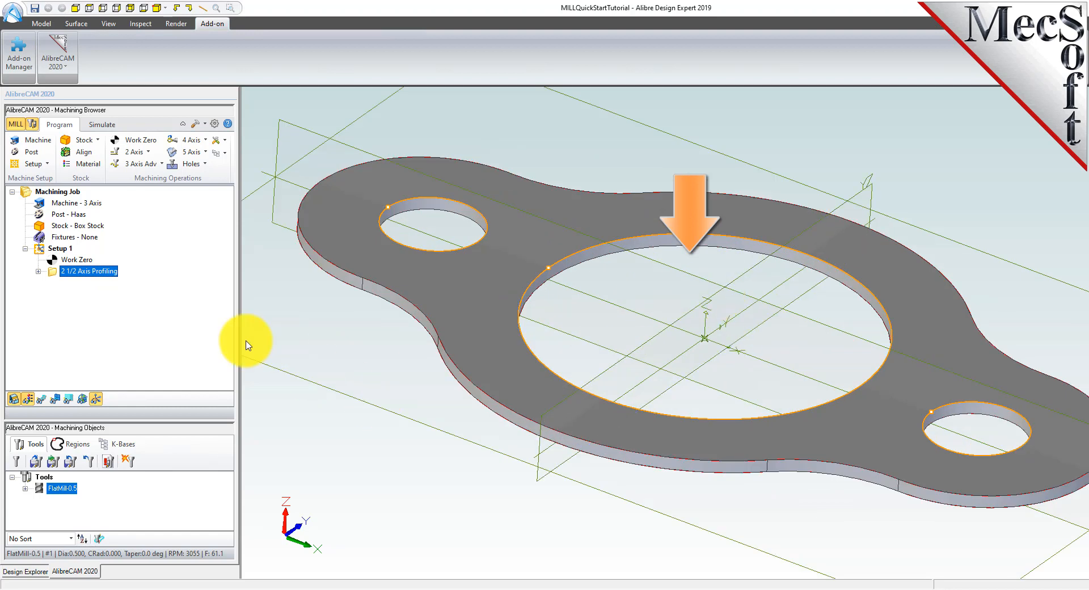
{"action": "left_click", "coordinate": [43, 403]}
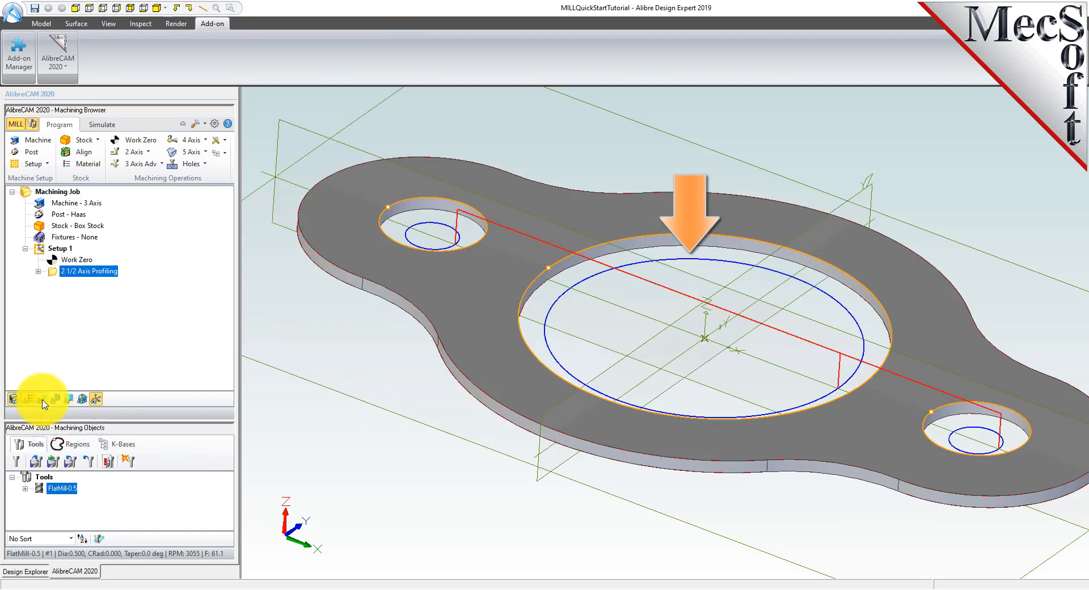
{"action": "left_click", "coordinate": [44, 402]}
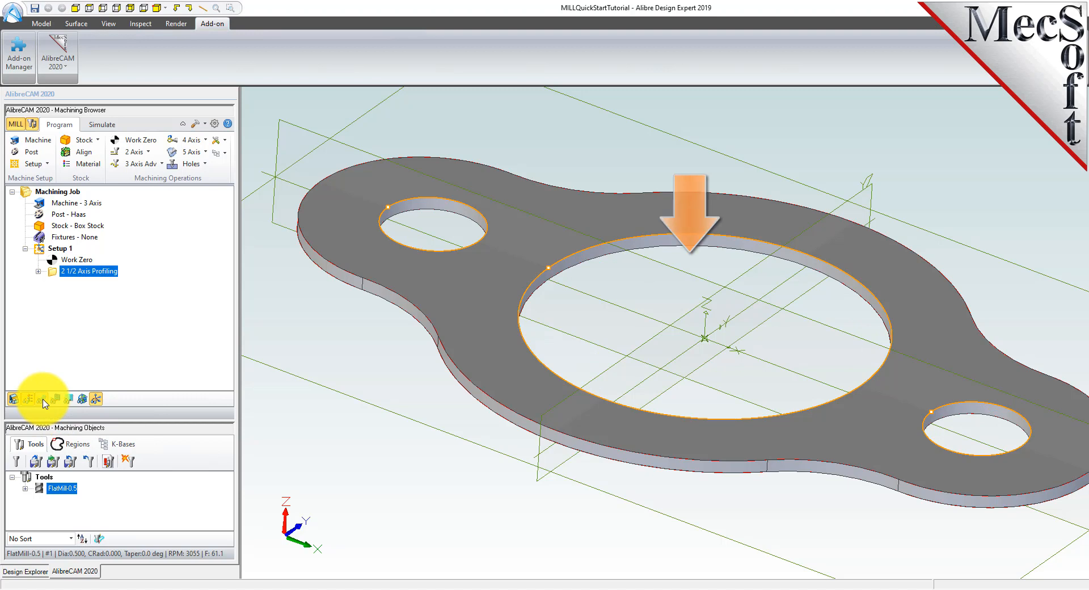
{"action": "left_click", "coordinate": [44, 401]}
{"action": "mouse_move", "coordinate": [720, 356]}
{"action": "middle_mouse_down"}
{"action": "mouse_move", "coordinate": [716, 372]}
{"action": "mouse_move", "coordinate": [714, 302]}
{"action": "mouse_move", "coordinate": [716, 358]}
{"action": "middle_mouse_up"}
{"action": "scroll", "coordinate": [743, 313], "scroll_direction": "up", "scroll_amount": 3}
{"action": "scroll", "coordinate": [743, 315], "scroll_direction": "down", "scroll_amount": 3}
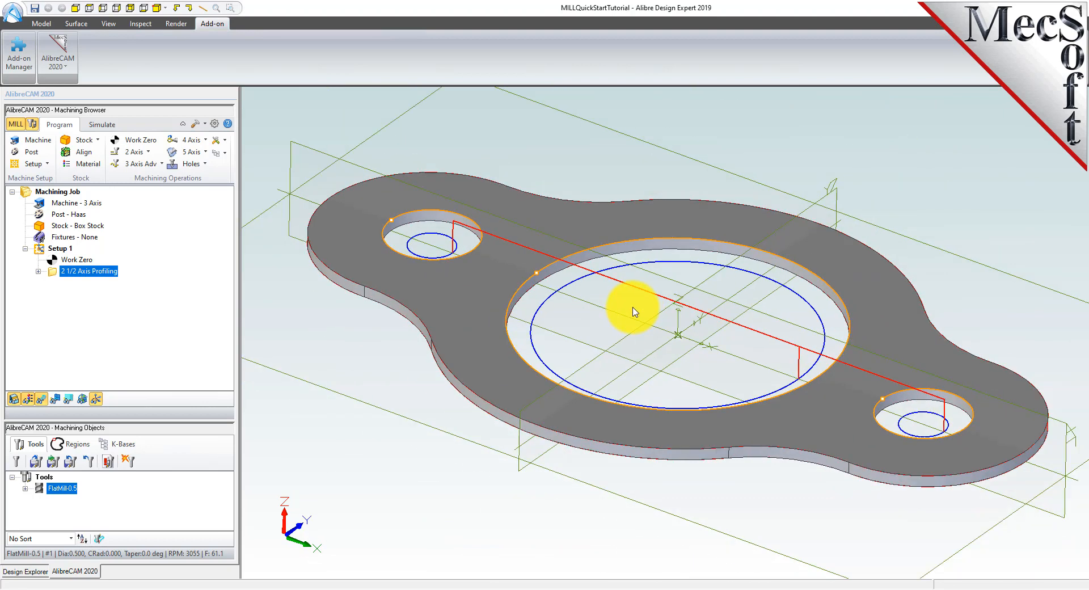
- Run the stock simulation of the profiling operation in a separate window and inspect the cut holes
{"action": "left_click", "coordinate": [101, 125]}
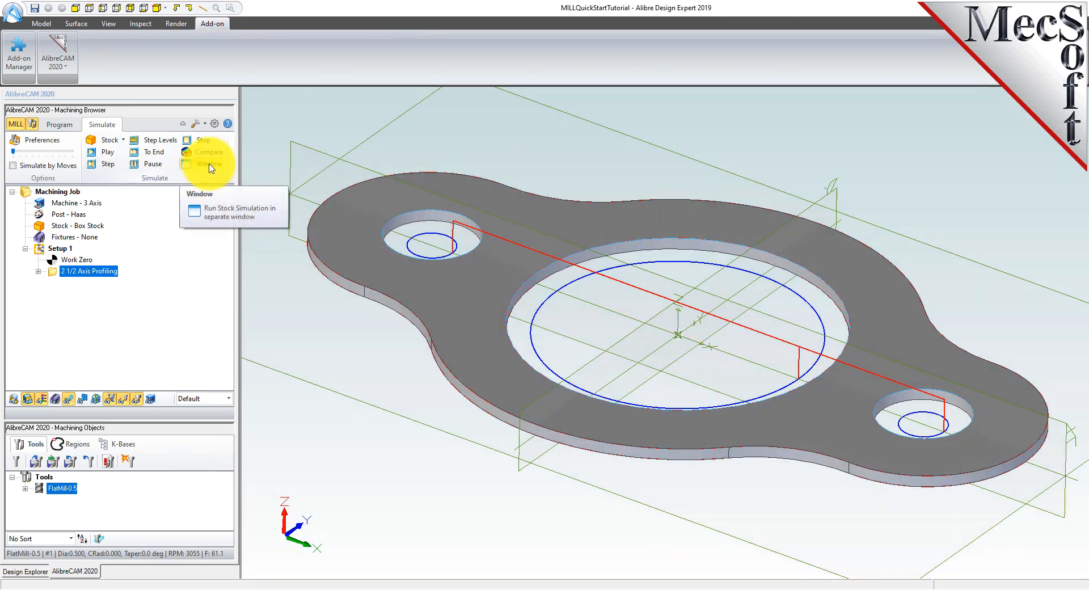
{"action": "left_click", "coordinate": [210, 166]}
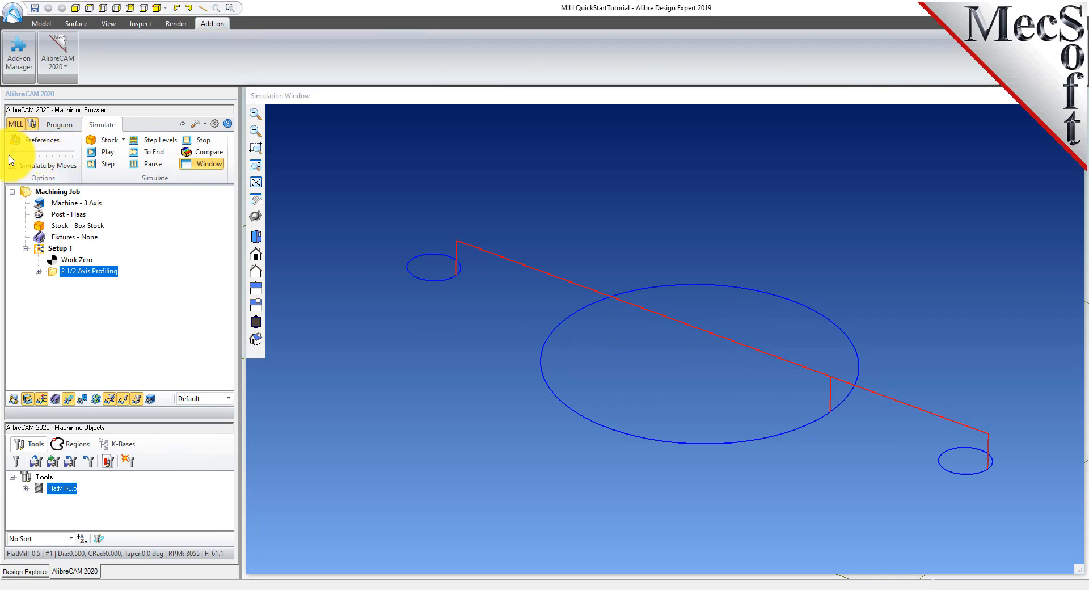
{"action": "left_click", "coordinate": [107, 152]}
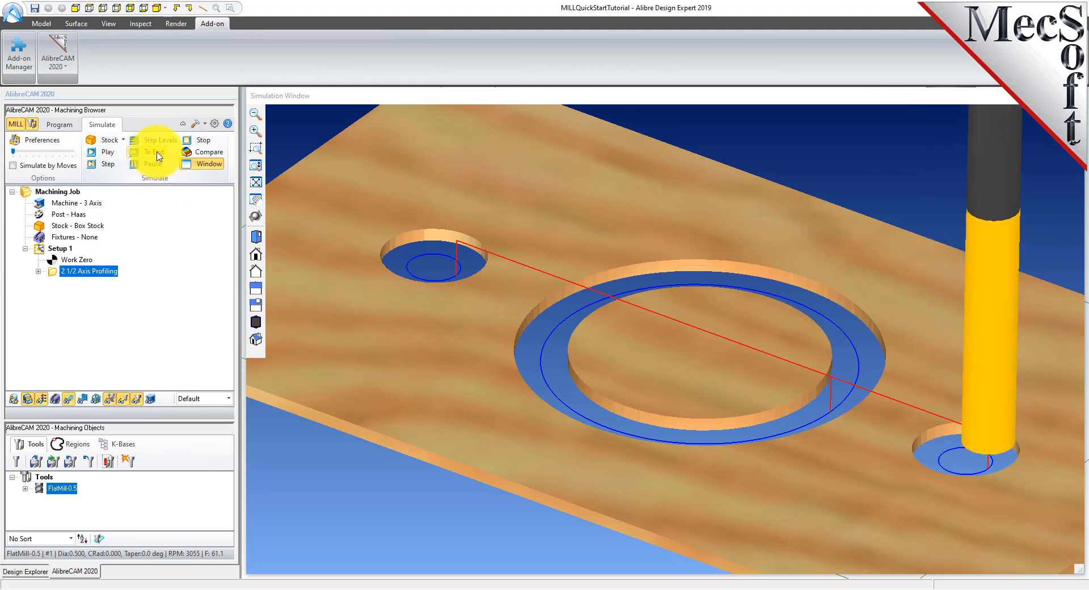
{"action": "scroll", "coordinate": [567, 298], "scroll_direction": "up", "scroll_amount": 2}
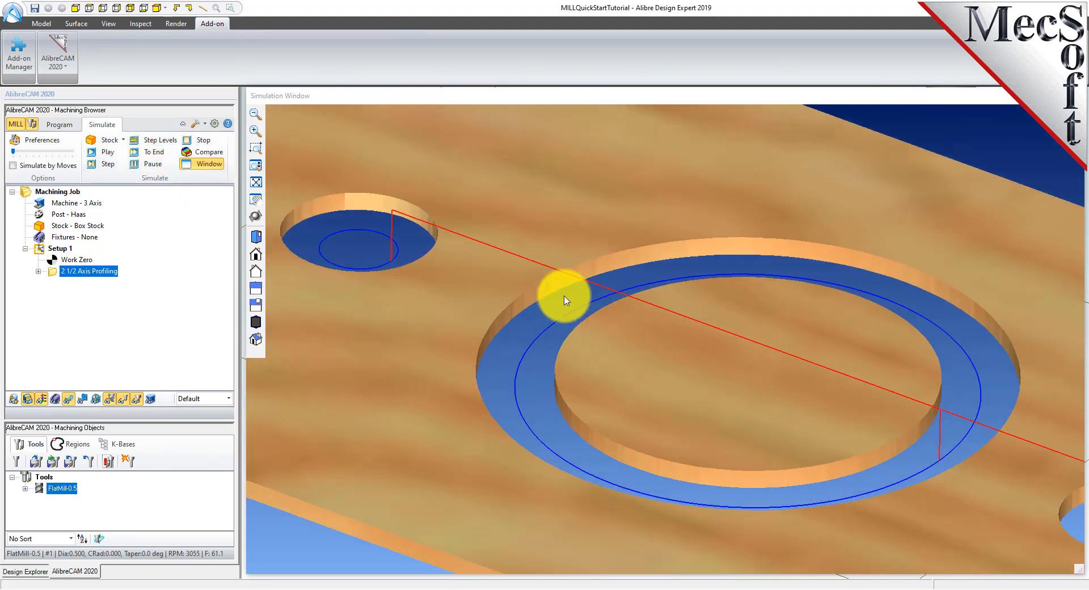
{"action": "scroll", "coordinate": [526, 292], "scroll_direction": "down", "scroll_amount": 3}
{"action": "scroll", "coordinate": [599, 298], "scroll_direction": "down", "scroll_amount": 1}
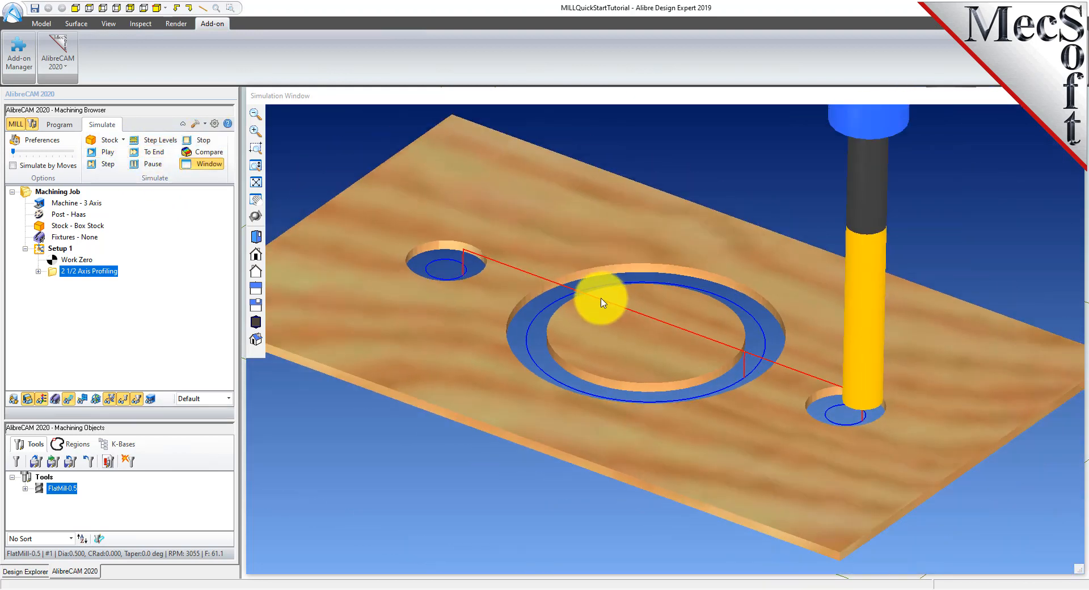
- Compare the simulated stock with and without its wood material texture and view it from a slightly different angle
{"action": "left_click", "coordinate": [43, 400]}
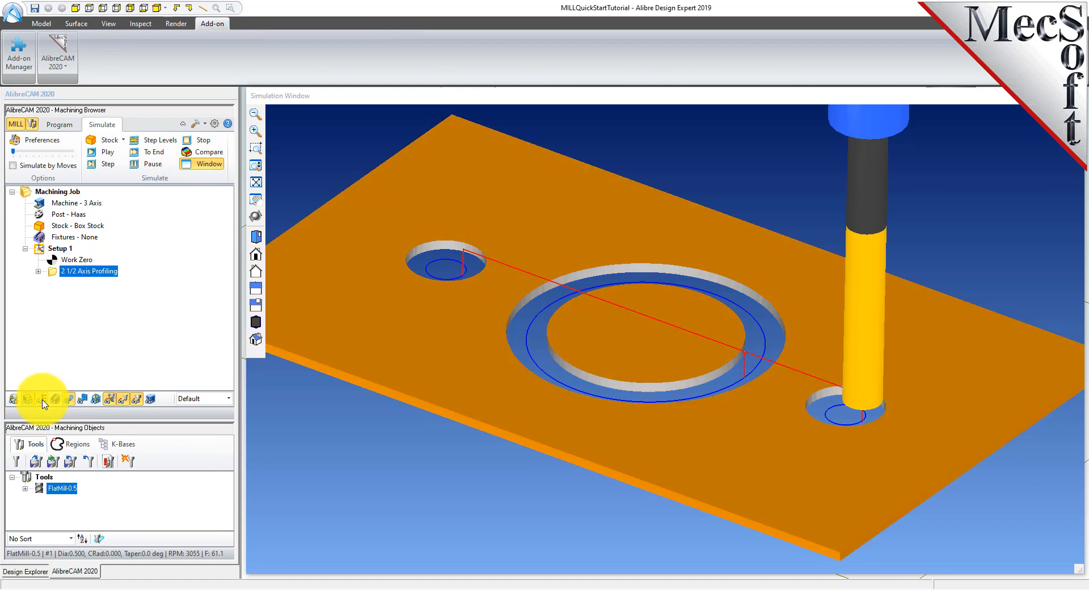
{"action": "left_click", "coordinate": [43, 400]}
{"action": "left_click", "coordinate": [43, 400]}
{"action": "left_click", "coordinate": [43, 400]}
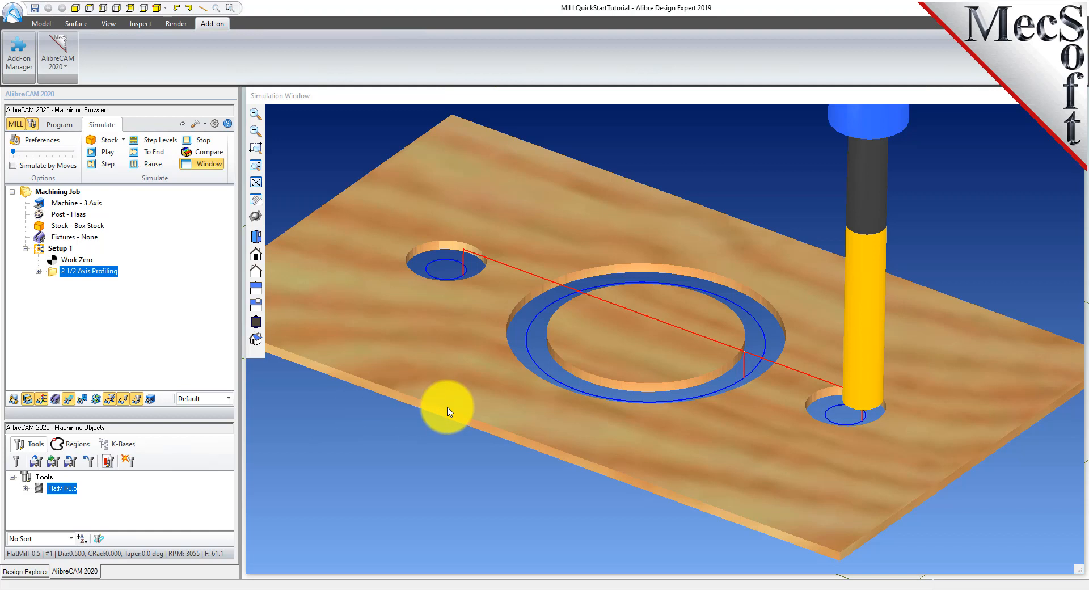
{"action": "mouse_move", "coordinate": [481, 451]}
{"action": "left_mouse_down"}
{"action": "mouse_move", "coordinate": [462, 448]}
{"action": "mouse_move", "coordinate": [462, 303]}
{"action": "mouse_move", "coordinate": [474, 449]}
{"action": "left_mouse_up"}
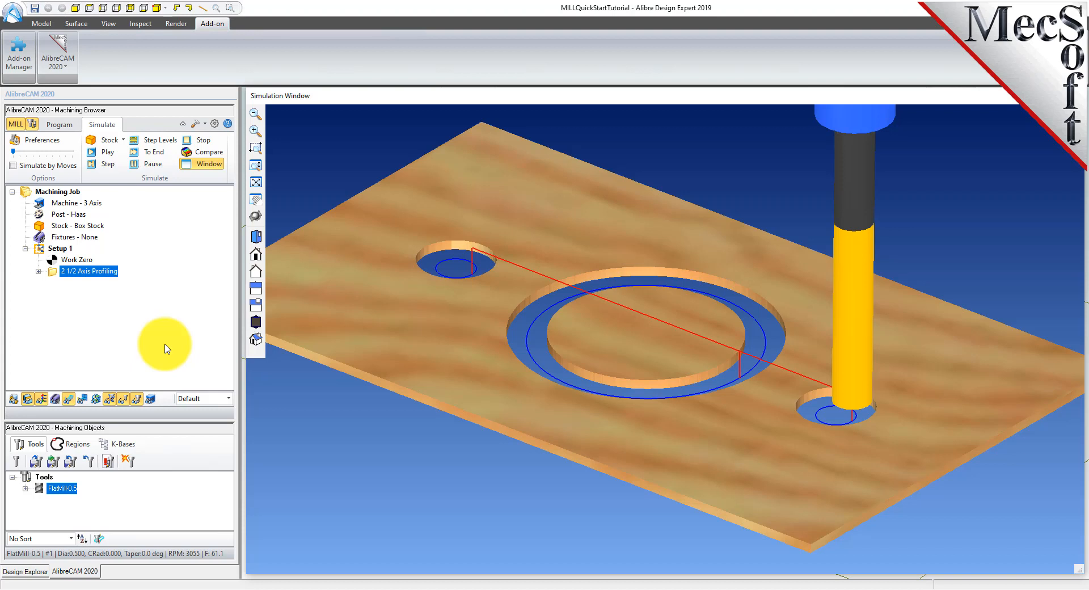
- Leave the separate simulation window and return to programming the machining operations
{"action": "left_click", "coordinate": [208, 164]}
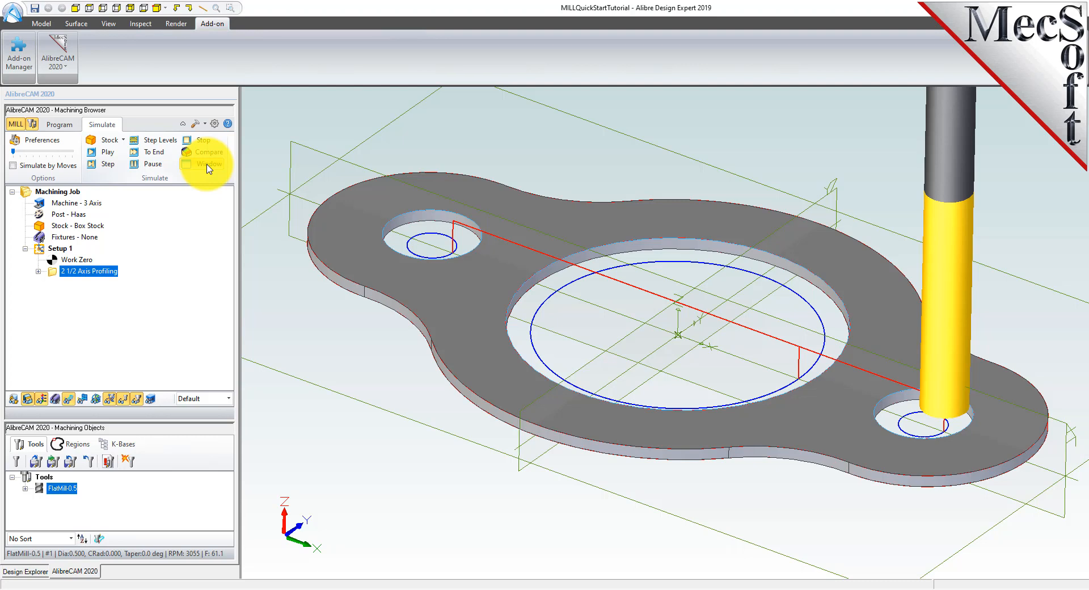
{"action": "left_click", "coordinate": [70, 127]}
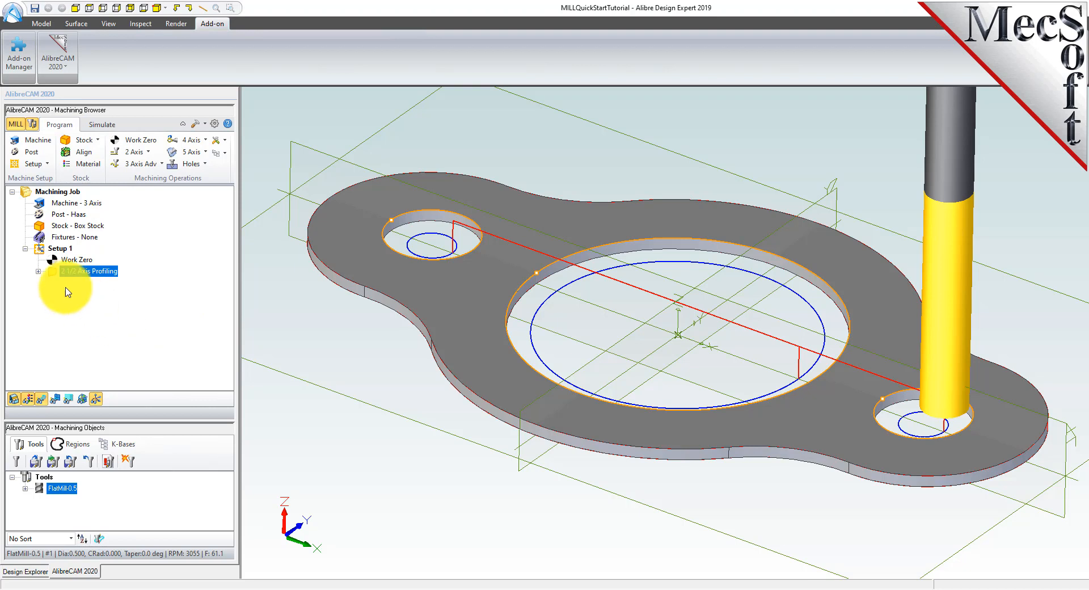
- Duplicate the 2 1/2 Axis Profiling operation within Setup 1 by copying and pasting it
{"action": "right_click", "coordinate": [109, 277]}
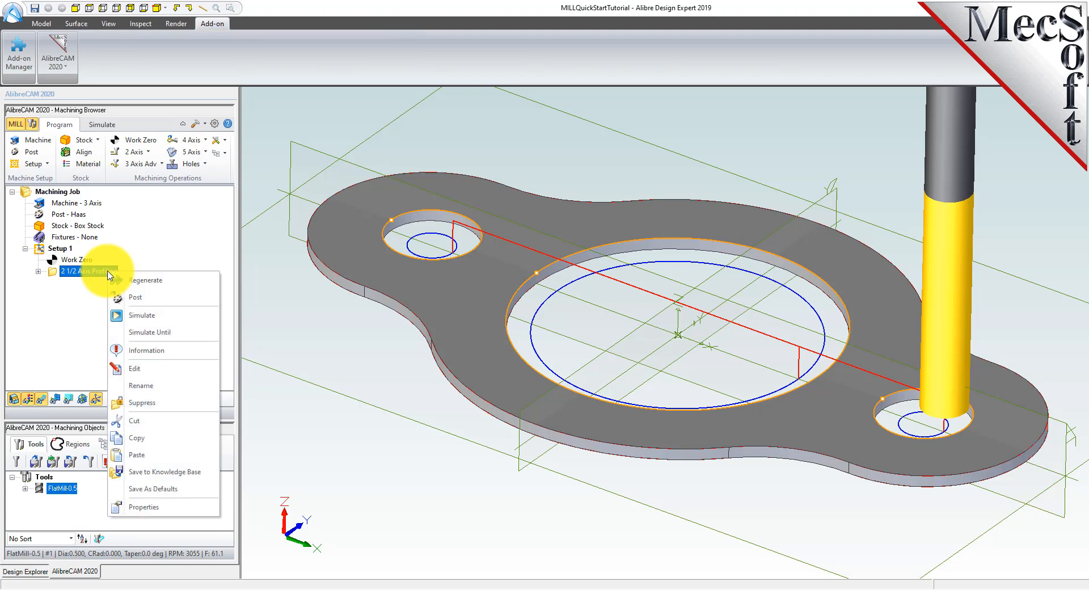
{"action": "left_click", "coordinate": [165, 438]}
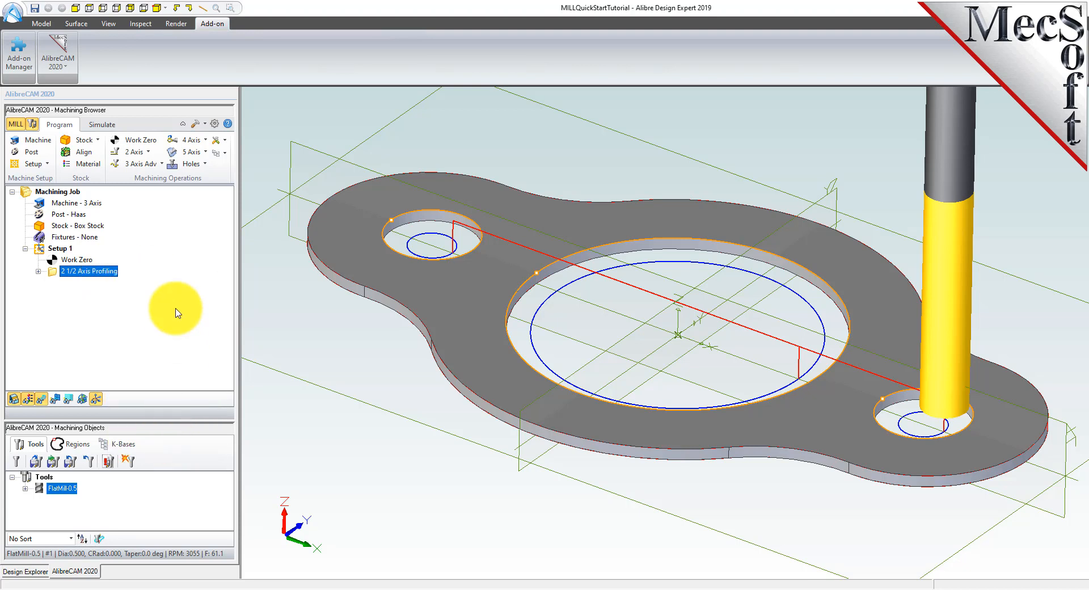
{"action": "right_click", "coordinate": [111, 274]}
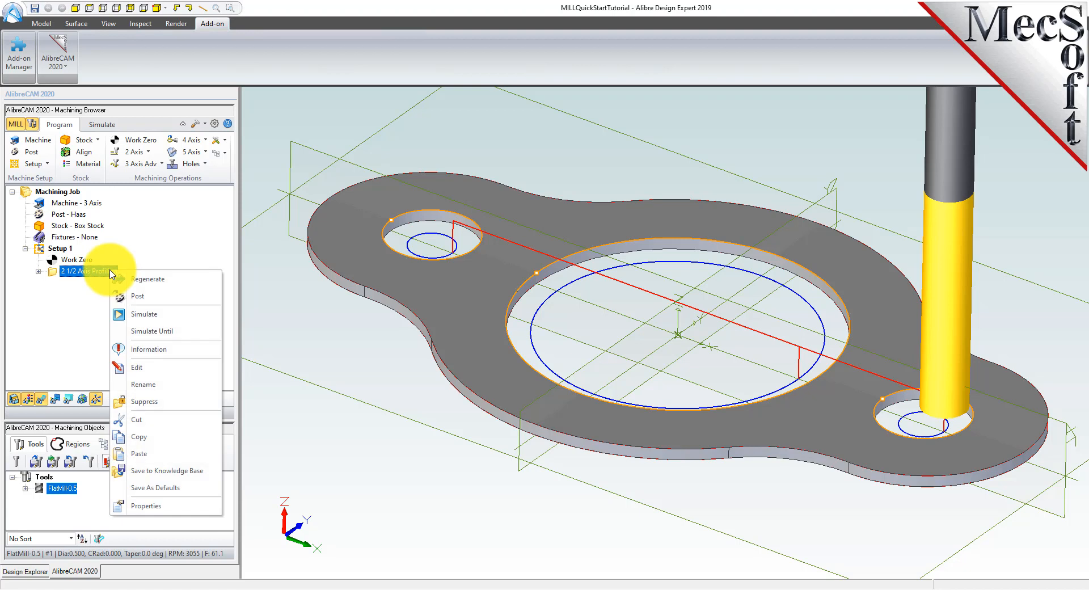
{"action": "left_click", "coordinate": [152, 453]}
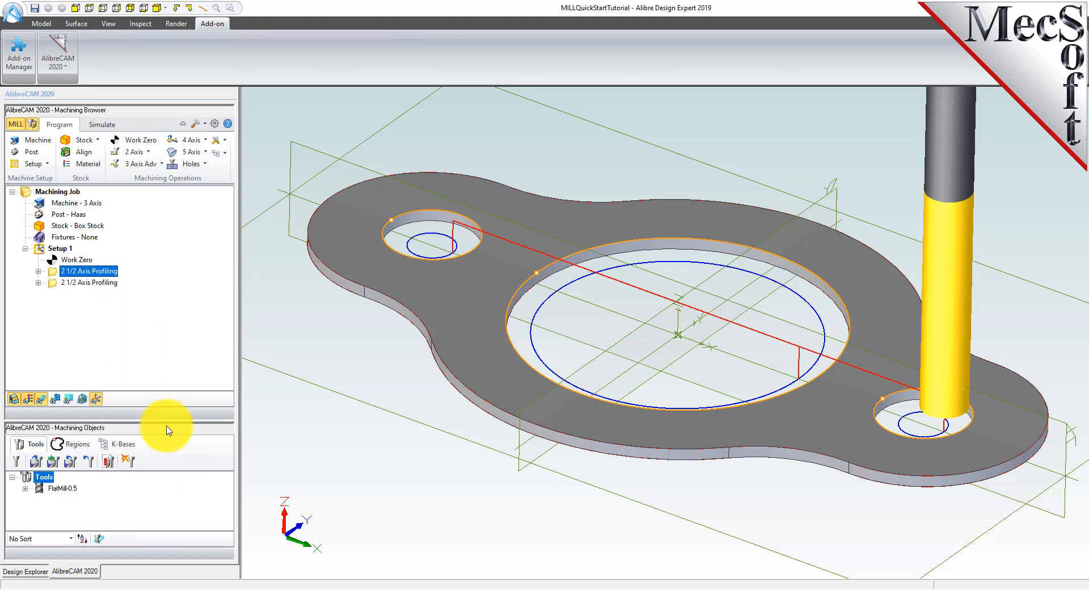
- Open the second 2 1/2 Axis Profiling operation for editing and remove all of its machining regions
{"action": "left_click", "coordinate": [52, 282]}
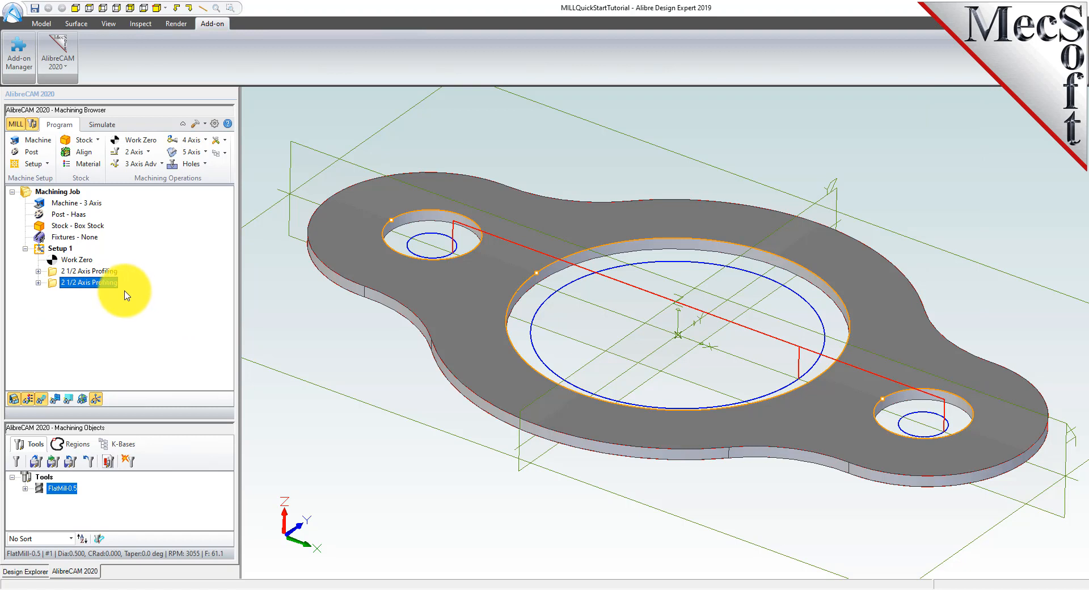
{"action": "right_click", "coordinate": [106, 286]}
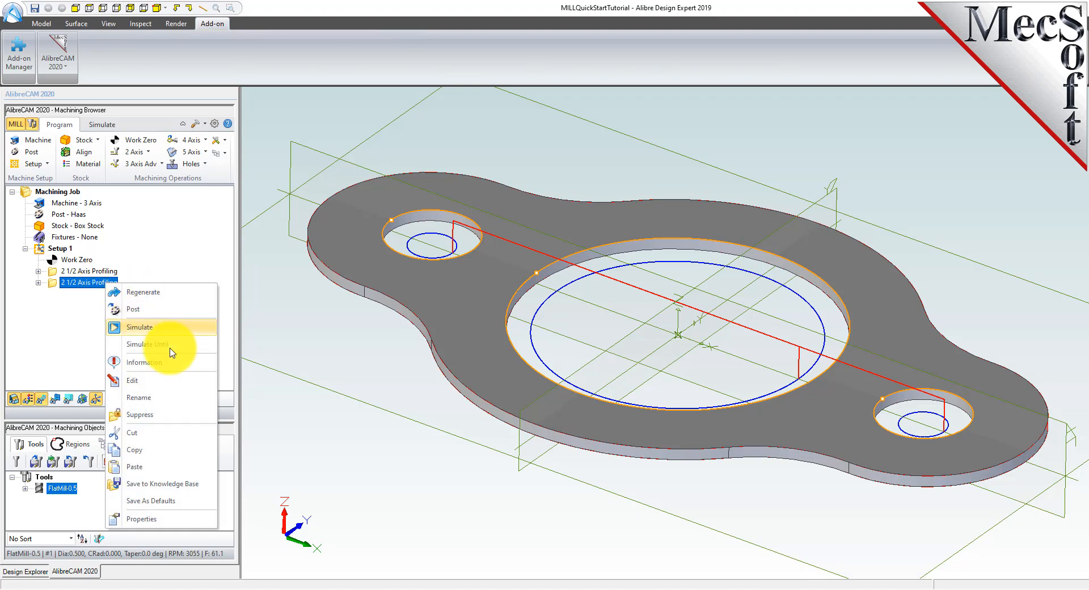
{"action": "left_click", "coordinate": [157, 383]}
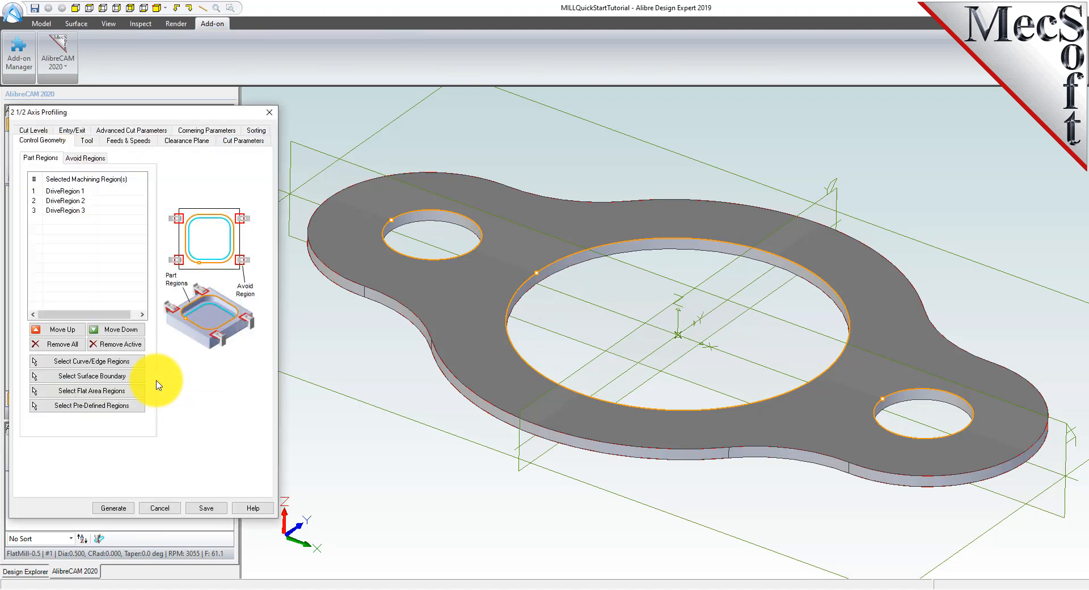
{"action": "left_click", "coordinate": [62, 343]}
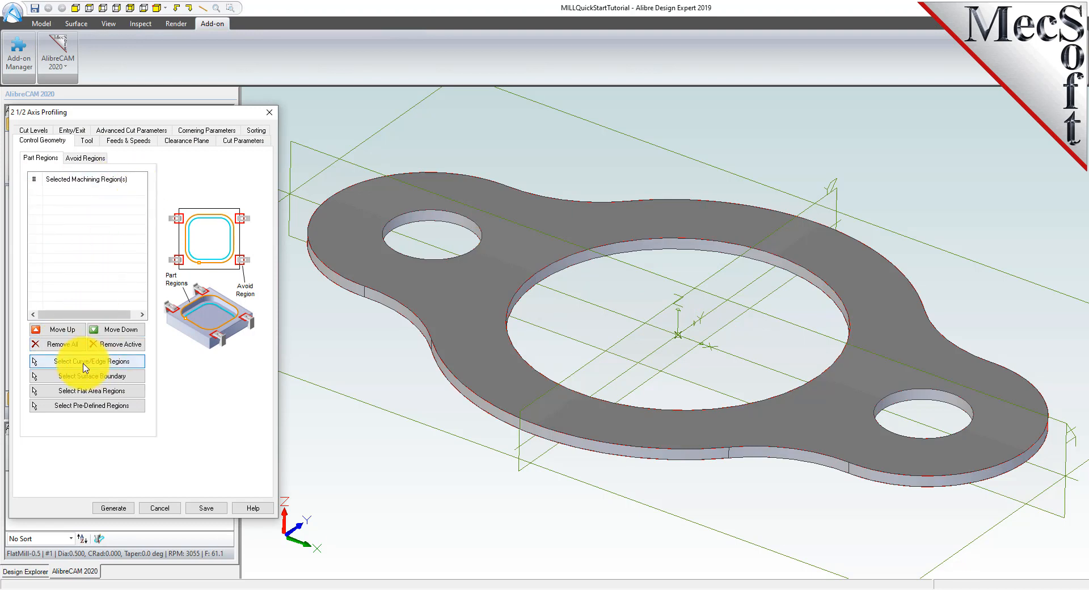
- Select all top-face edges along the part's outer contour as the curve/edge machining regions of the second profiling operation
{"action": "left_click", "coordinate": [137, 368]}
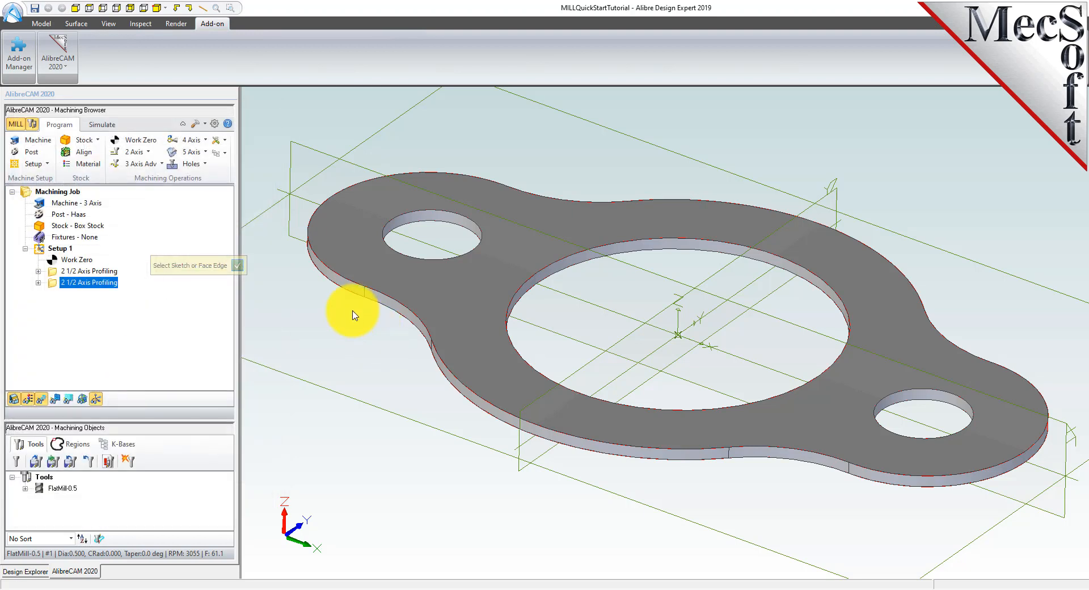
{"action": "left_click", "coordinate": [387, 293]}
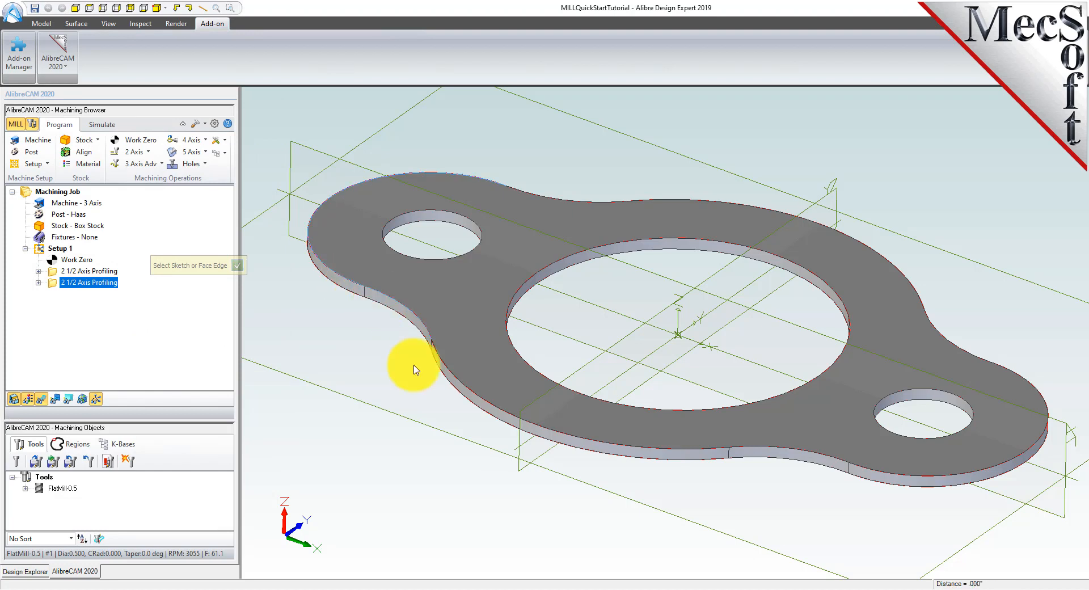
{"action": "left_click", "coordinate": [462, 388]}
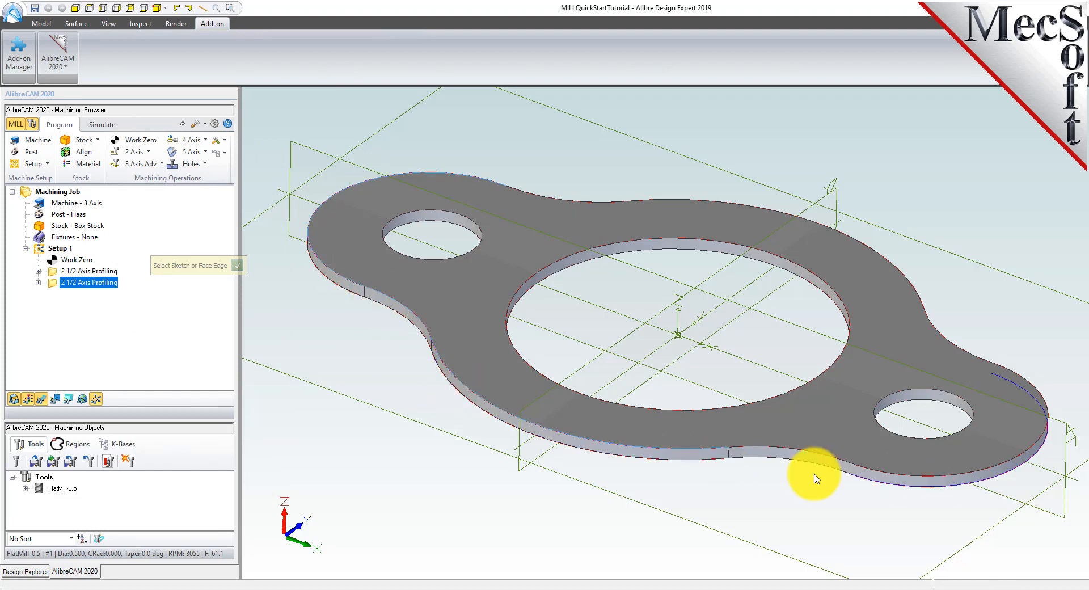
{"action": "left_click", "coordinate": [802, 456]}
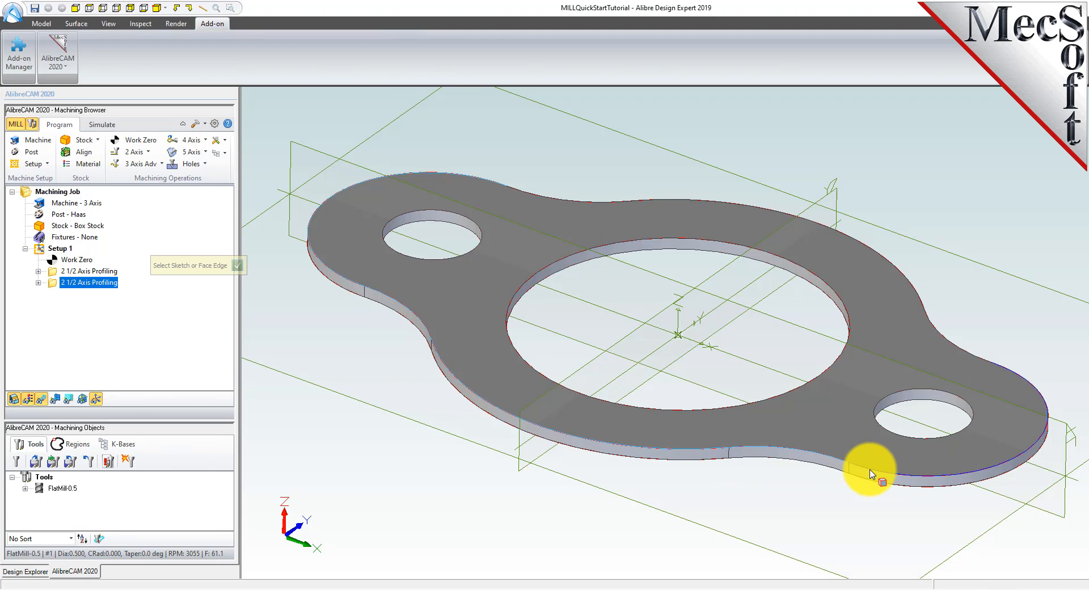
{"action": "left_click", "coordinate": [955, 343]}
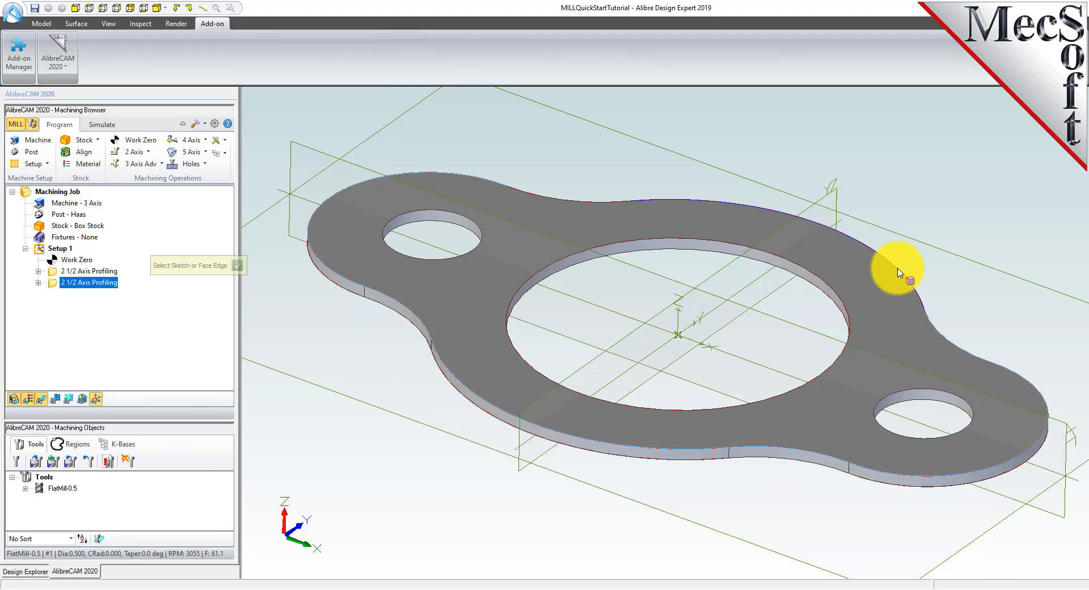
{"action": "left_click", "coordinate": [898, 267]}
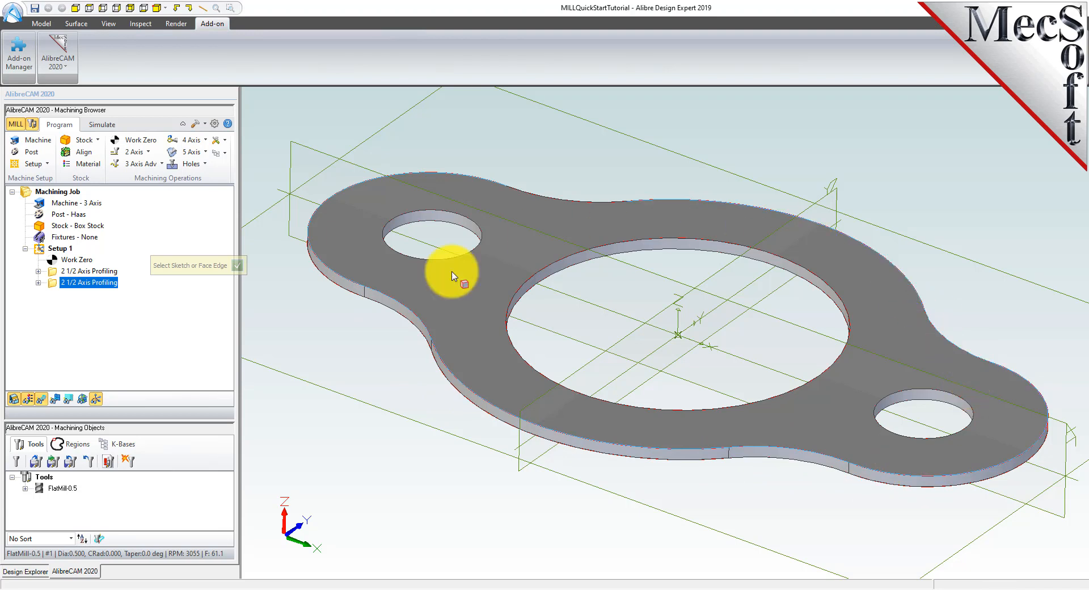
{"action": "left_click", "coordinate": [597, 206]}
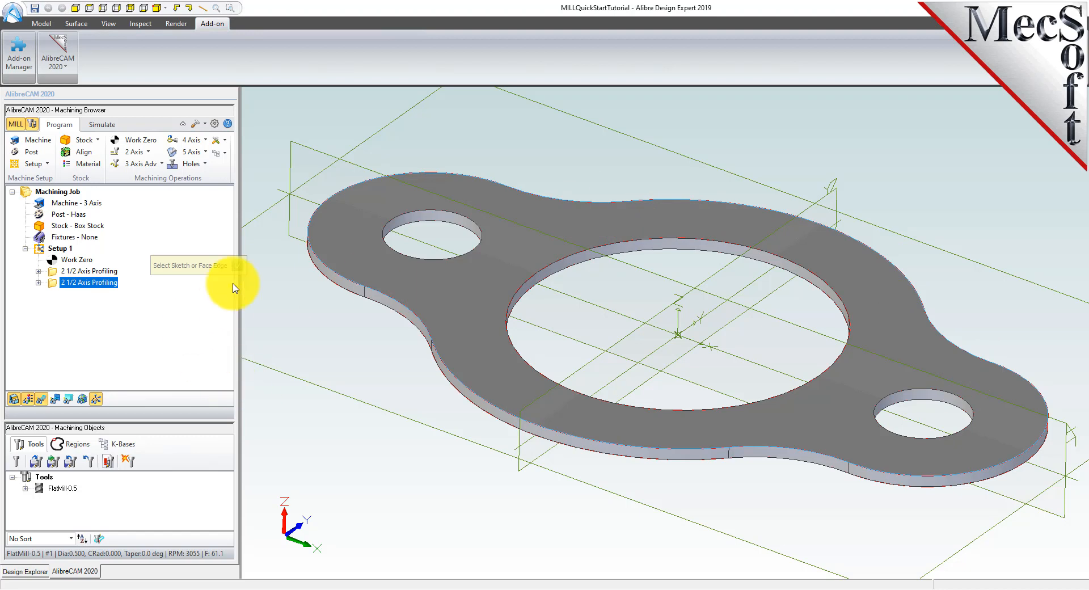
{"action": "left_click", "coordinate": [238, 265]}
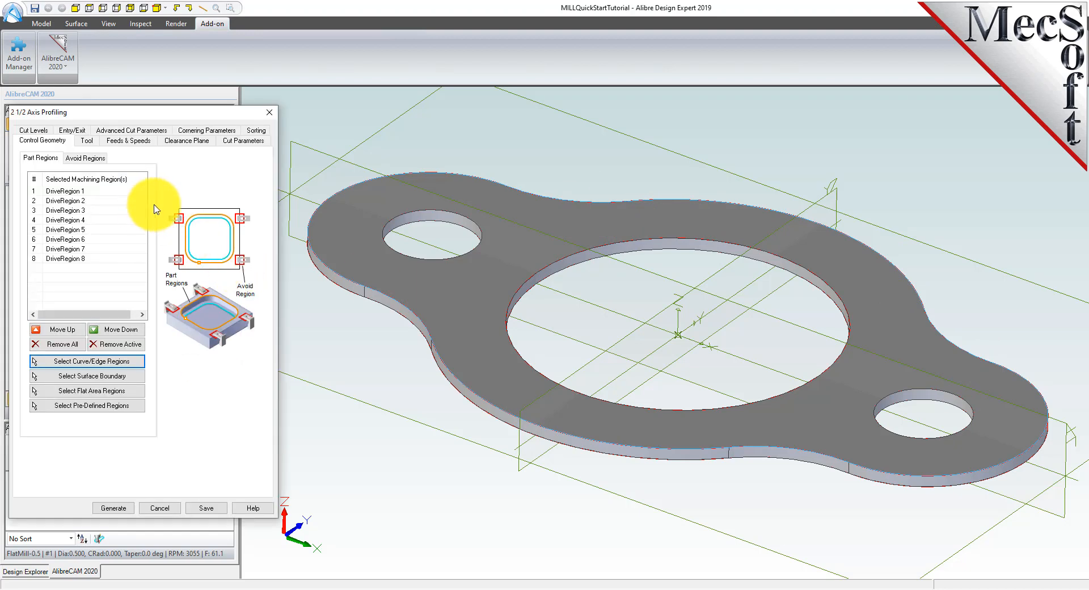
- Set the cutting side for closed curves to Outside and generate the profiling toolpath around the part's outer contour
{"action": "left_click", "coordinate": [243, 140]}
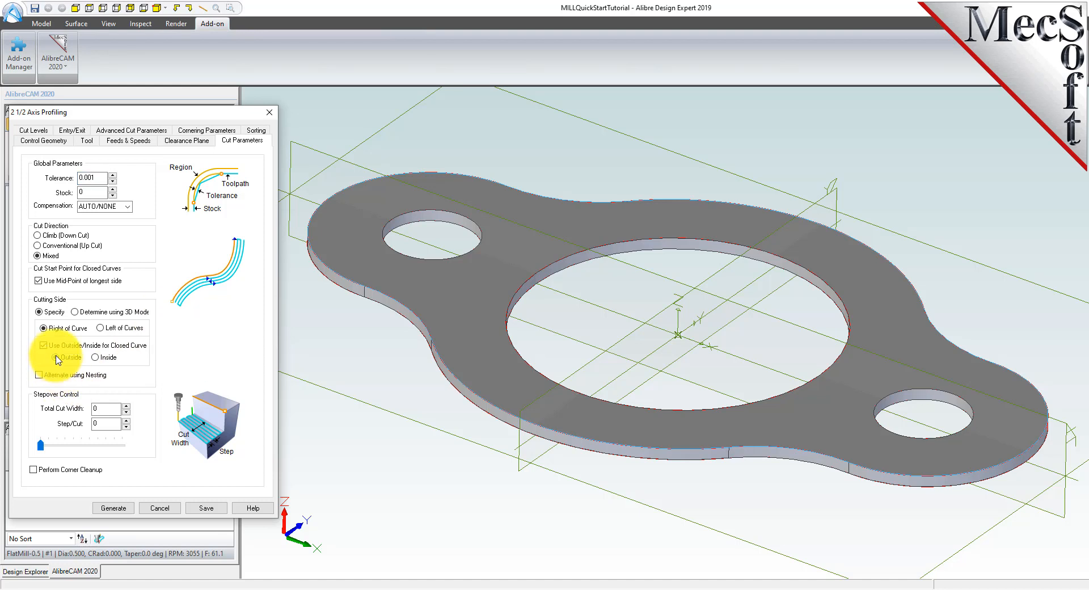
{"action": "left_click", "coordinate": [113, 508]}
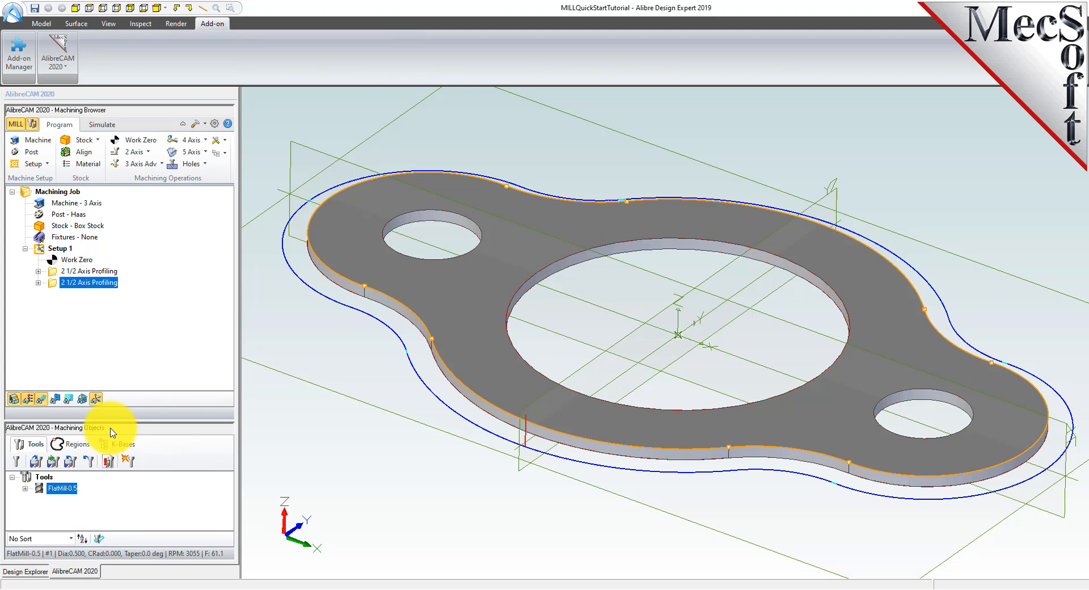
{"action": "mouse_move", "coordinate": [554, 311]}
{"action": "middle_mouse_down"}
{"action": "mouse_move", "coordinate": [559, 407]}
{"action": "mouse_move", "coordinate": [554, 316]}
{"action": "middle_mouse_up"}
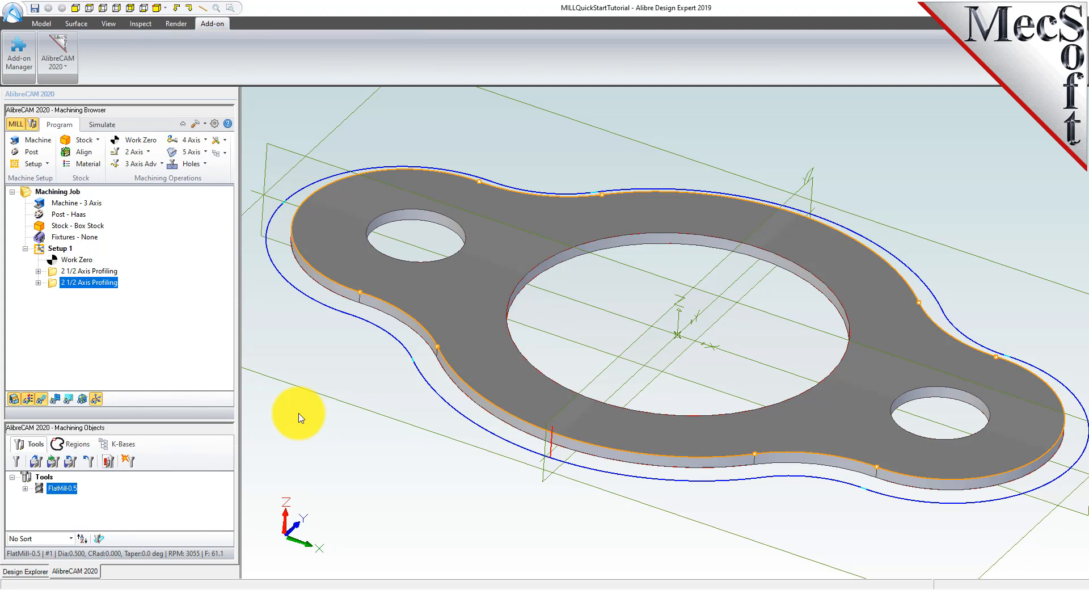
- Simulate the outer profiling operation on the stock in a separate simulation window, and close that window
{"action": "left_click", "coordinate": [94, 125]}
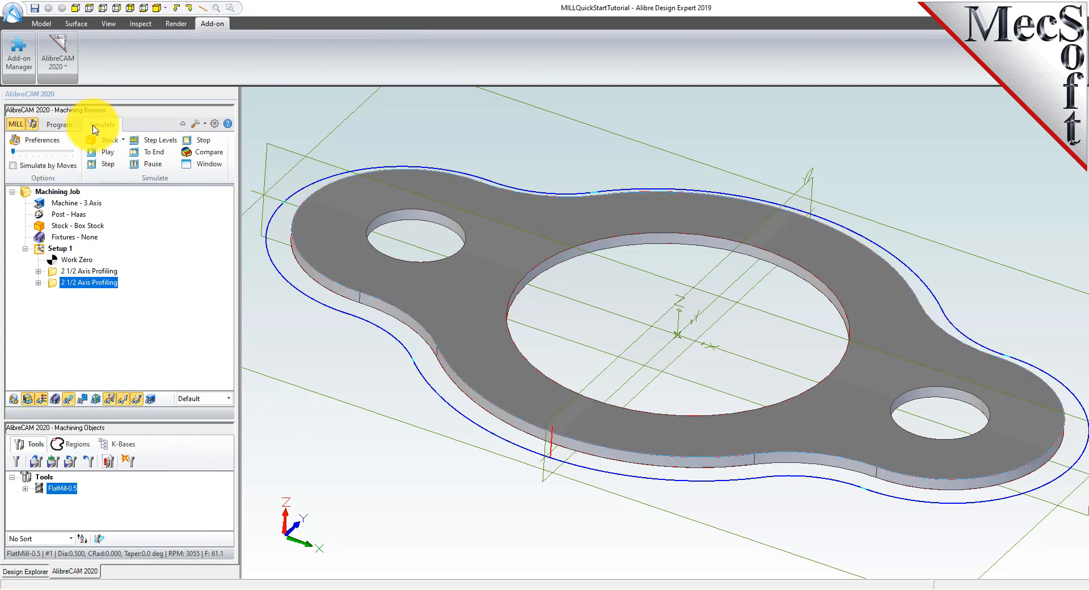
{"action": "left_click", "coordinate": [208, 166]}
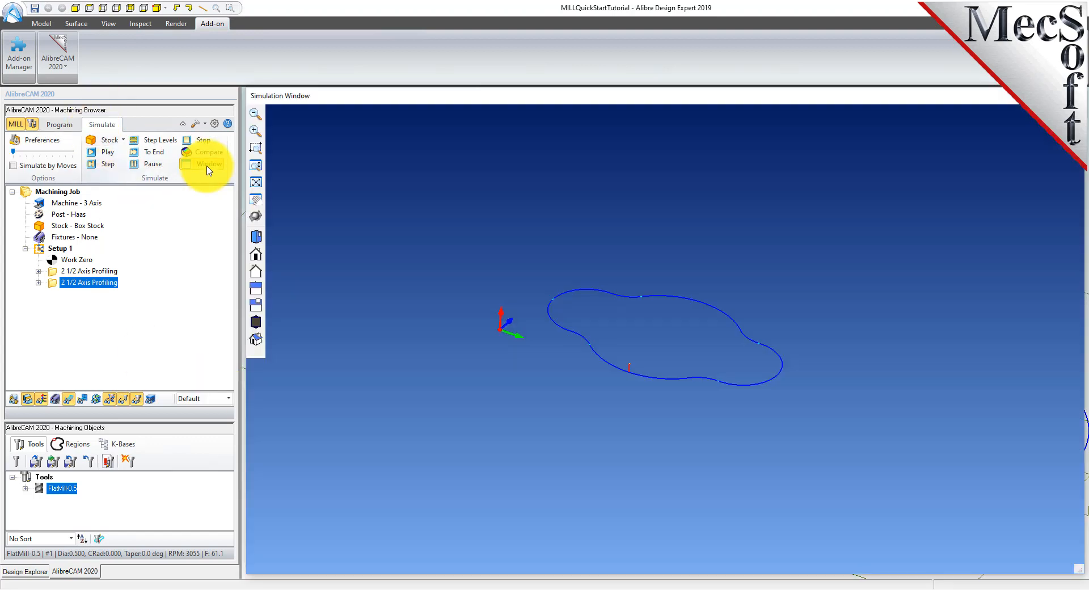
{"action": "scroll", "coordinate": [673, 341], "scroll_direction": "up", "scroll_amount": 5}
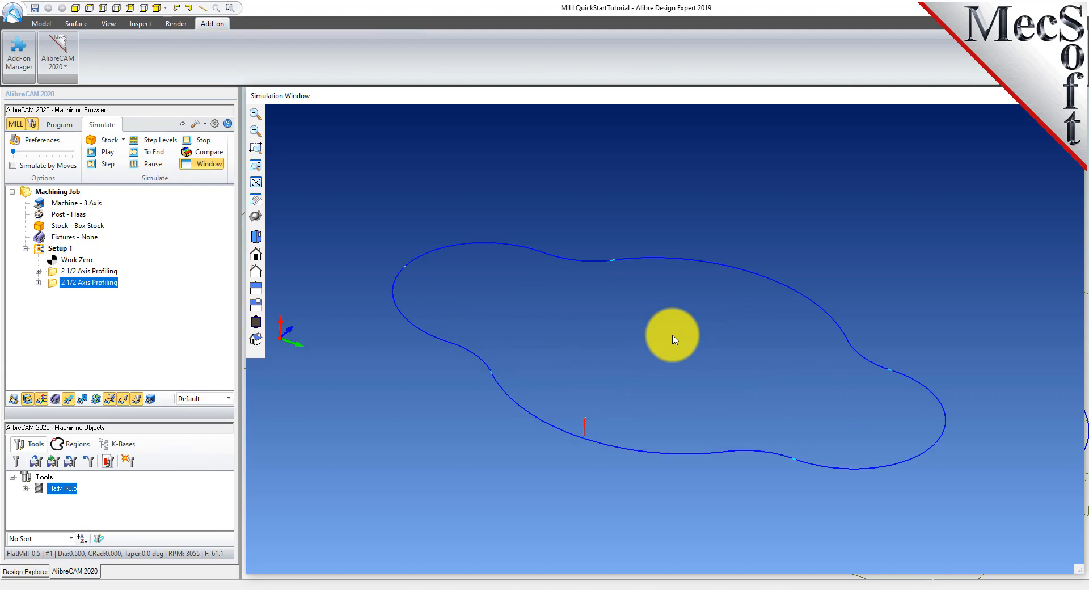
{"action": "left_click", "coordinate": [105, 152]}
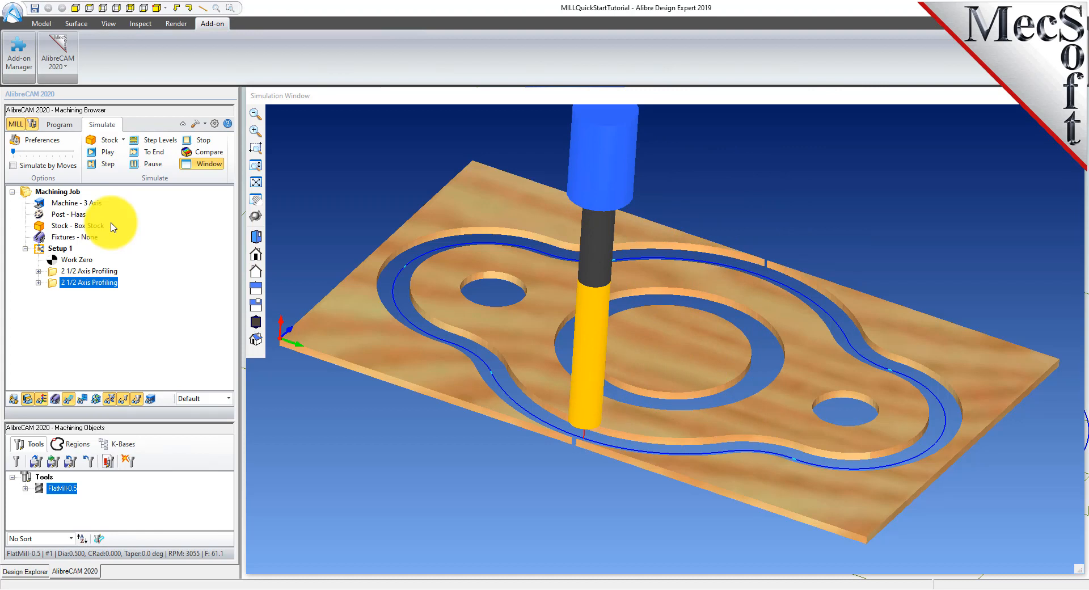
{"action": "left_click", "coordinate": [212, 165]}
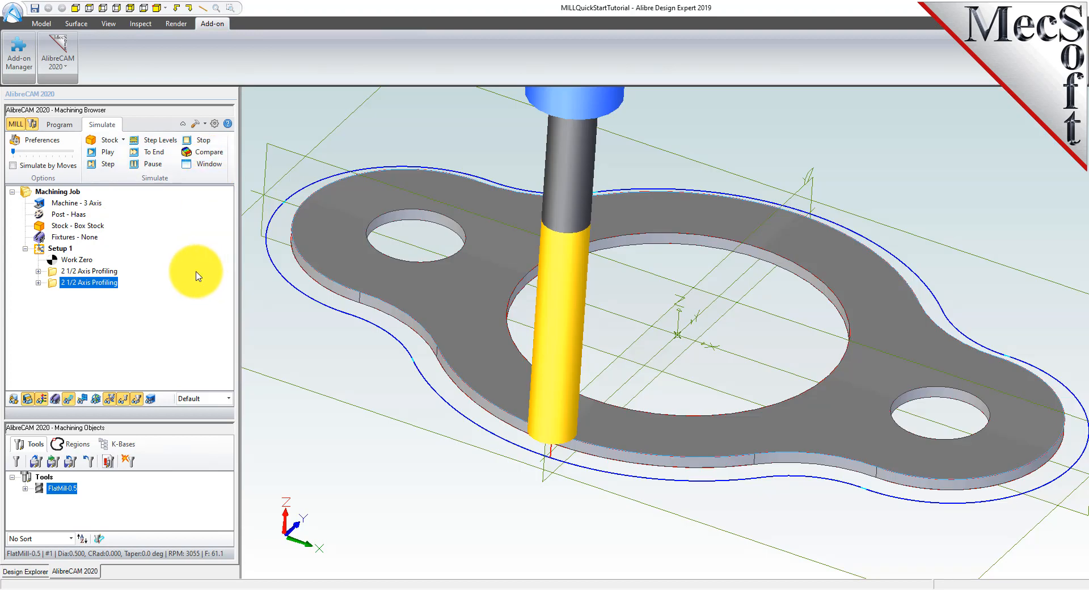
- Post-process Setup 1 with the Haas post and save it as MILLQuickStartTutorial_Setup 1.nc
{"action": "left_click", "coordinate": [59, 250]}
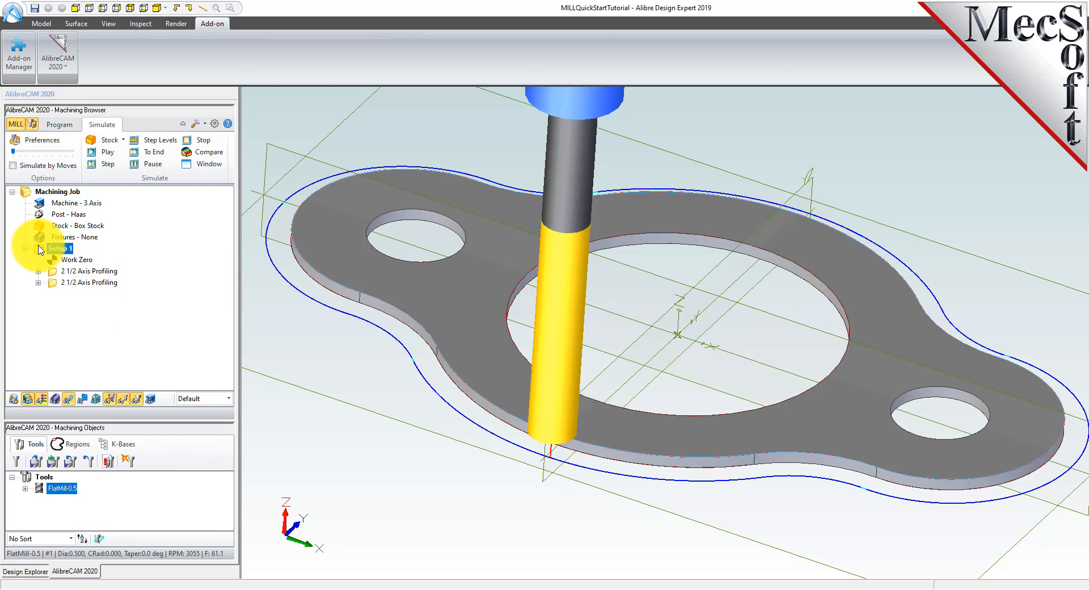
{"action": "right_click", "coordinate": [70, 251]}
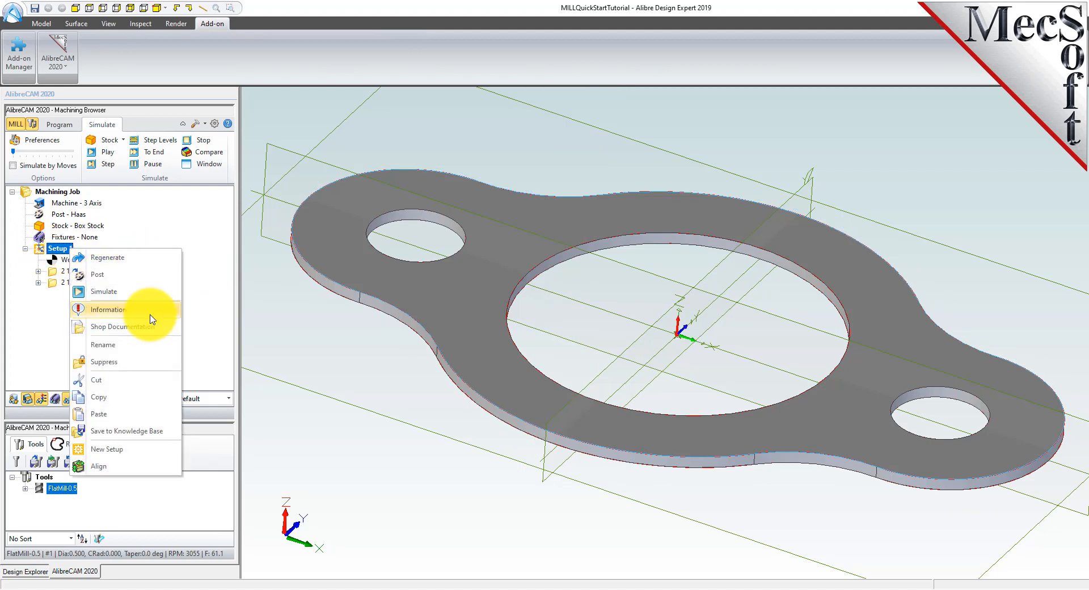
{"action": "left_click", "coordinate": [132, 277]}
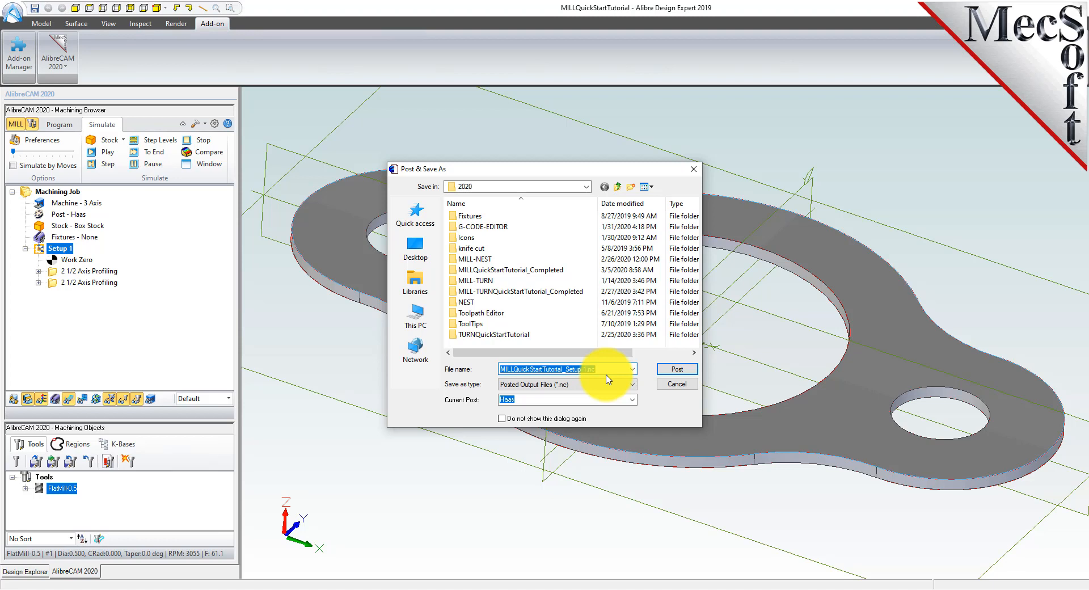
{"action": "left_click", "coordinate": [678, 369]}
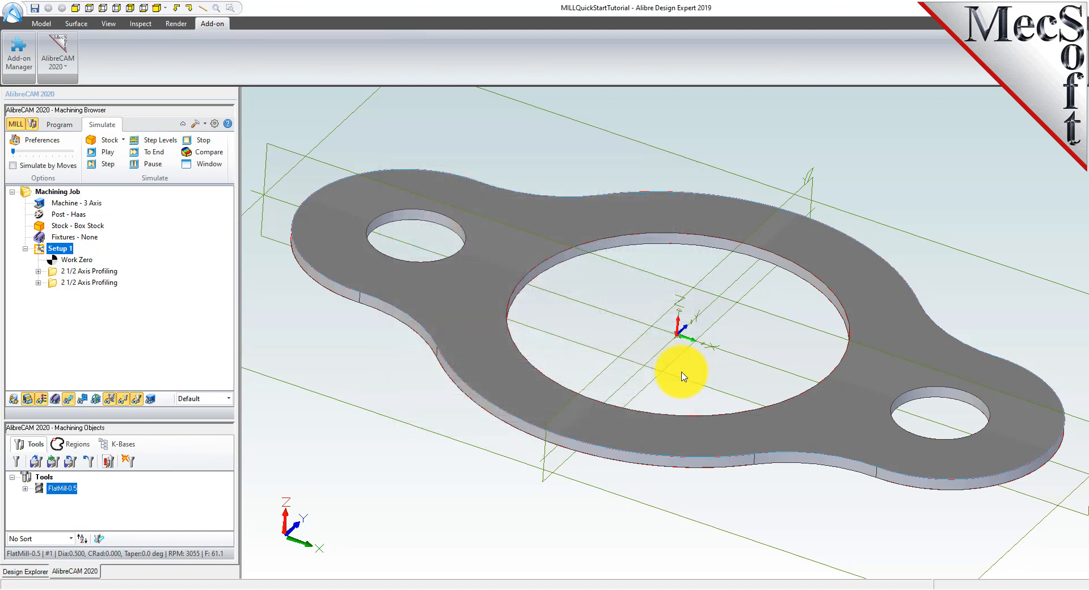
- Review the posted G-code of Setup 1 in Notepad and close the file
{"action": "left_click_drag", "start_coordinate": [0, 202], "coordinate": [567, 175]}
{"action": "left_click_drag", "start_coordinate": [836, 296], "coordinate": [528, 201]}
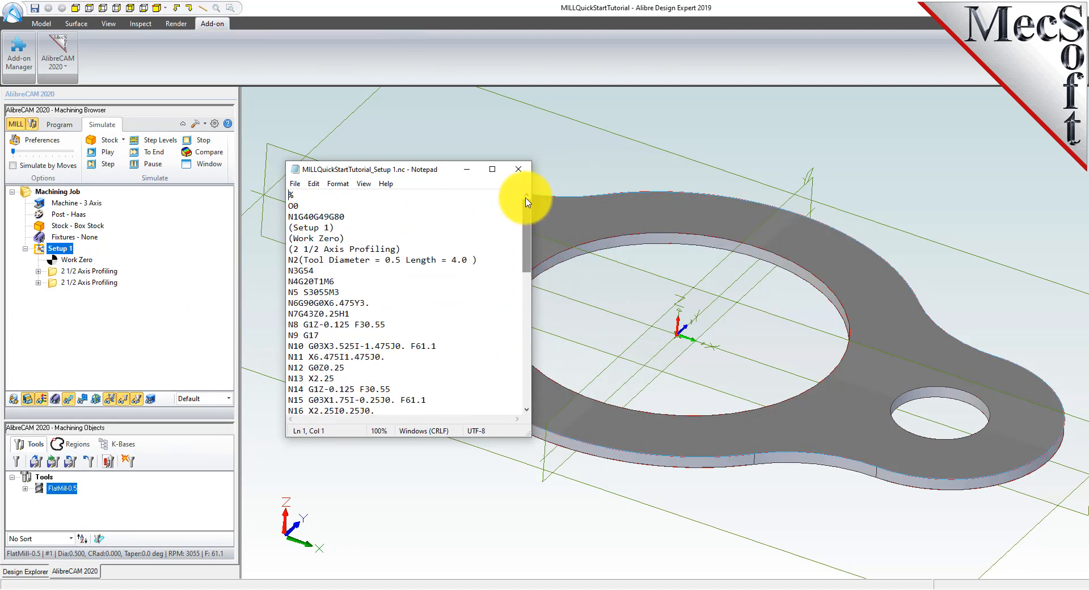
{"action": "left_click", "coordinate": [518, 169]}
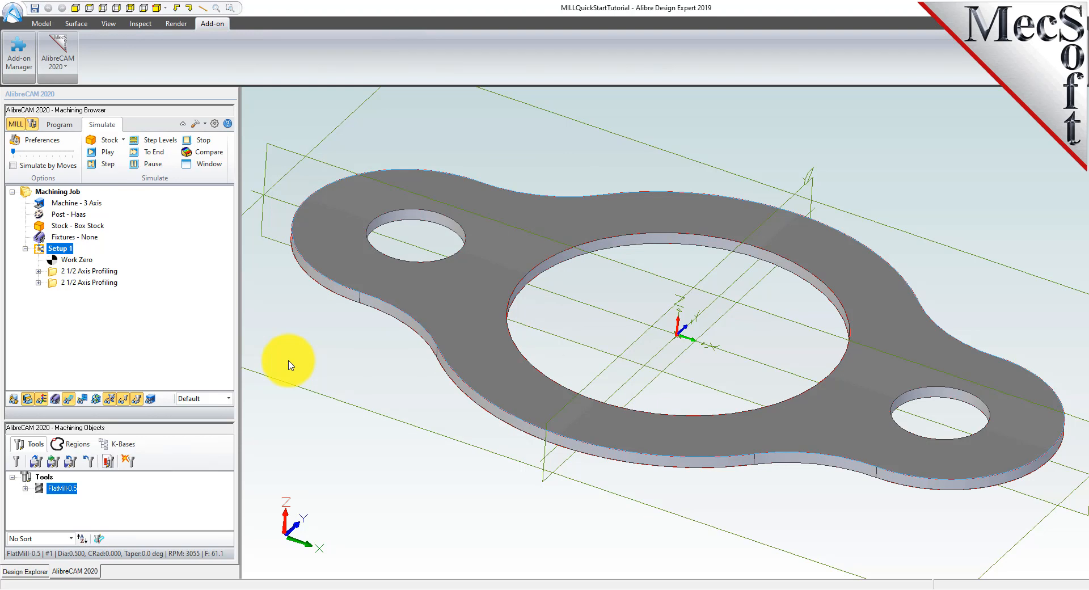
- Review the machining operations information for Setup 1, going through the work zero, both profiling operations and the setup total, and close it
{"action": "left_click", "coordinate": [59, 124]}
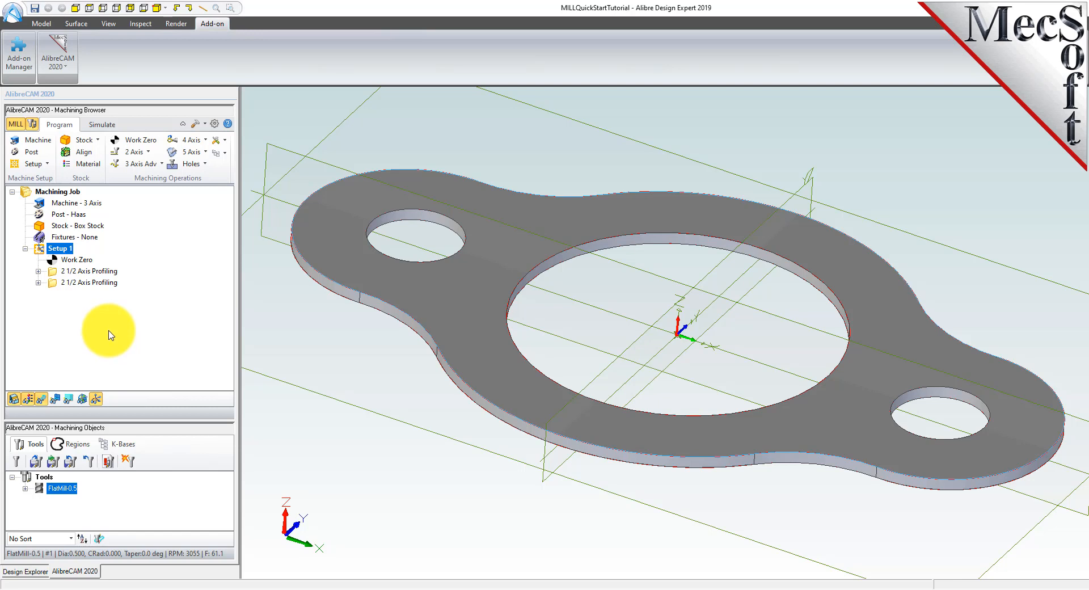
{"action": "right_click", "coordinate": [61, 250]}
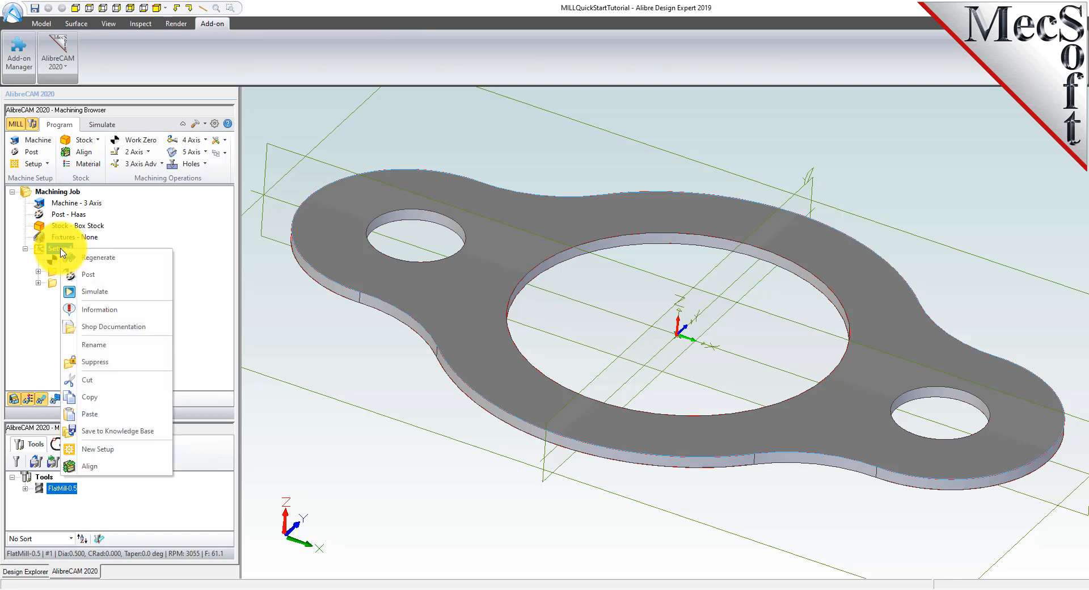
{"action": "left_click", "coordinate": [149, 309]}
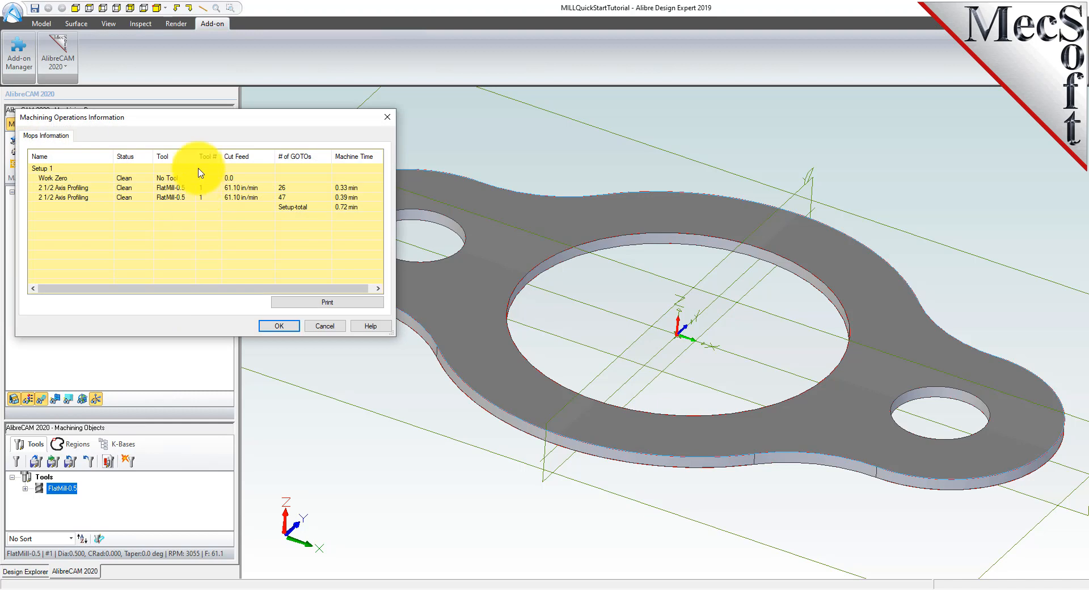
{"action": "left_click_drag", "start_coordinate": [193, 117], "coordinate": [390, 182]}
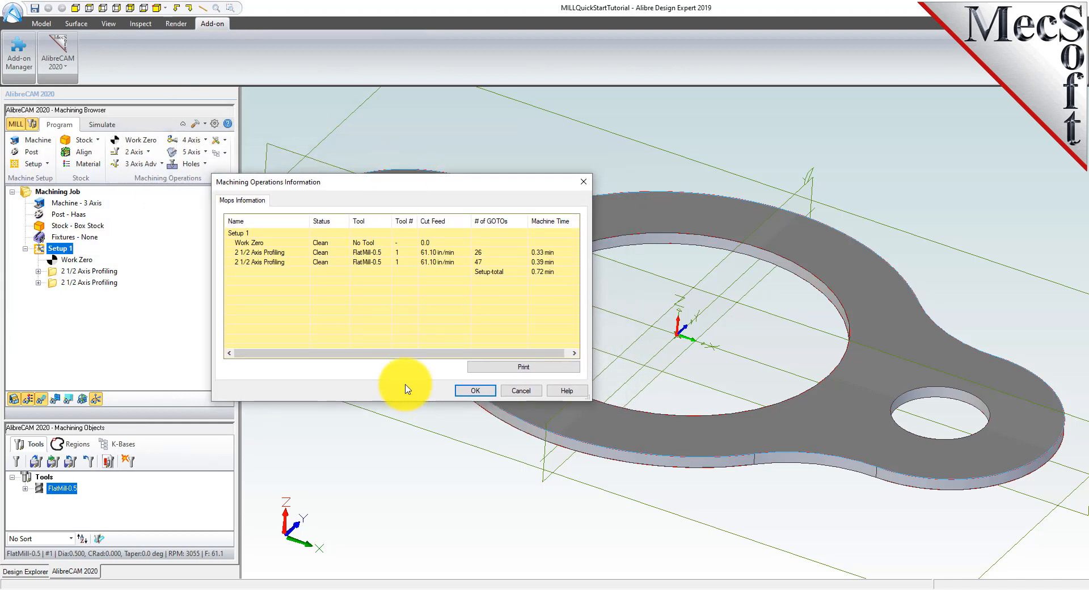
{"action": "left_click", "coordinate": [258, 242]}
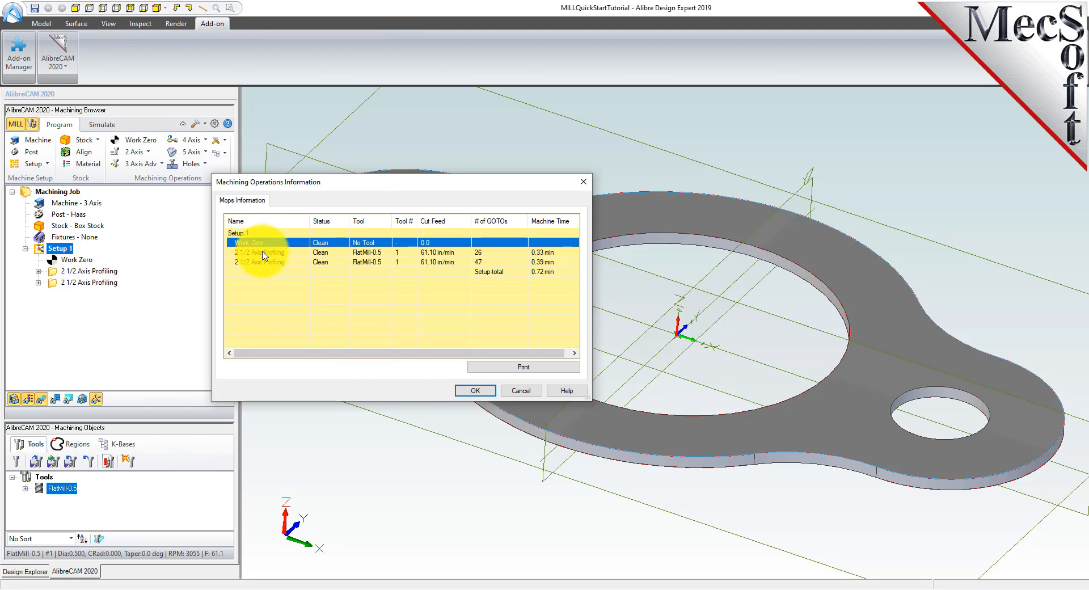
{"action": "left_click", "coordinate": [263, 253]}
{"action": "left_click", "coordinate": [276, 262]}
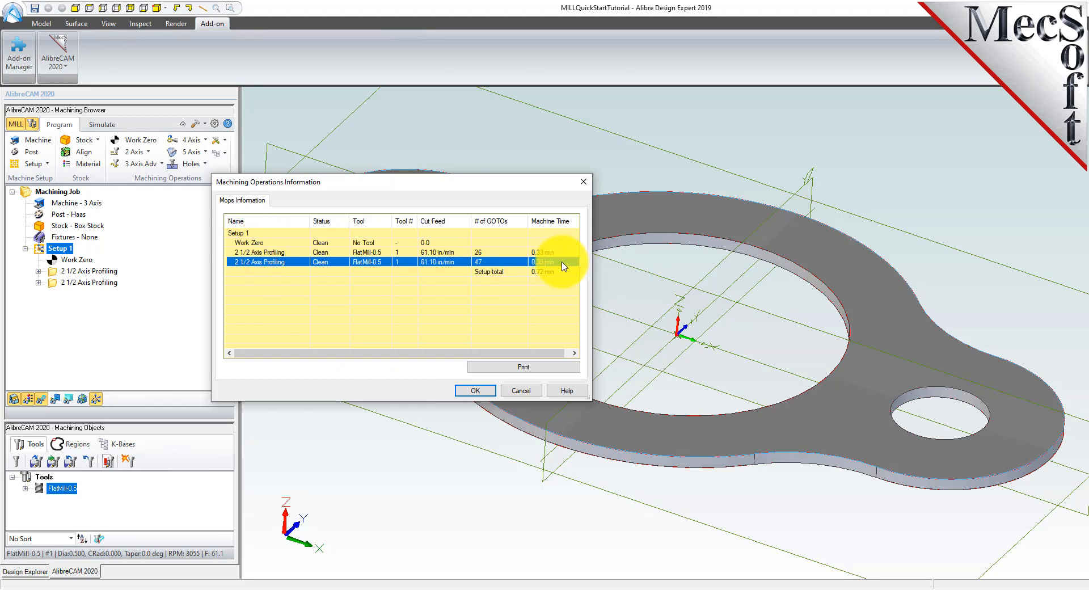
{"action": "left_click", "coordinate": [399, 272]}
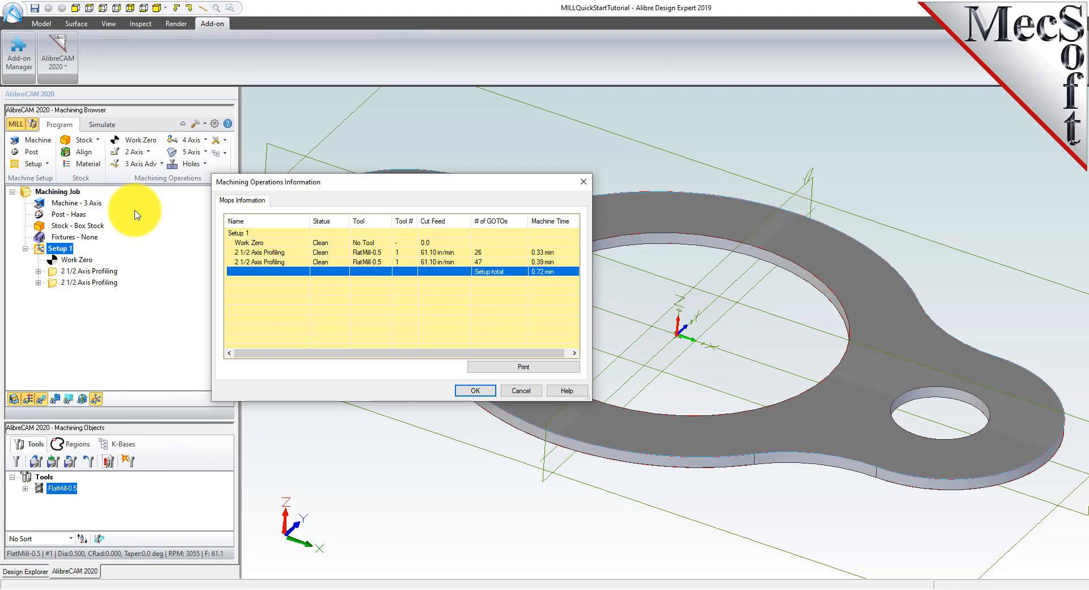
{"action": "left_click", "coordinate": [470, 390]}
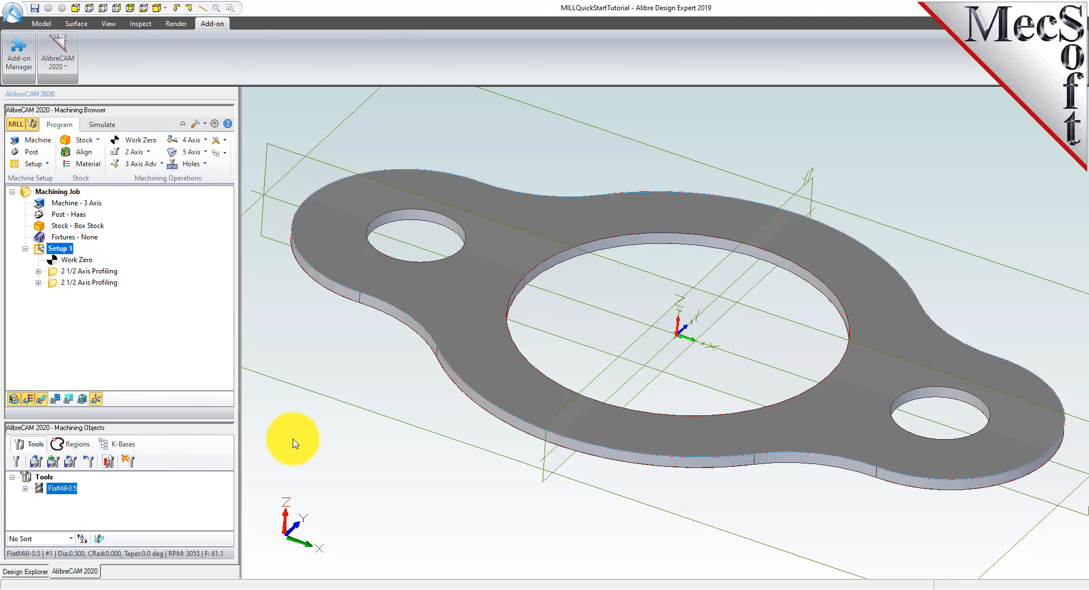
- Generate the shop documentation for Setup 1 and save it as MILLQuickStartTutorial.html
{"action": "right_click", "coordinate": [67, 255]}
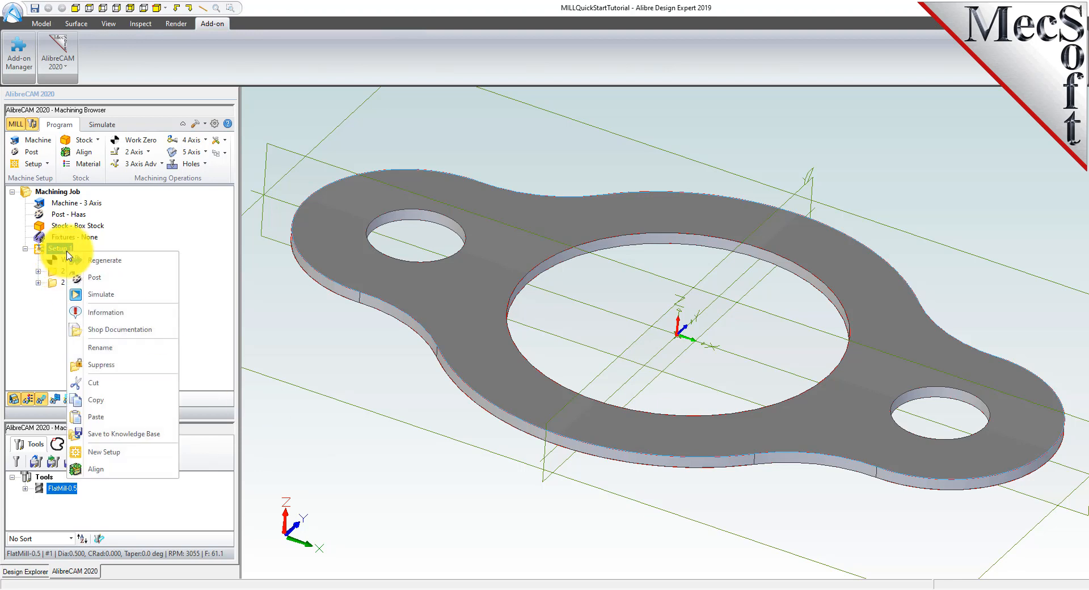
{"action": "left_click", "coordinate": [170, 330]}
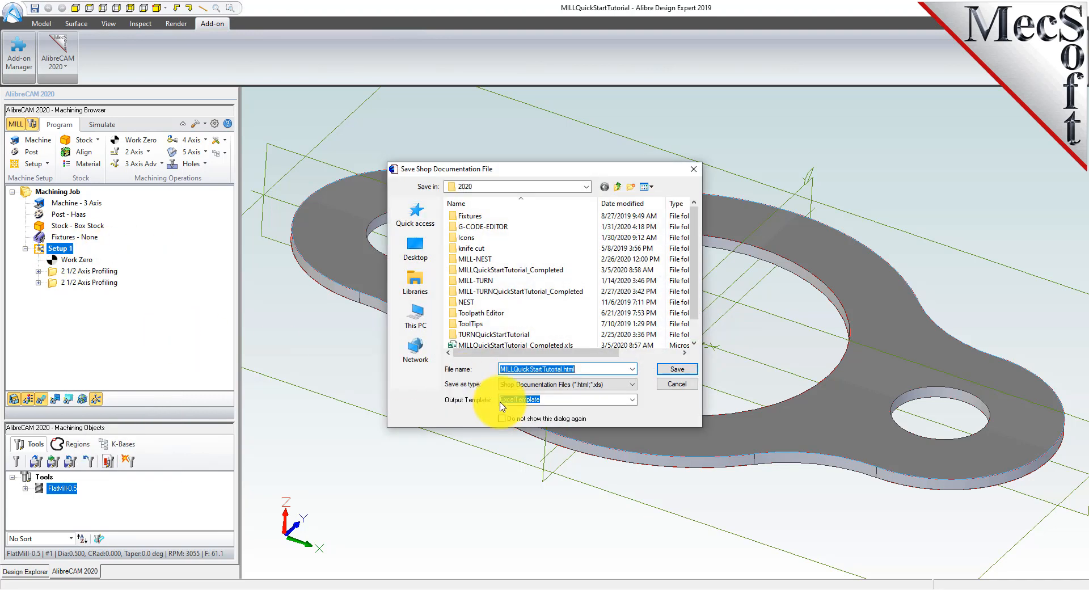
{"action": "left_click", "coordinate": [629, 404]}
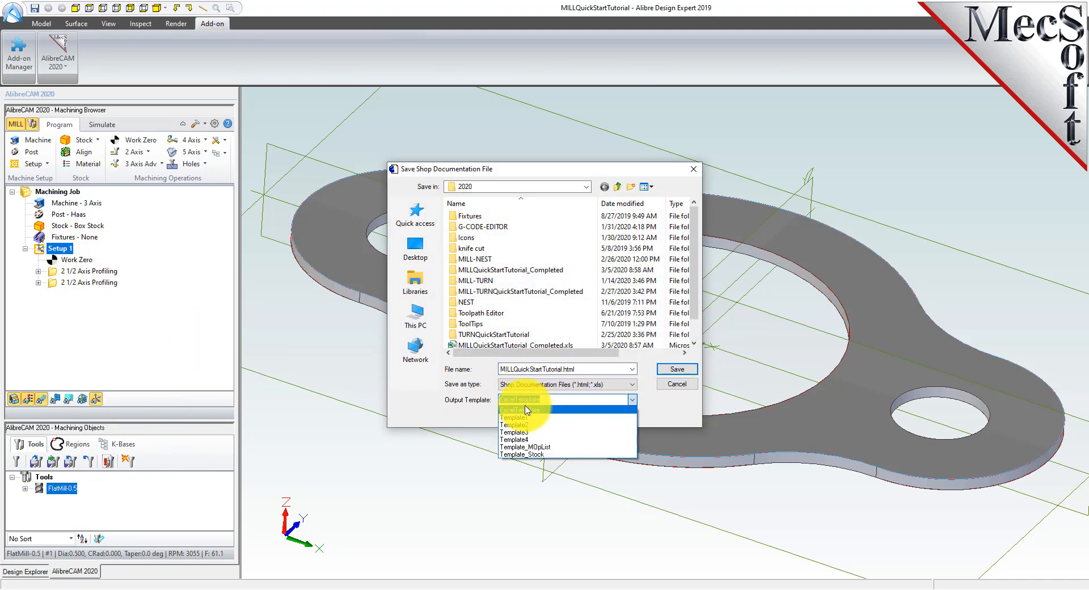
{"action": "left_click", "coordinate": [590, 482]}
{"action": "left_click", "coordinate": [691, 374]}
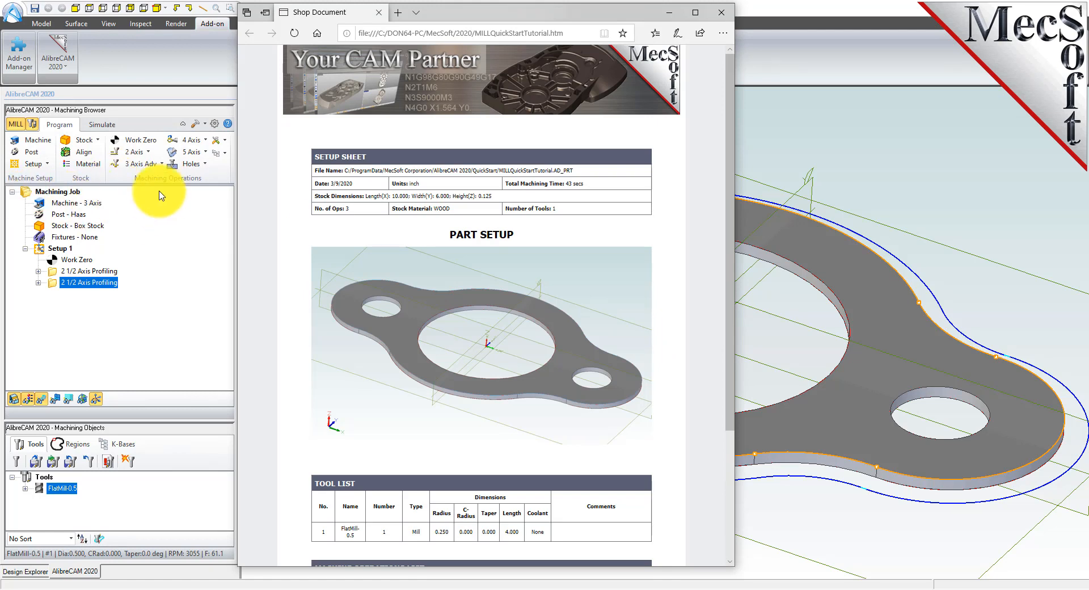
- Review the shop document from the stock dimensions in the setup sheet down to the machine operations list
{"action": "left_click_drag", "start_coordinate": [731, 167], "coordinate": [625, 216]}
{"action": "left_click_drag", "start_coordinate": [505, 194], "coordinate": [296, 193]}
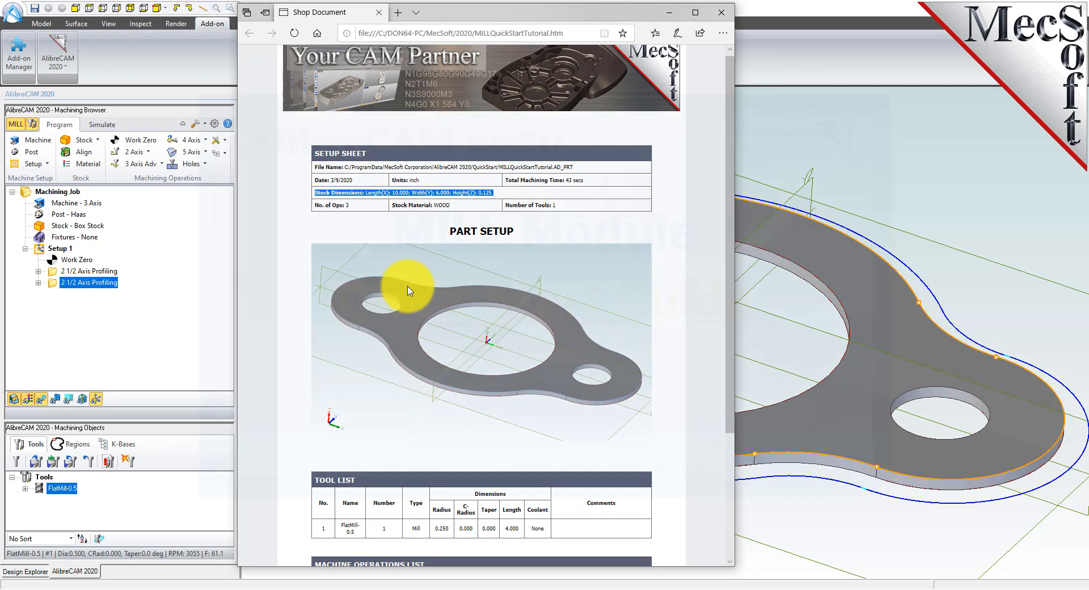
{"action": "scroll", "coordinate": [719, 514], "scroll_direction": "down", "scroll_amount": 3}
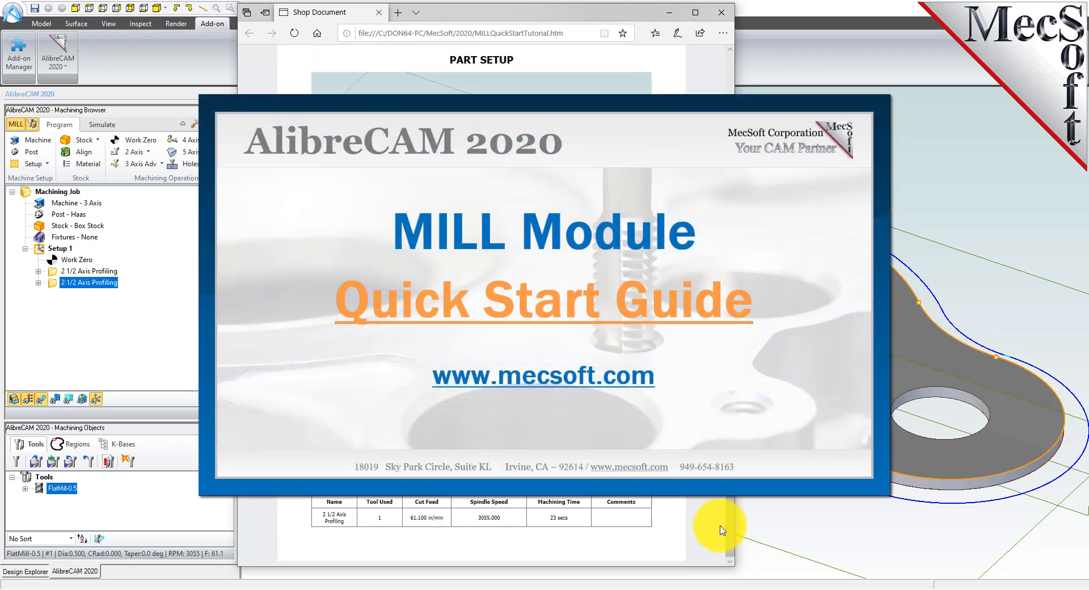